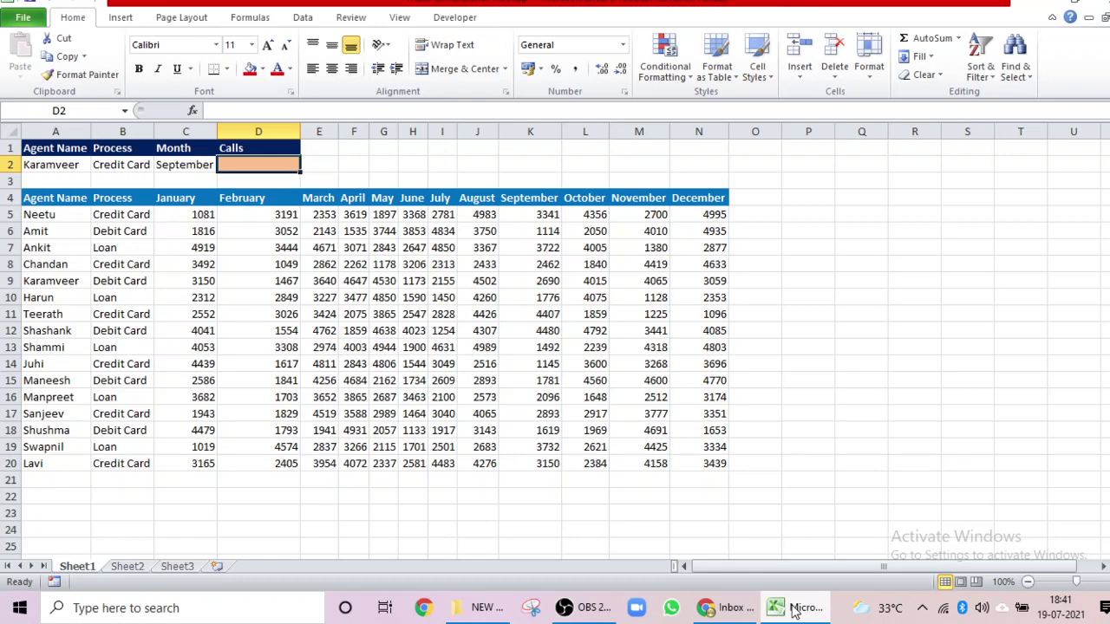
Examine the data table's agent name and process columns and the monthly call figures across row 5
left_click(59, 210)
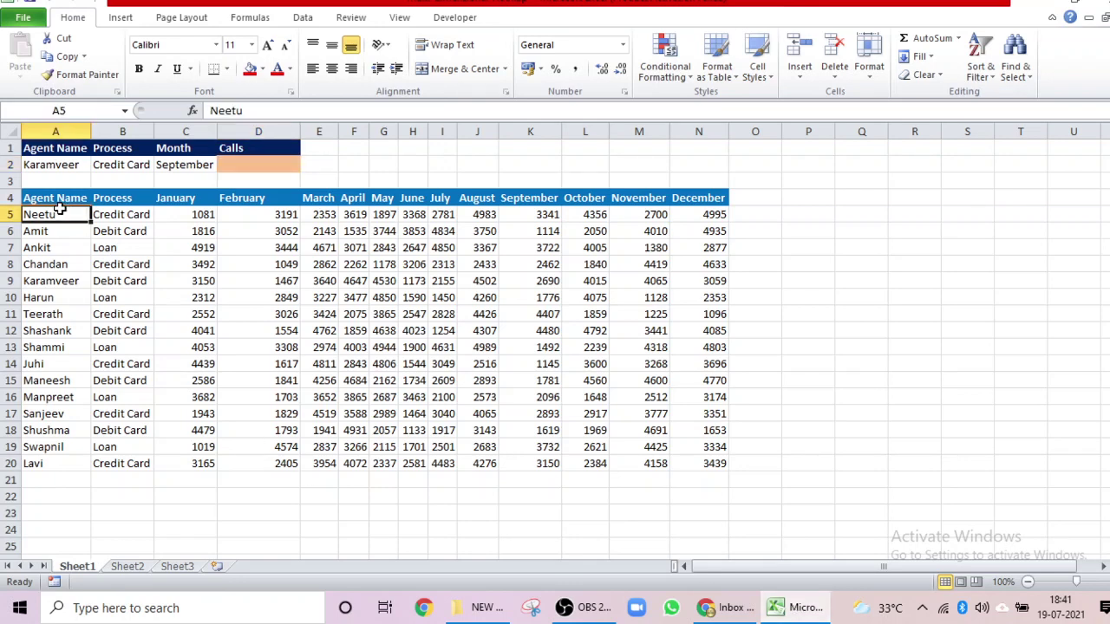
key("ctrl+shift+Down")
key("Right")
key("ctrl+shift+Down")
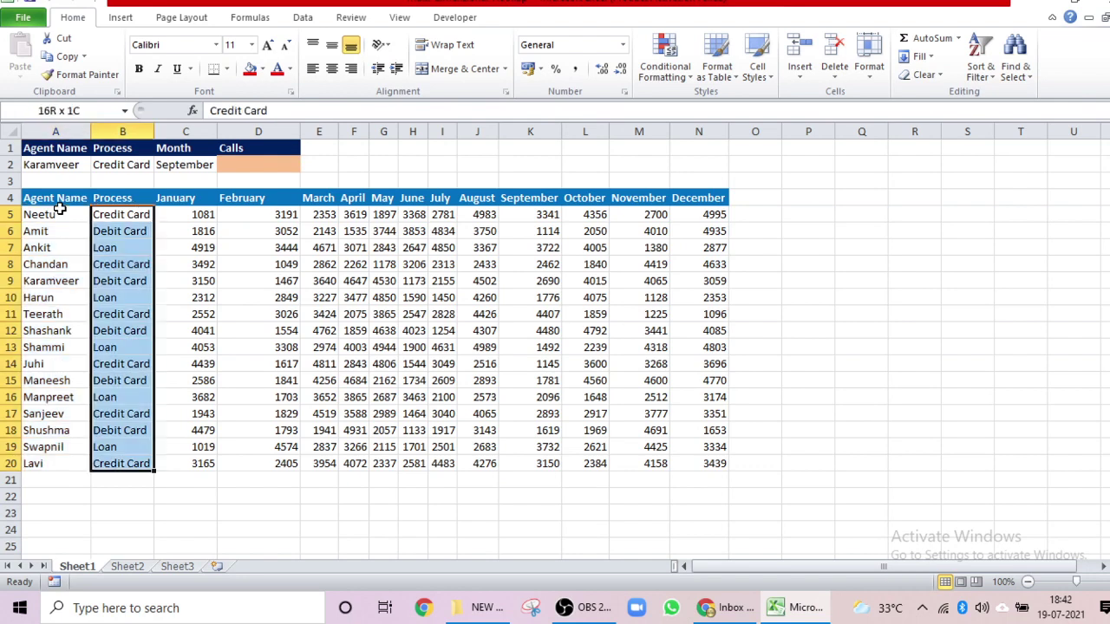
key("Right")
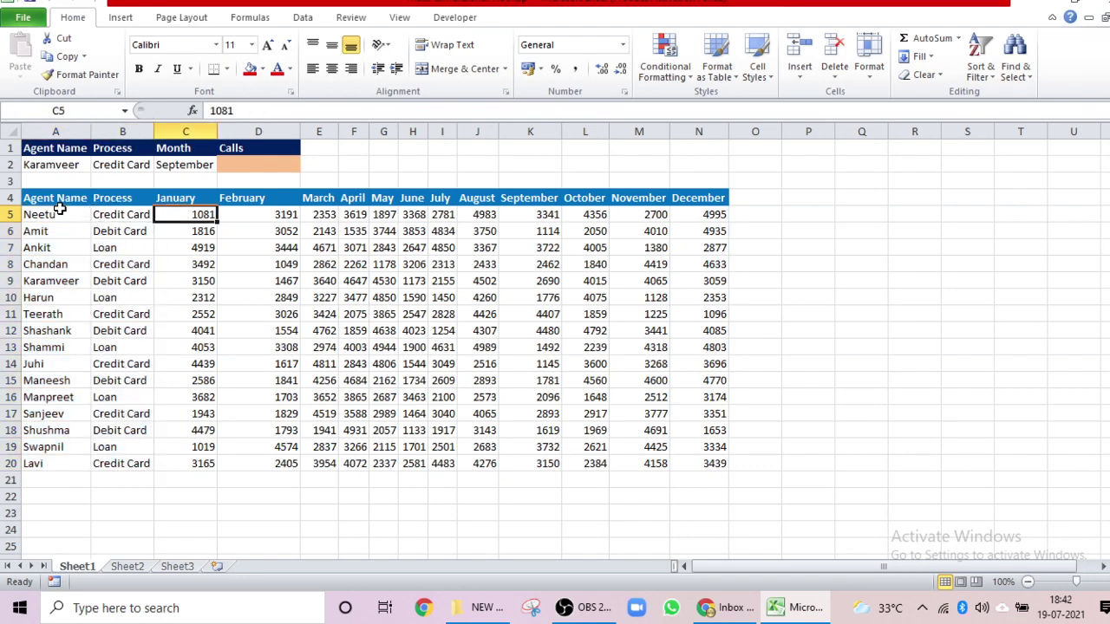
key("Right")
key("Right")
key("Right")
key("Right")
key("Right")
key("Right")
key("Right")
key("Right")
key("Right")
key("Right")
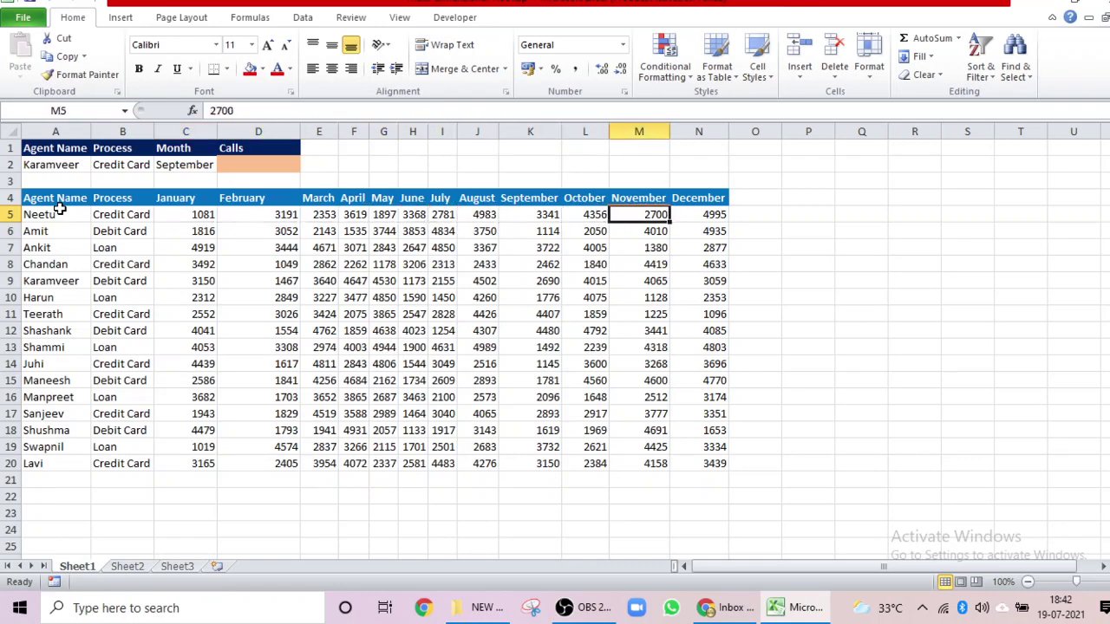
key("Left")
key("Left")
key("Left")
key("Left")
key("Left")
key("Left")
key("Left")
key("Left")
key("Left")
key("Left")
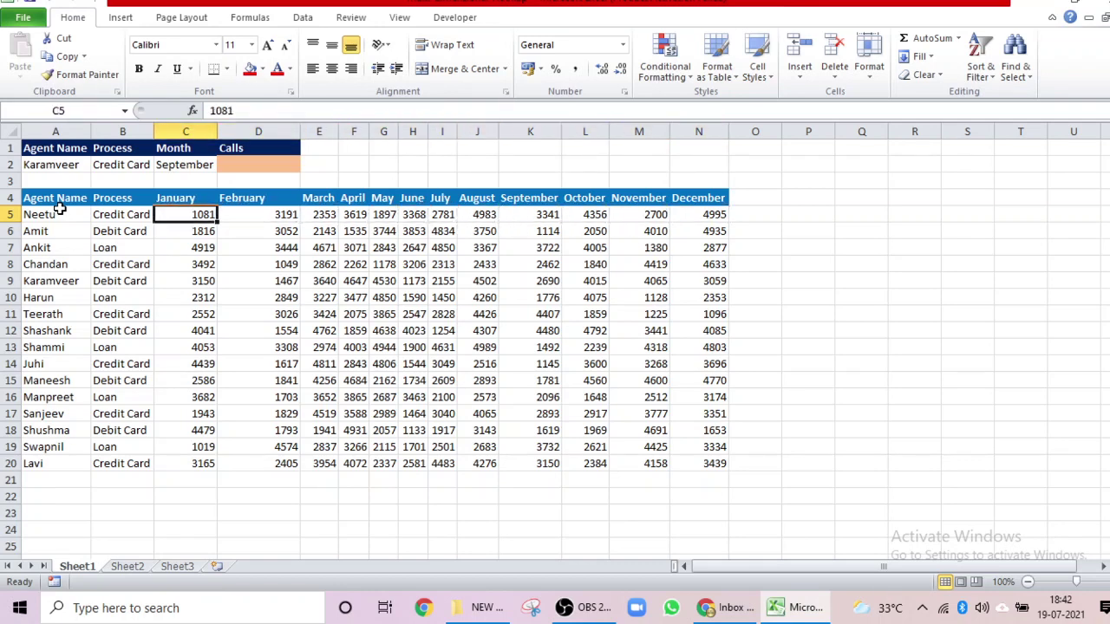
Review the agent name, process and month lookup criteria in cells A2 to C2
key("Left")
key("Left")
key("Up")
key("Up")
key("Up")
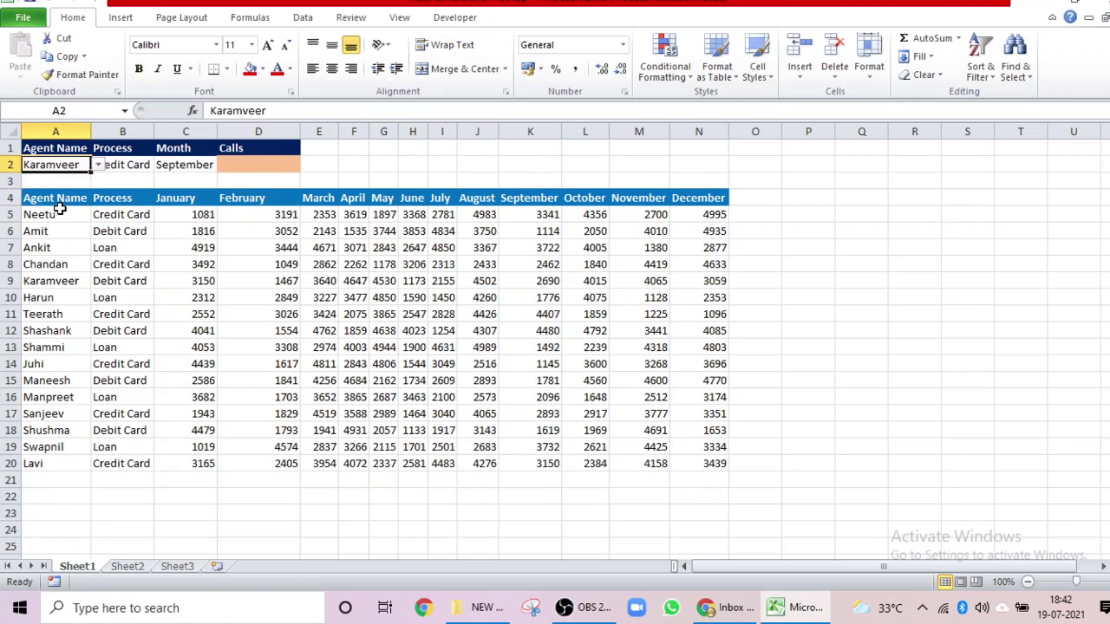
key("Right")
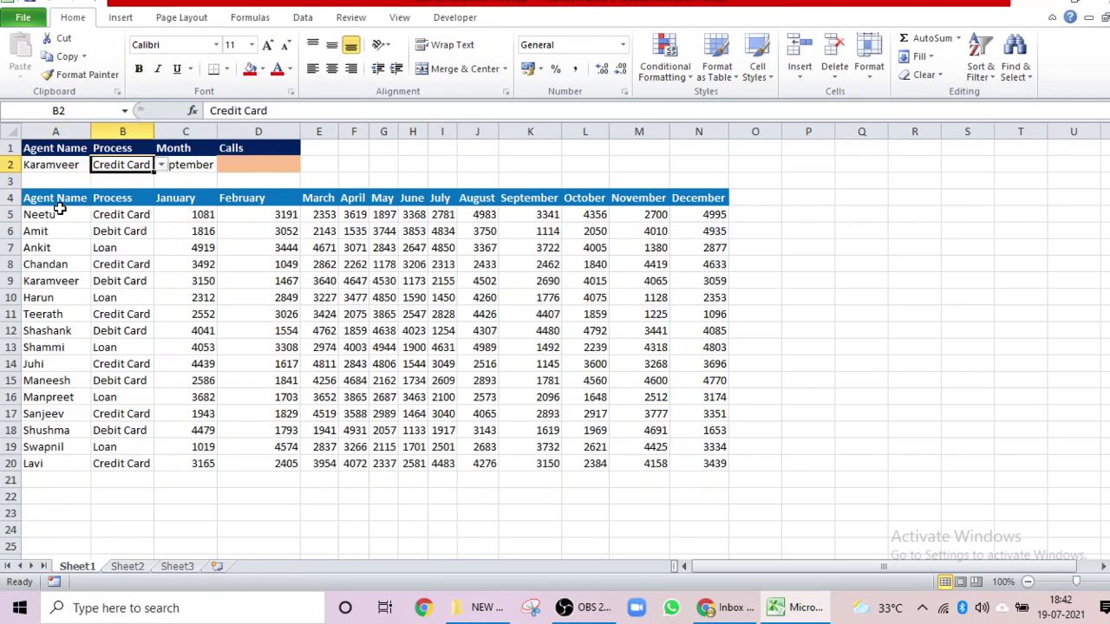
key("Right")
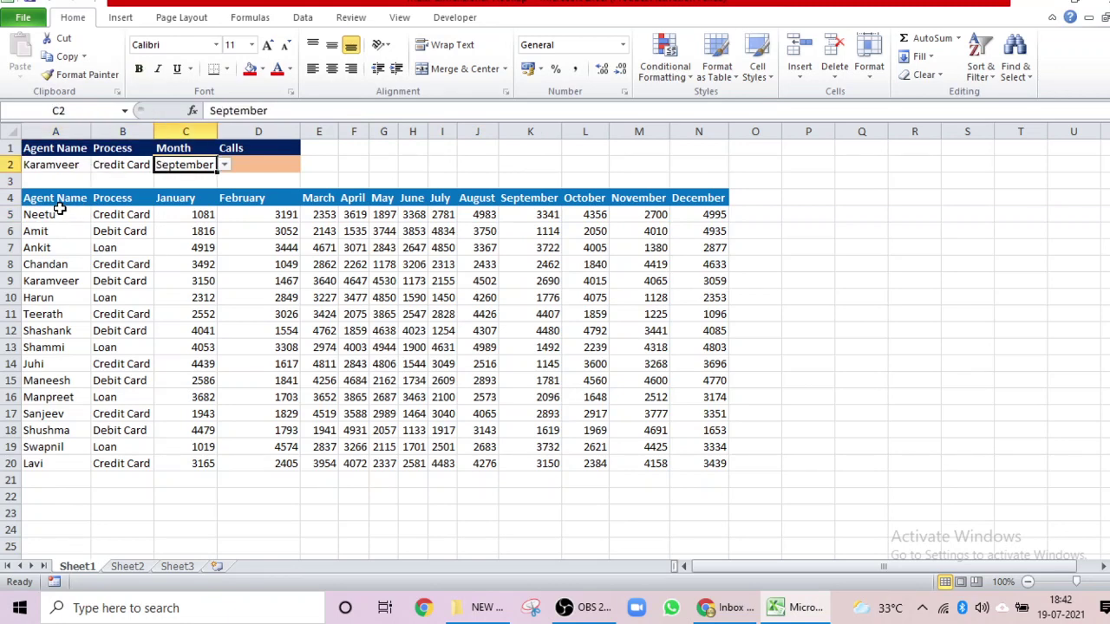
key("Left")
key("Left")
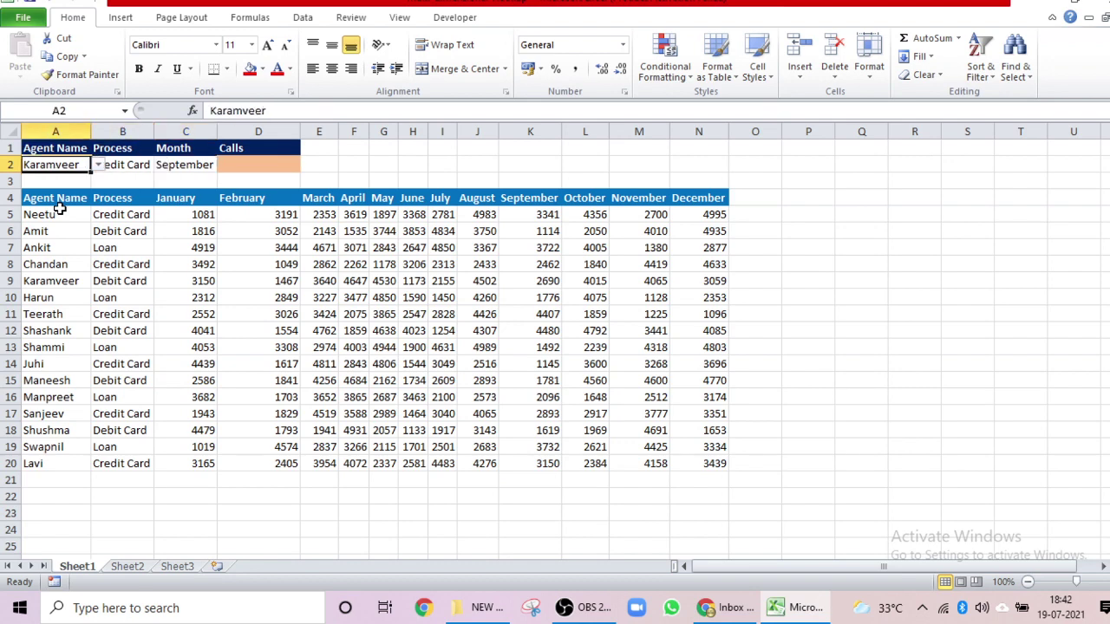
Set the agent name criterion in A2 to the agent listed in row 8 of the table
key("alt+Down")
key("Escape")
key("alt+Down")
key("Up")
key("Up")
key("Up")
key("Up")
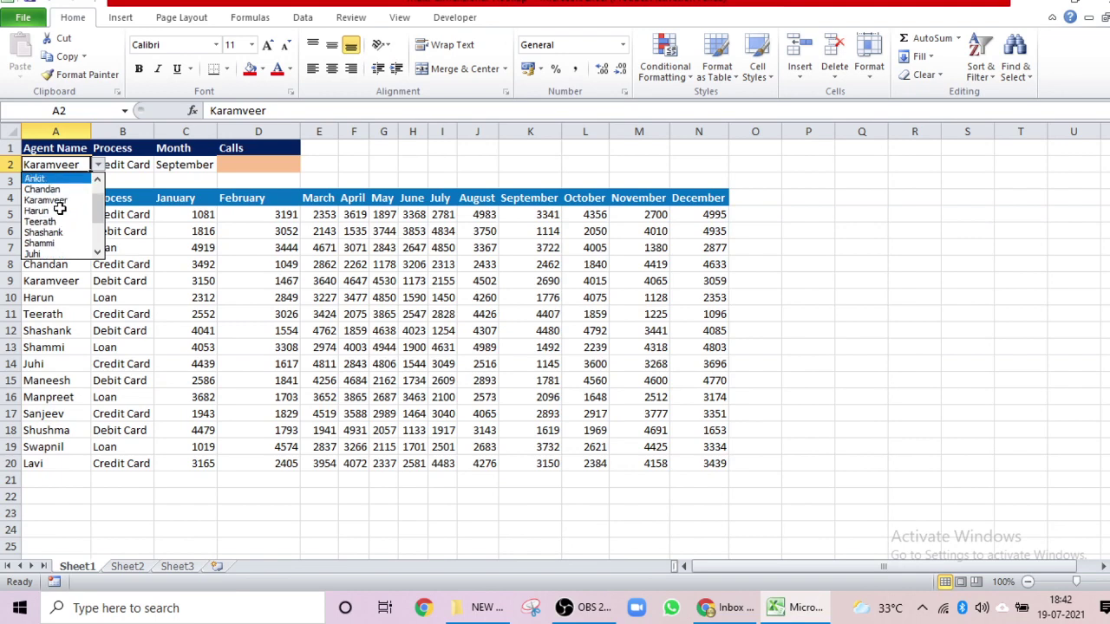
key("Down")
key("Down")
key("Down")
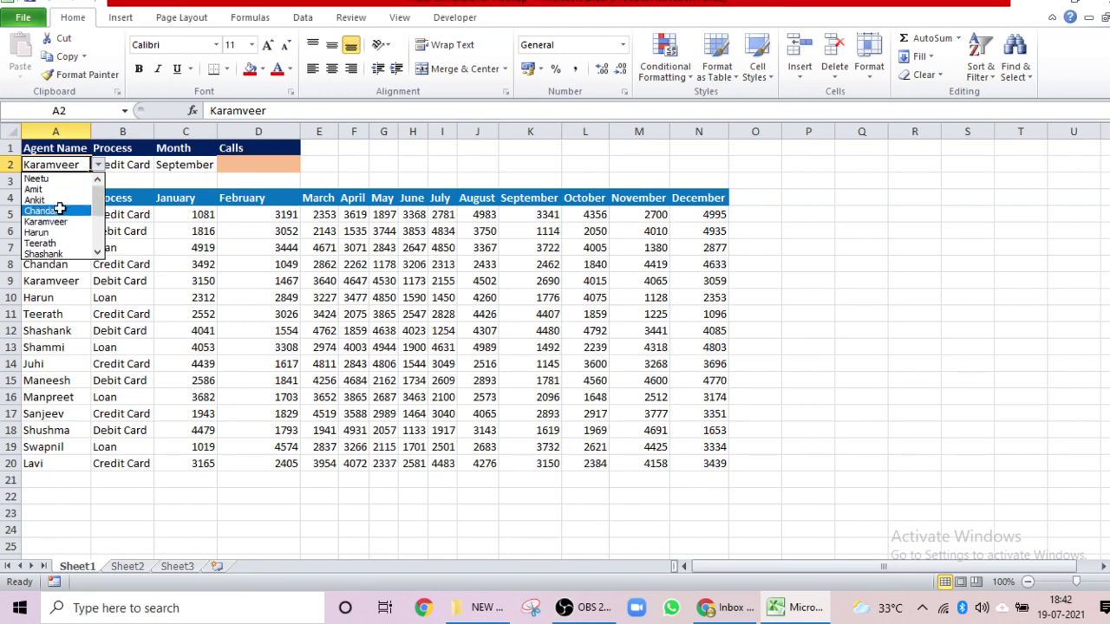
key("Return")
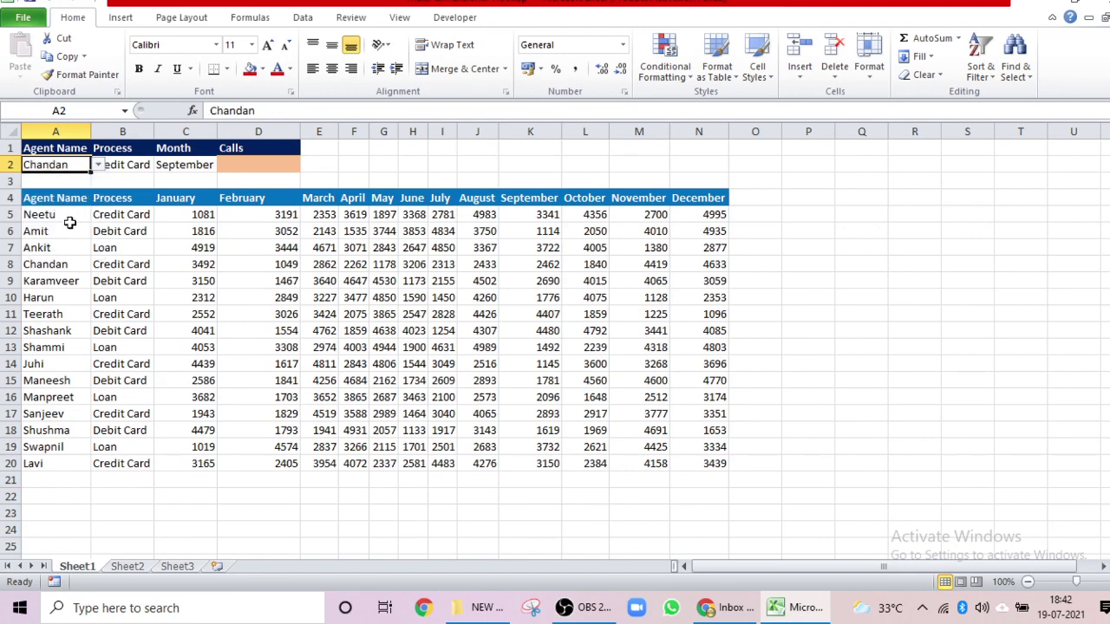
Set the month criterion in C2 to July
left_click(116, 171)
key("Right")
key("alt+Down")
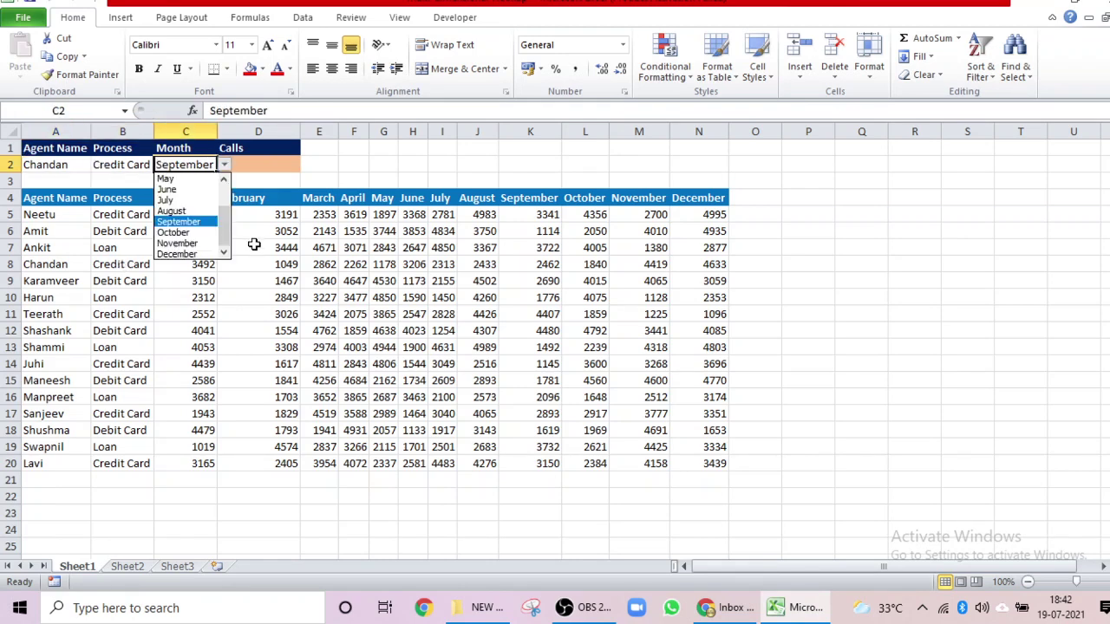
key("Up")
key("Up")
key("Return")
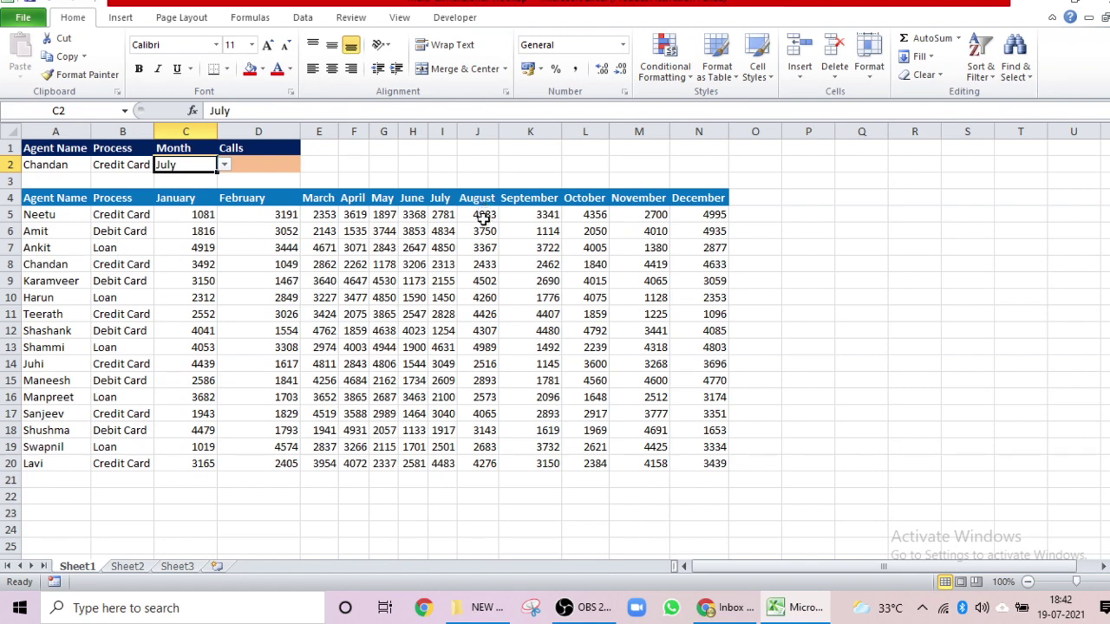
Locate the chosen agent's July figure in the data table and the Calls result cell it belongs in
left_click(445, 262)
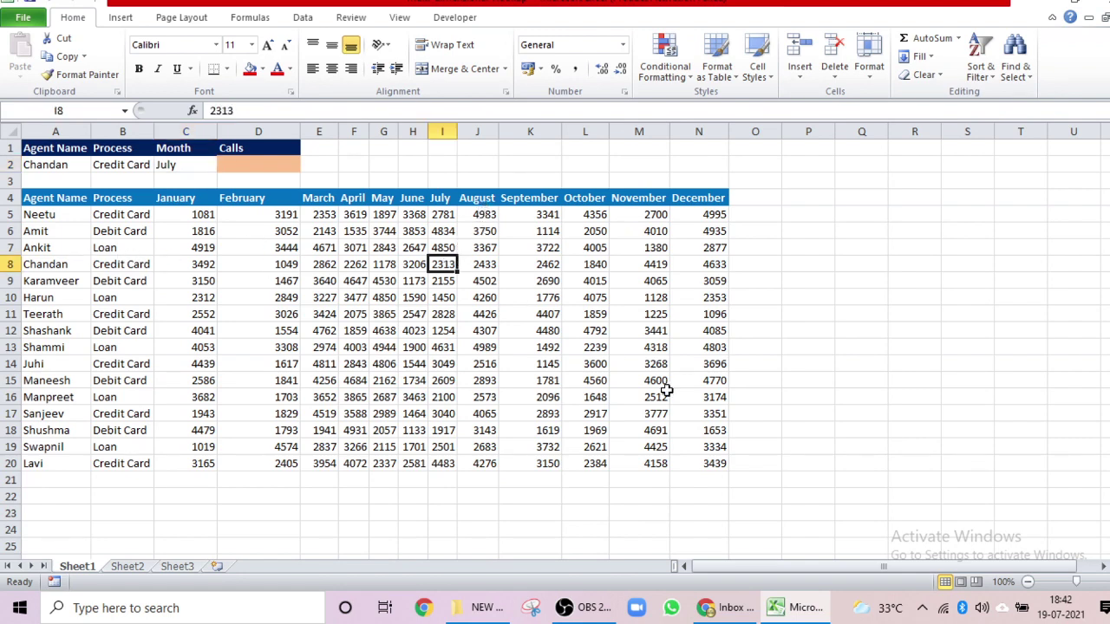
left_click(260, 167)
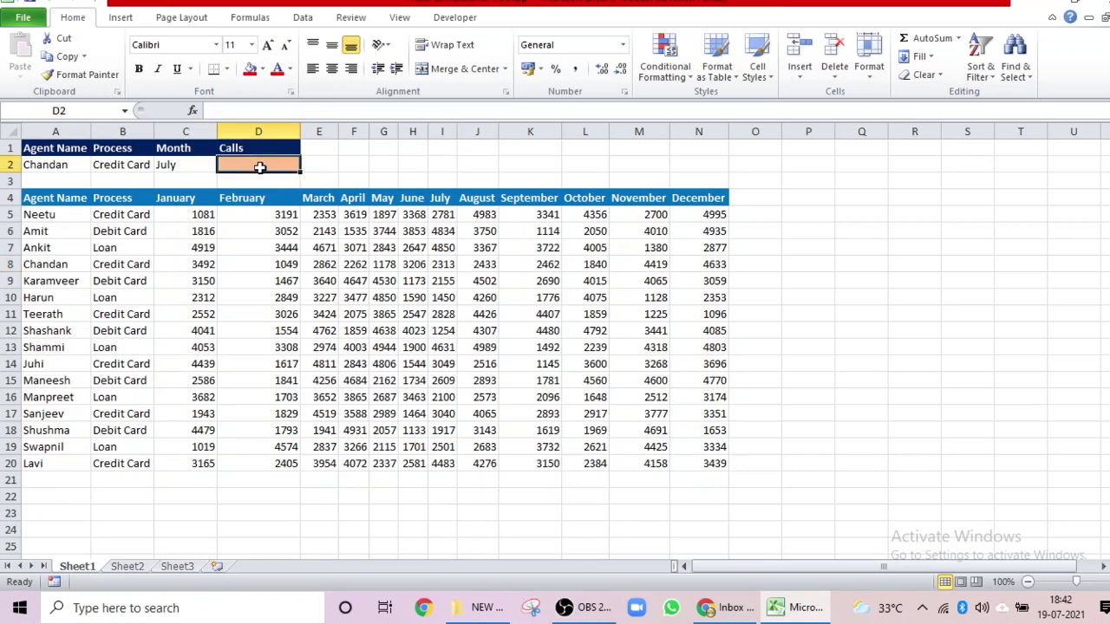
left_click(486, 175)
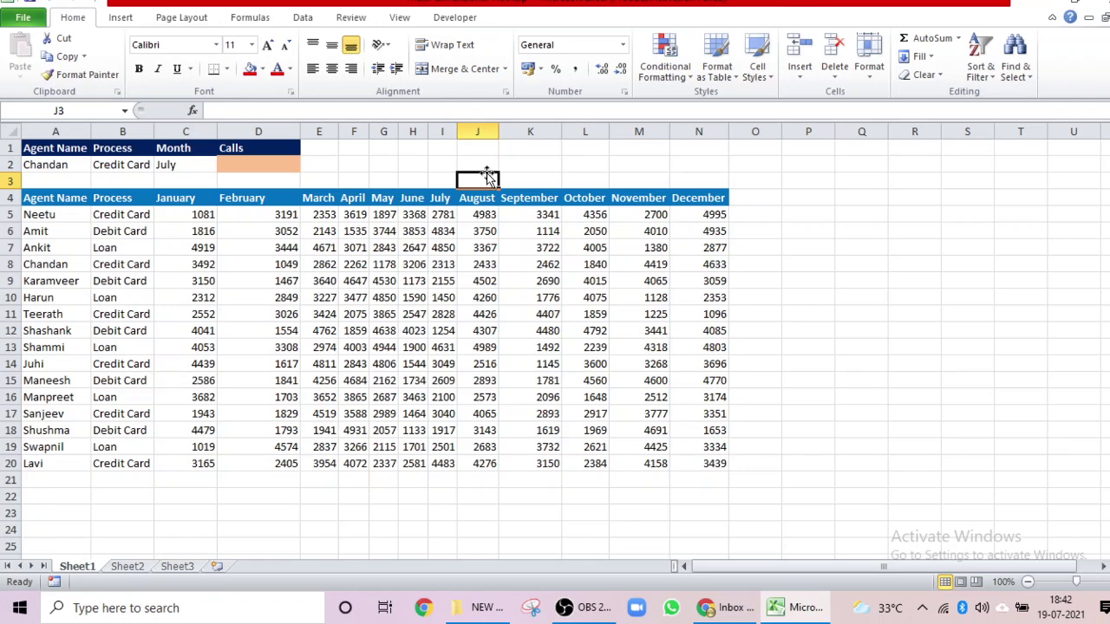
Begin an INDEX formula in D2 with the absolute range $C$5:$N$20 as its array
left_click(258, 163)
type("=")
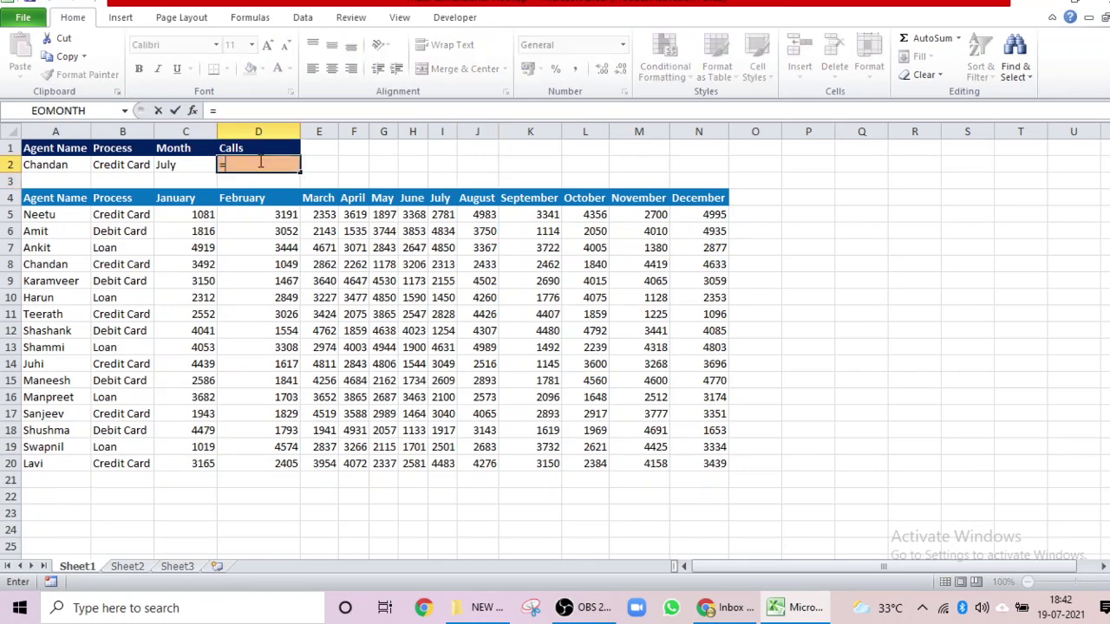
type("index")
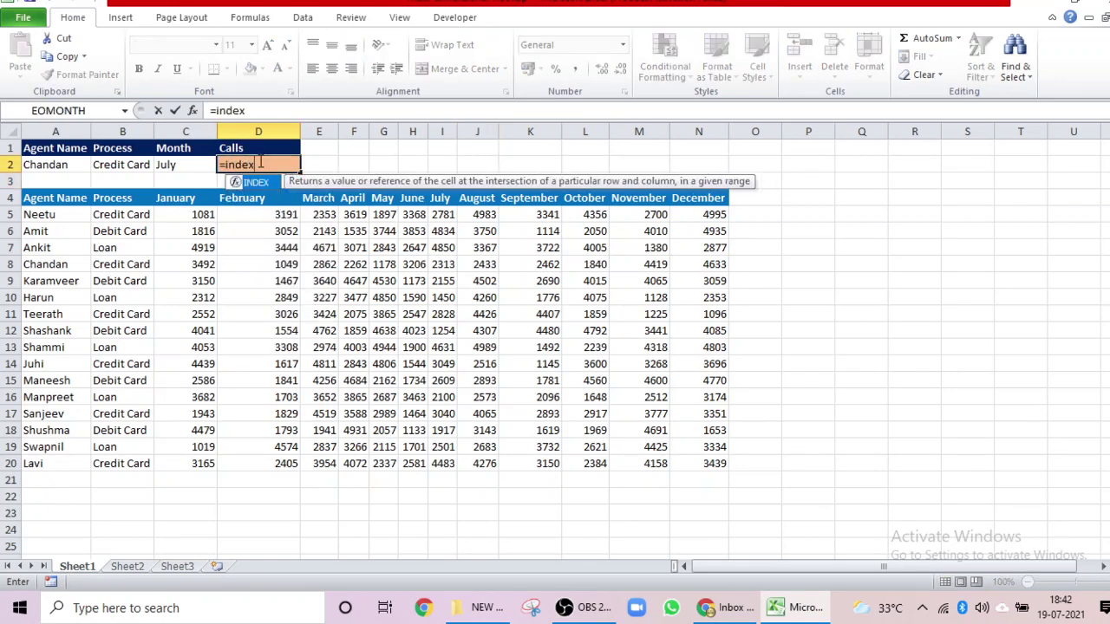
type("(")
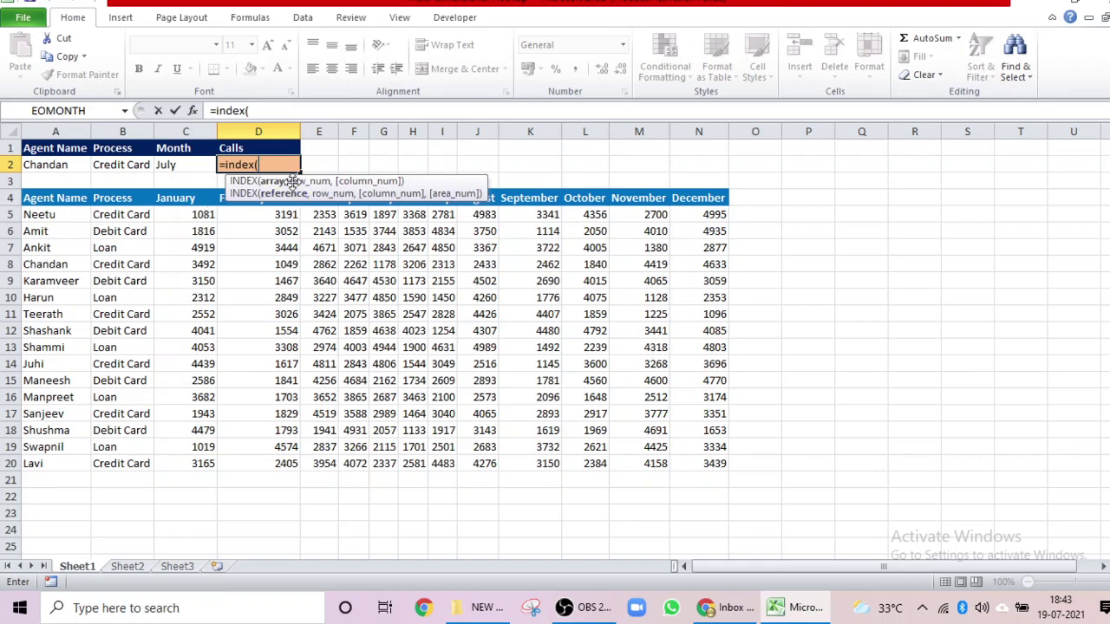
left_click(186, 214)
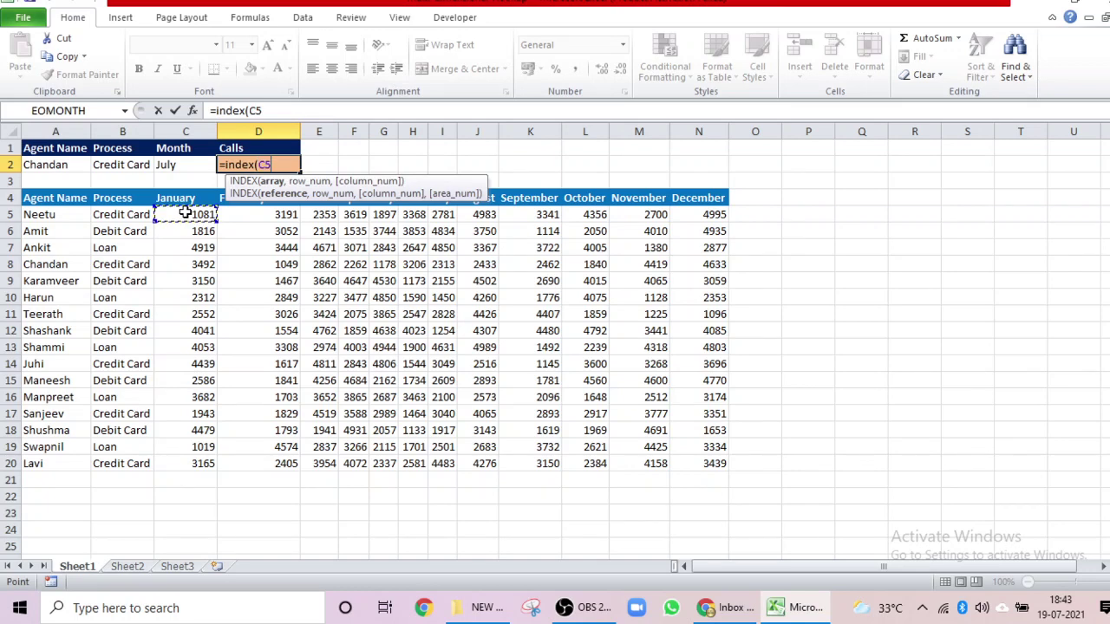
key("ctrl+shift+Right")
key("ctrl+shift+Down")
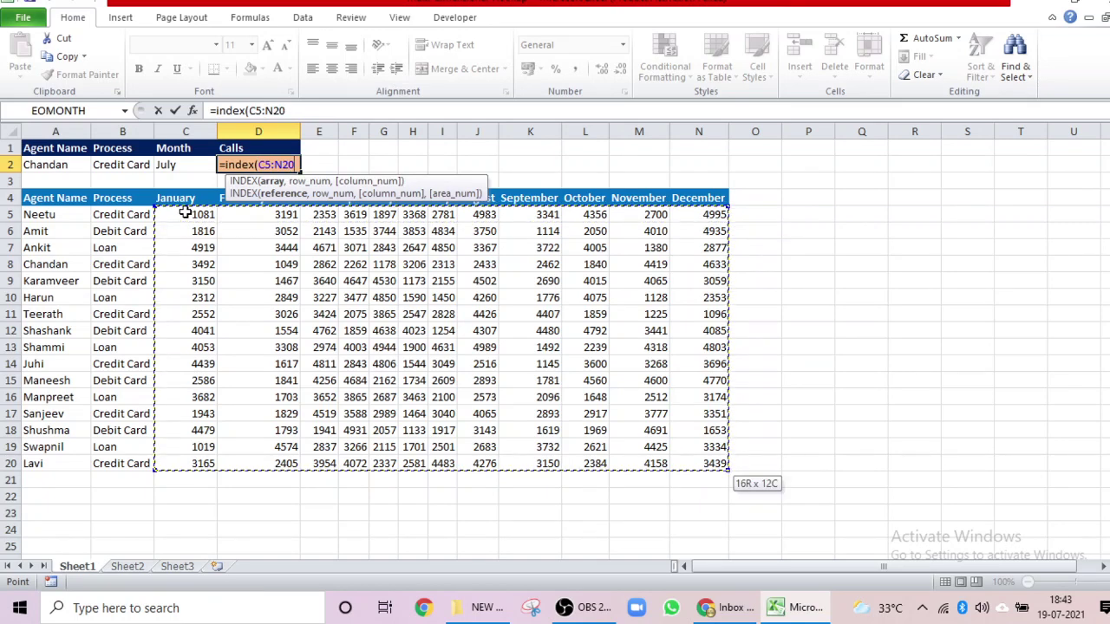
key("F4")
type(",")
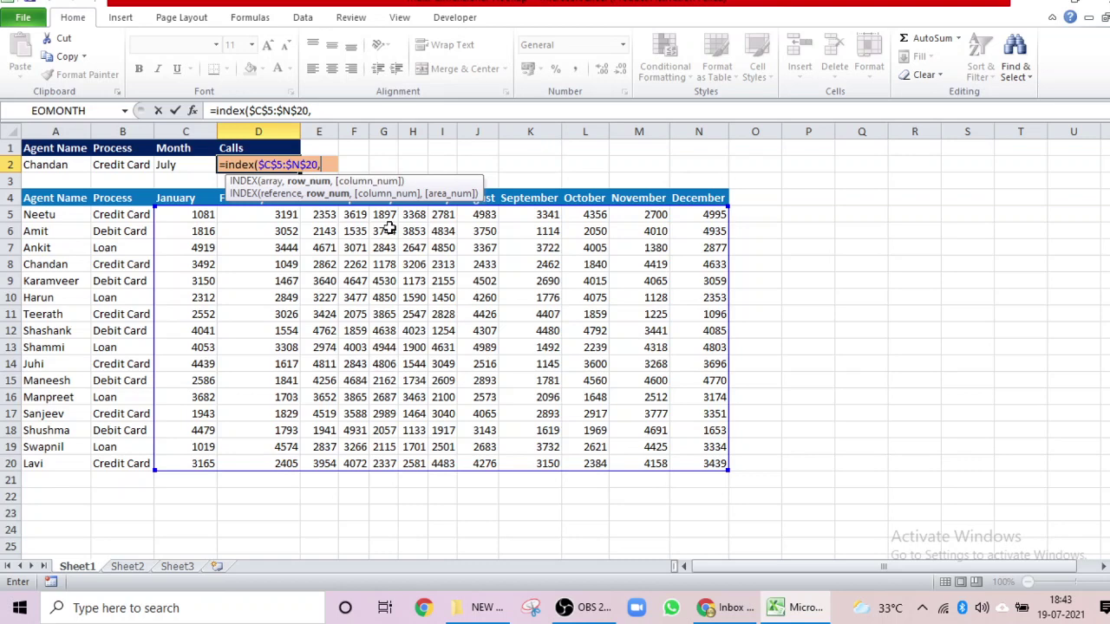
Add a MATCH function as the INDEX row number, with $A$2&$B$2 as its combined lookup value
type("ma")
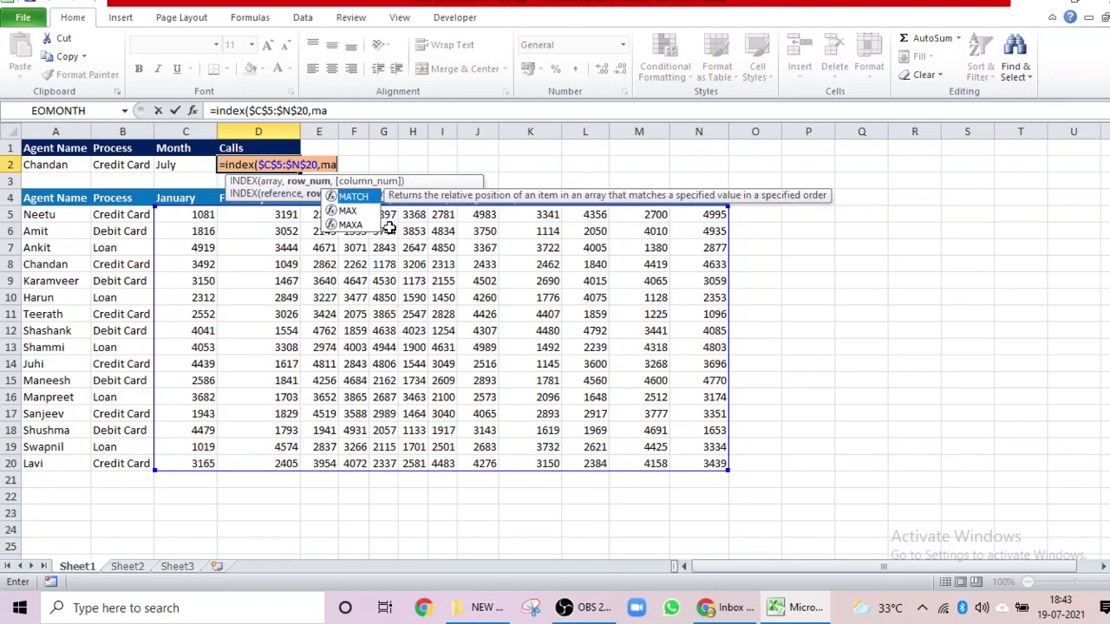
type("tch(")
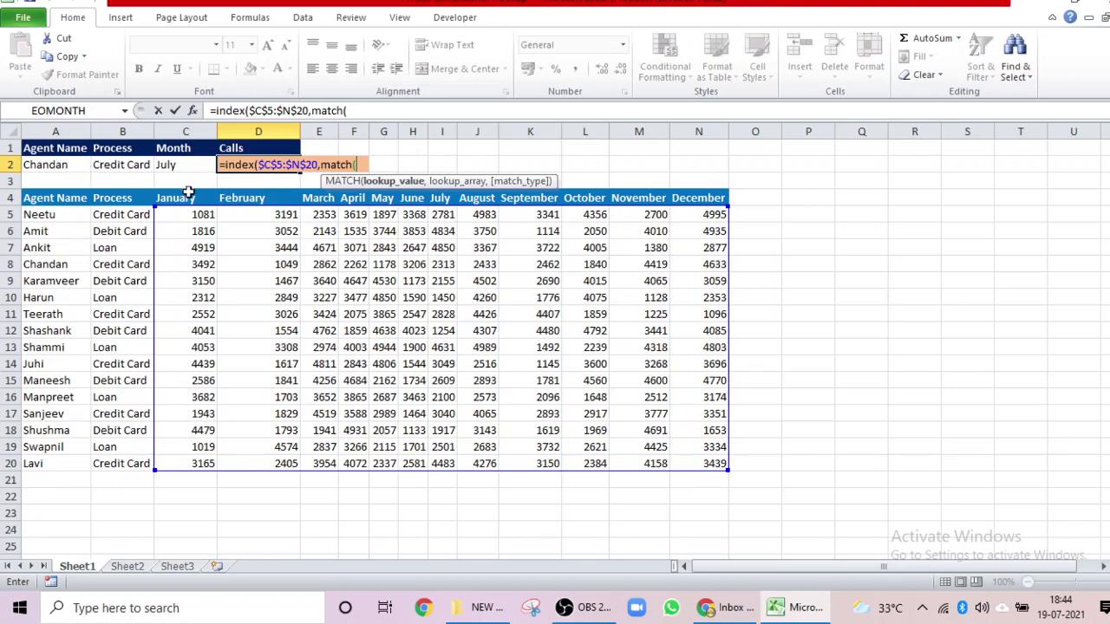
left_click(78, 164)
key("F4")
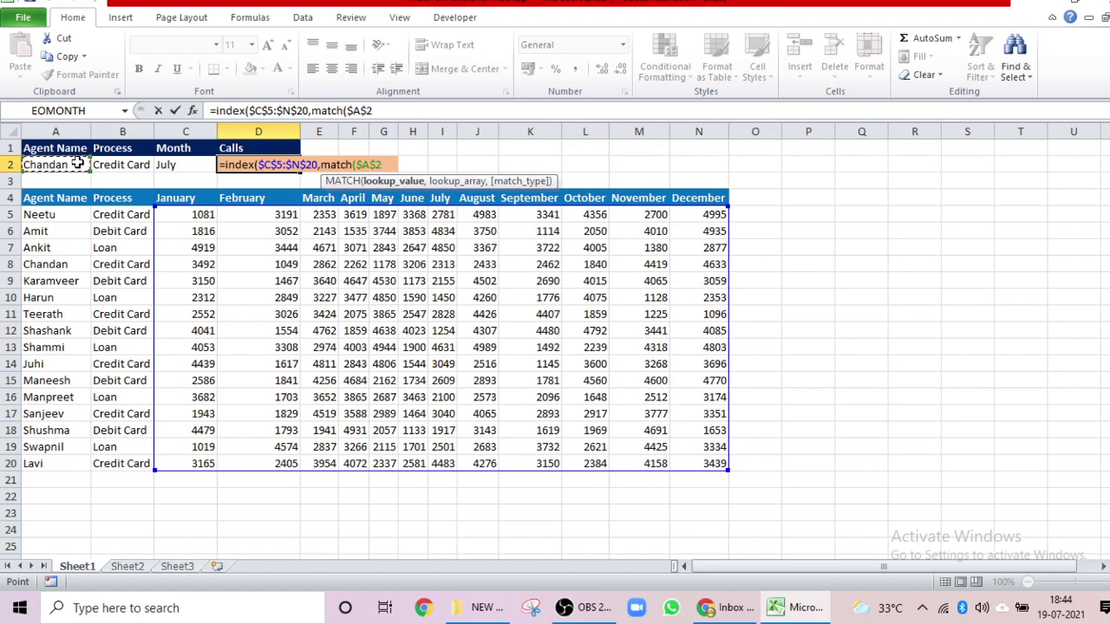
type("&")
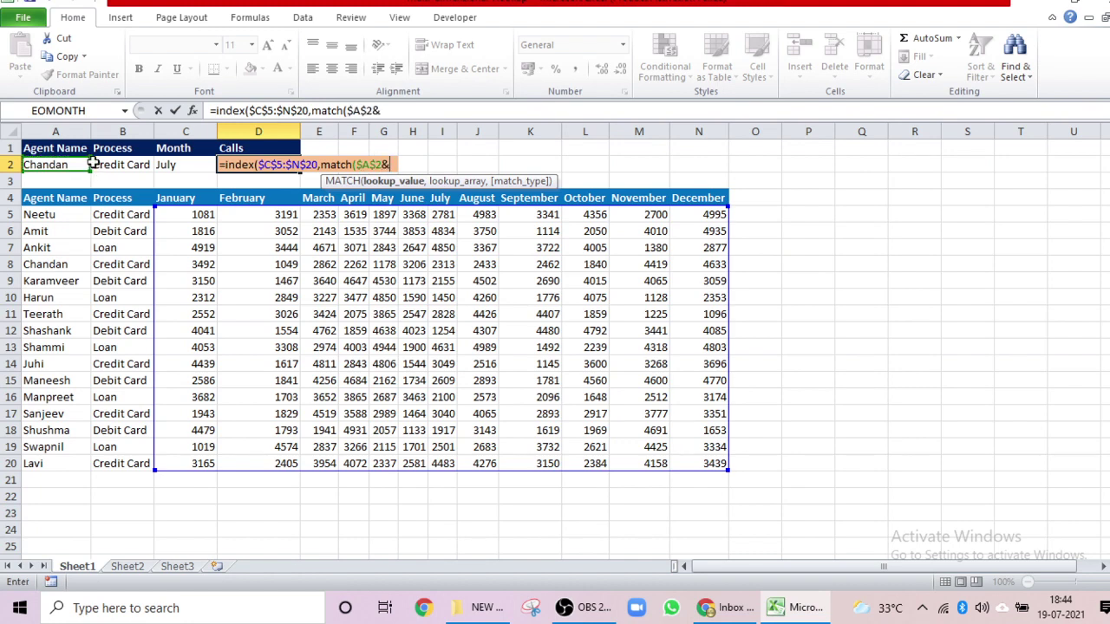
left_click(106, 165)
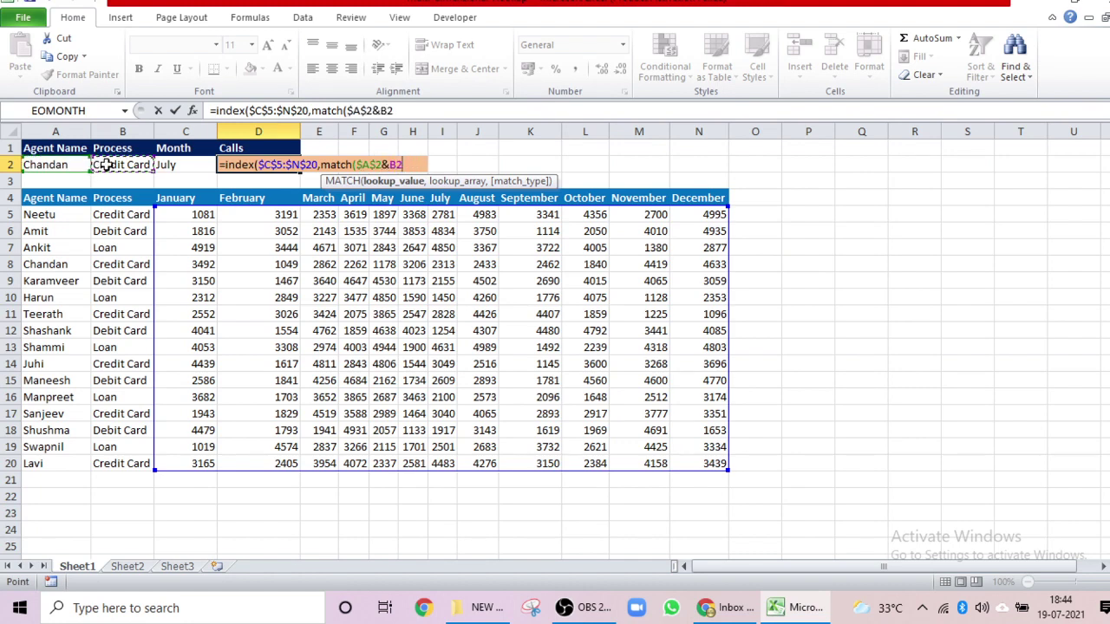
key("F4")
type(",")
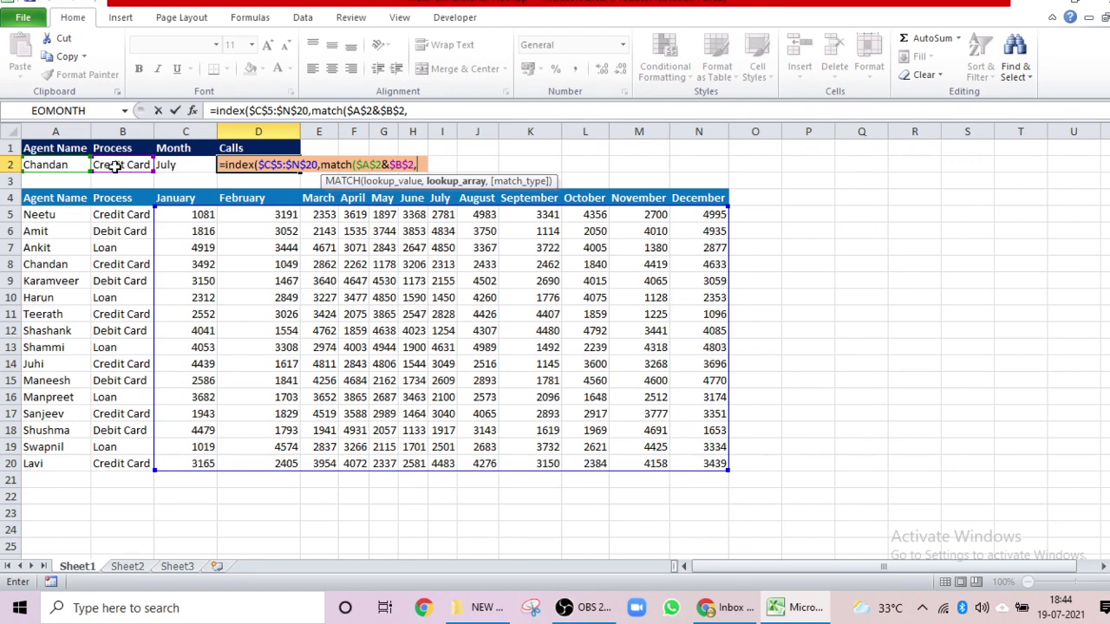
Enter $A$5:$A$20&$B$5:$B$20 as the MATCH function's lookup array
left_click(67, 216)
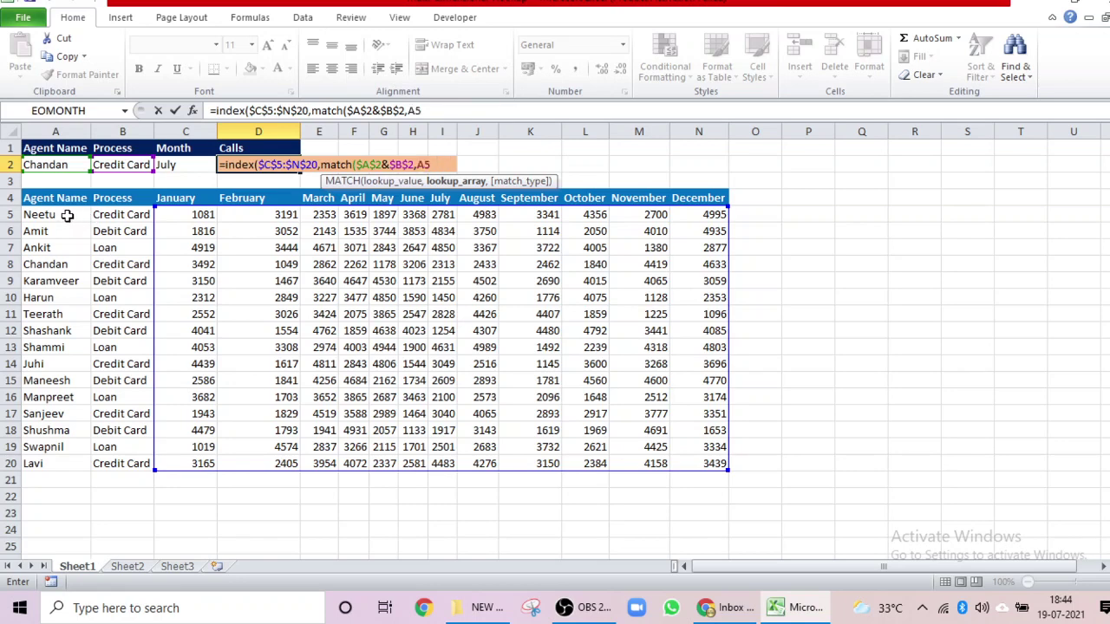
key("ctrl+shift+Down")
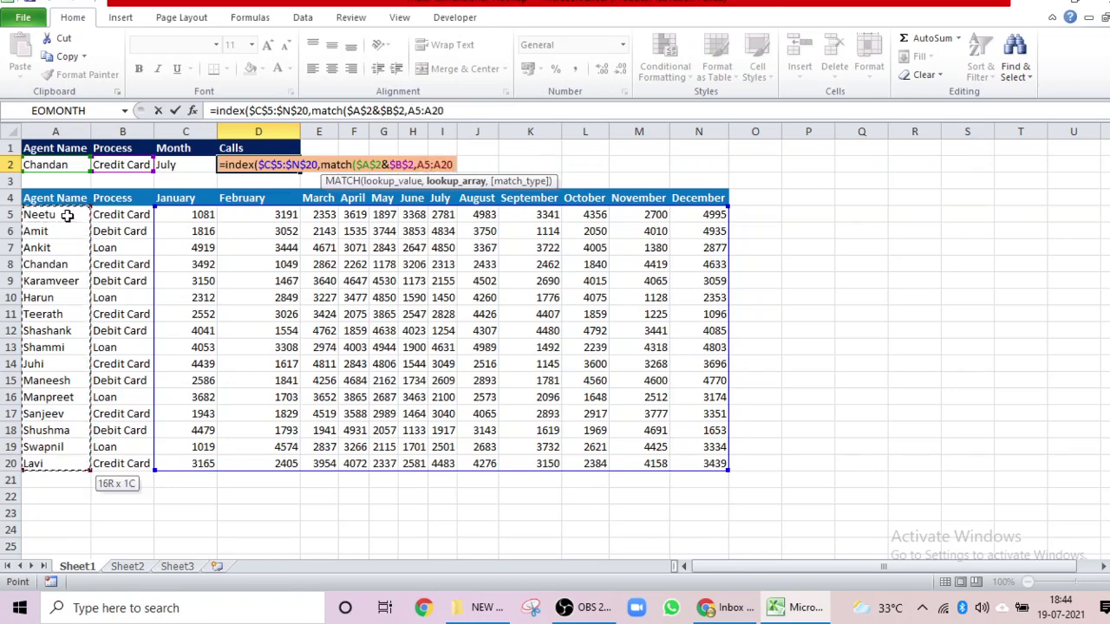
key("F4")
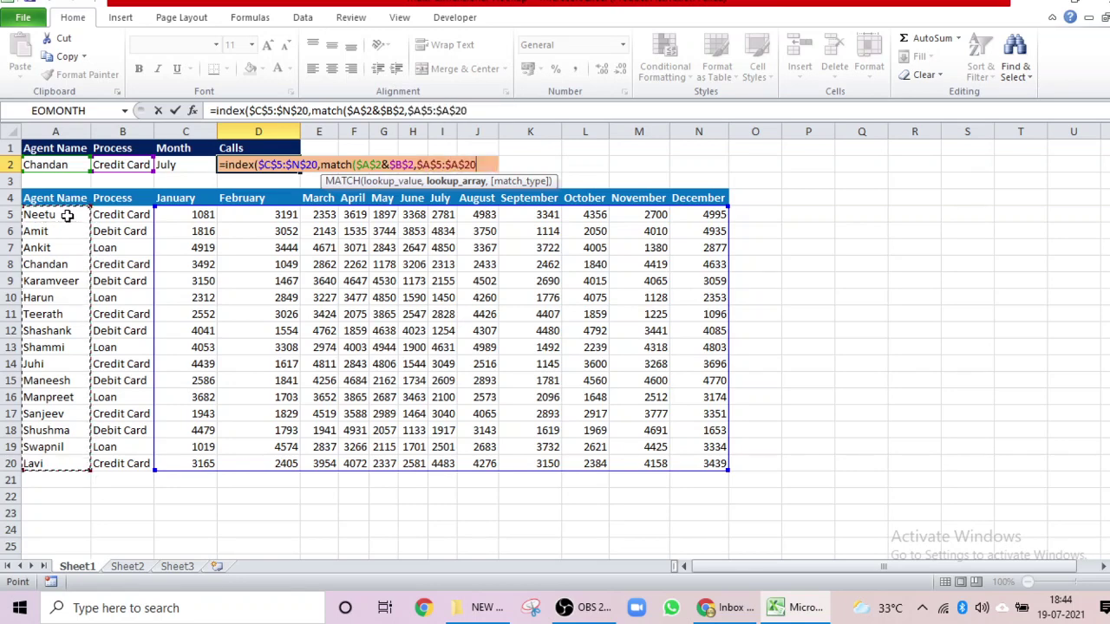
type("&")
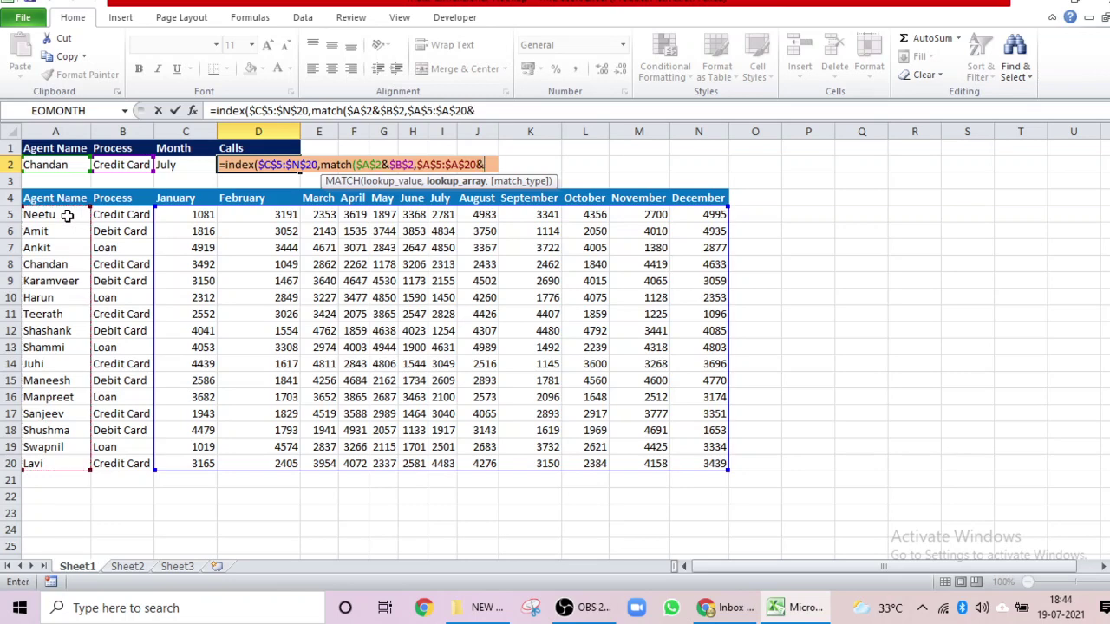
left_click(106, 214)
key("ctrl+shift+Down")
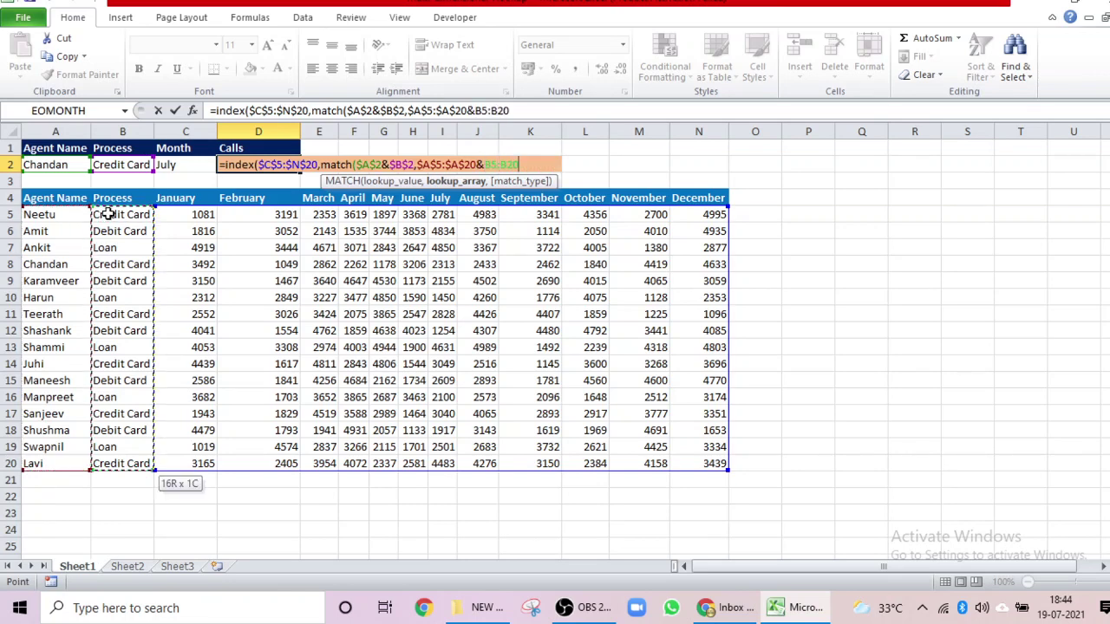
key("F4")
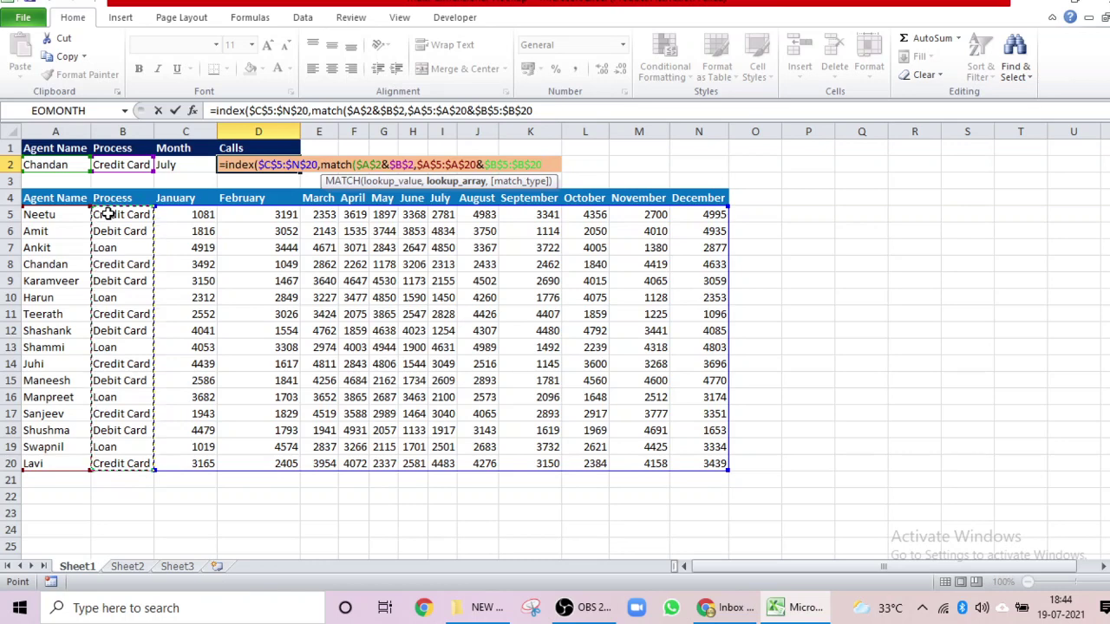
Complete the row-number MATCH with match type 0 for an exact match
type(",0")
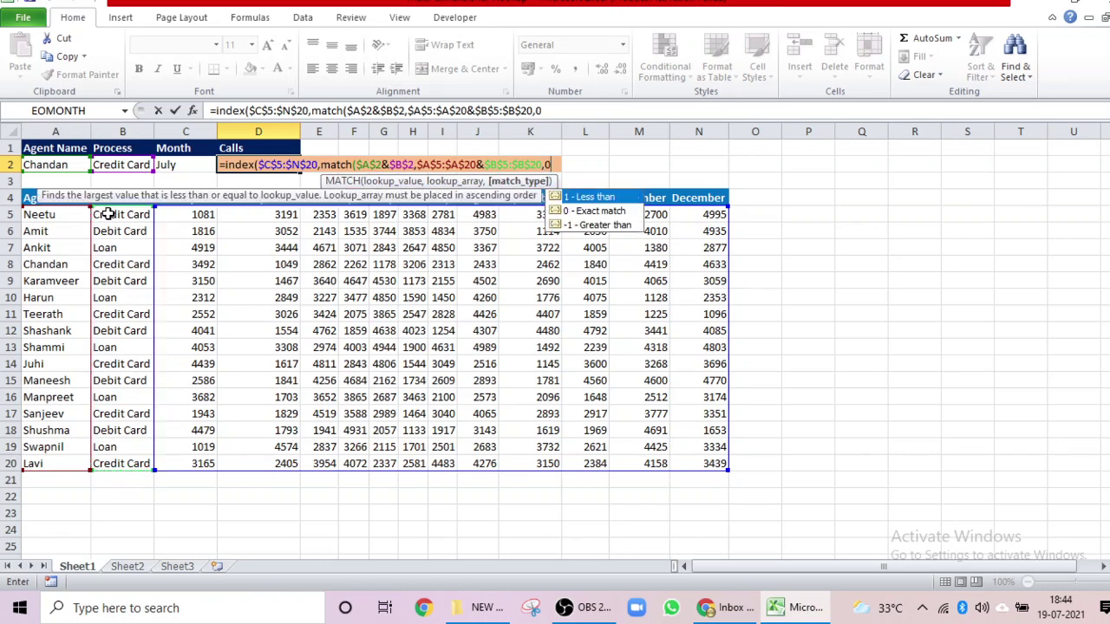
type(")")
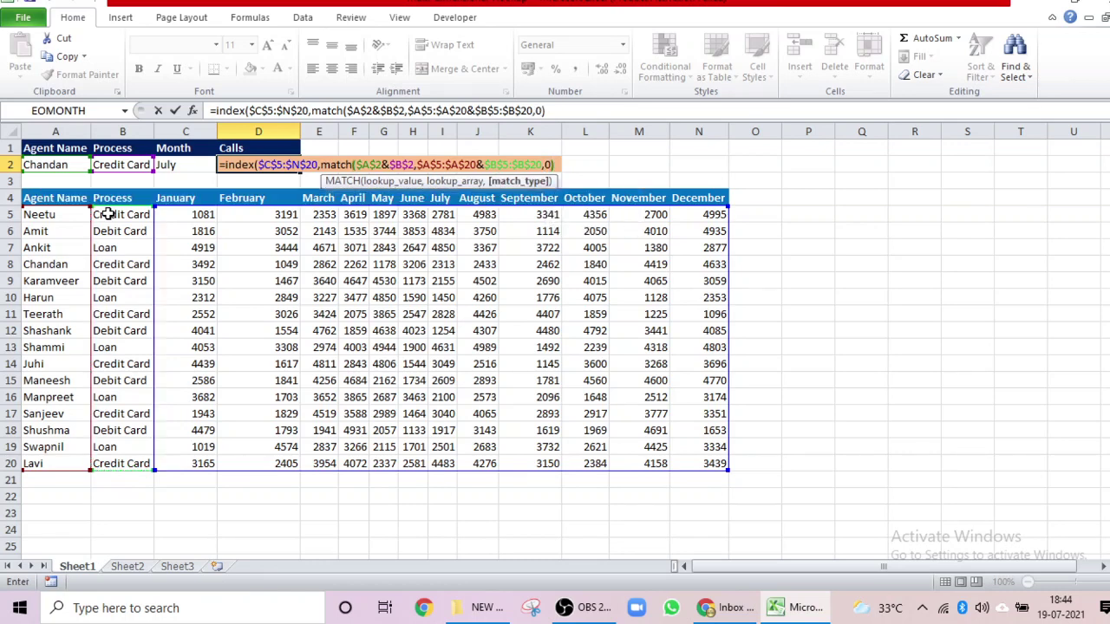
type(",")
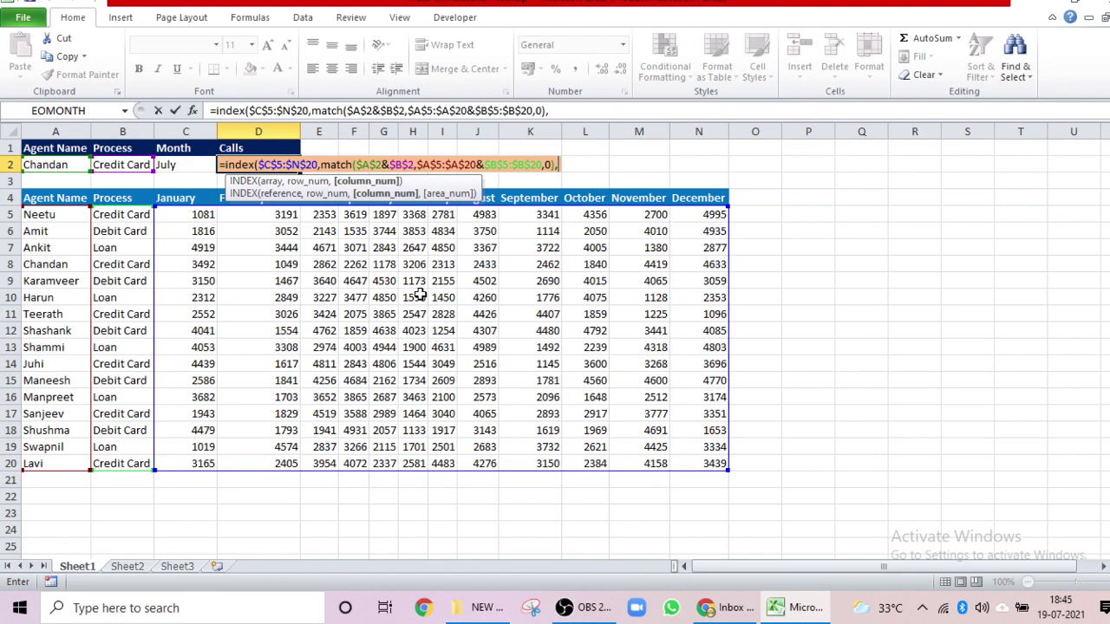
Add a second MATCH as the INDEX column number, with lookup value $C$2, lookup array $C$4:$N$4 and match type 0
type("match(")
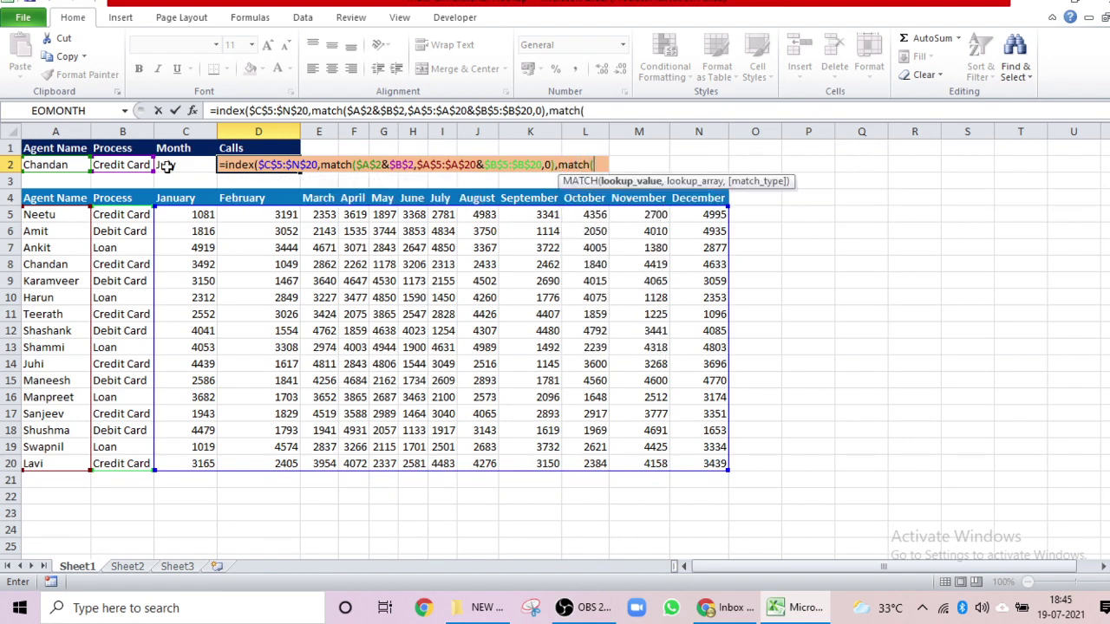
left_click(167, 165)
key("F4")
type(",")
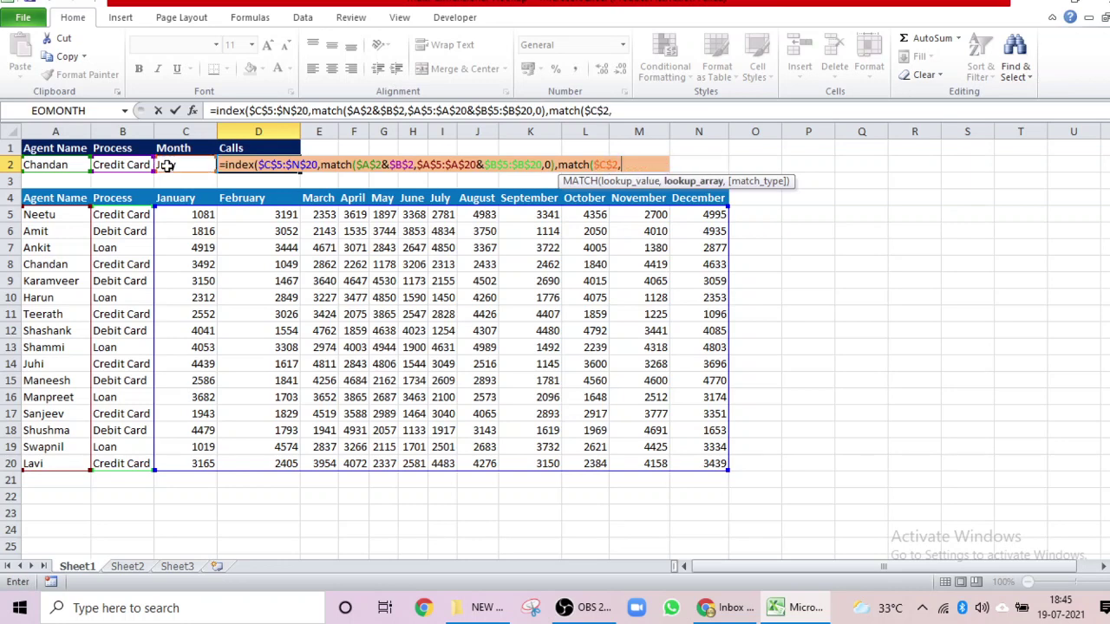
left_click(176, 199)
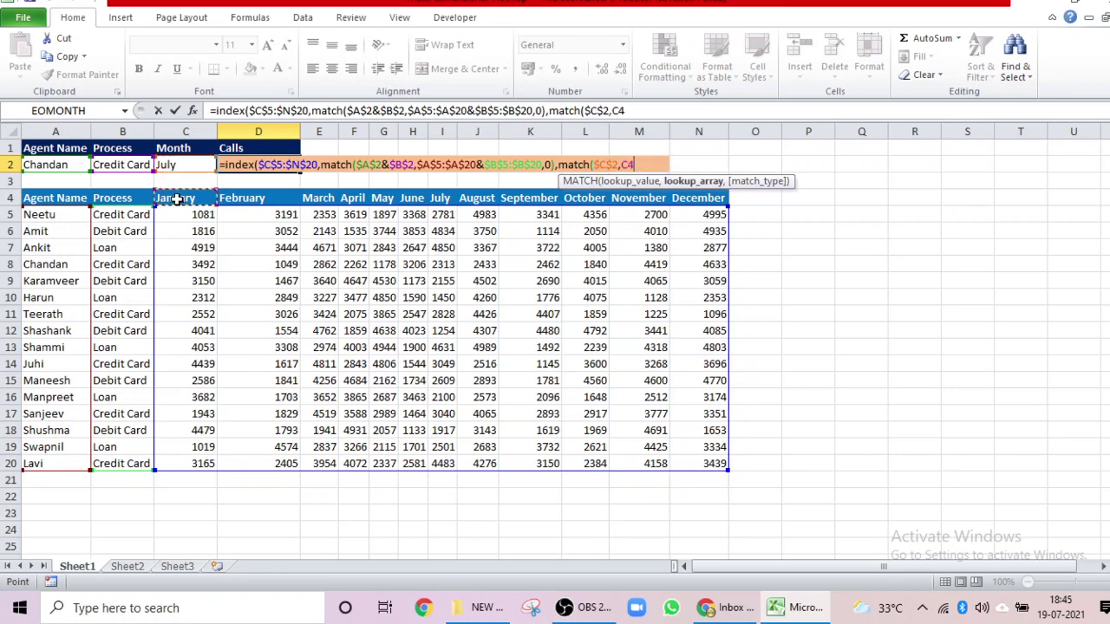
key("ctrl+shift+Right")
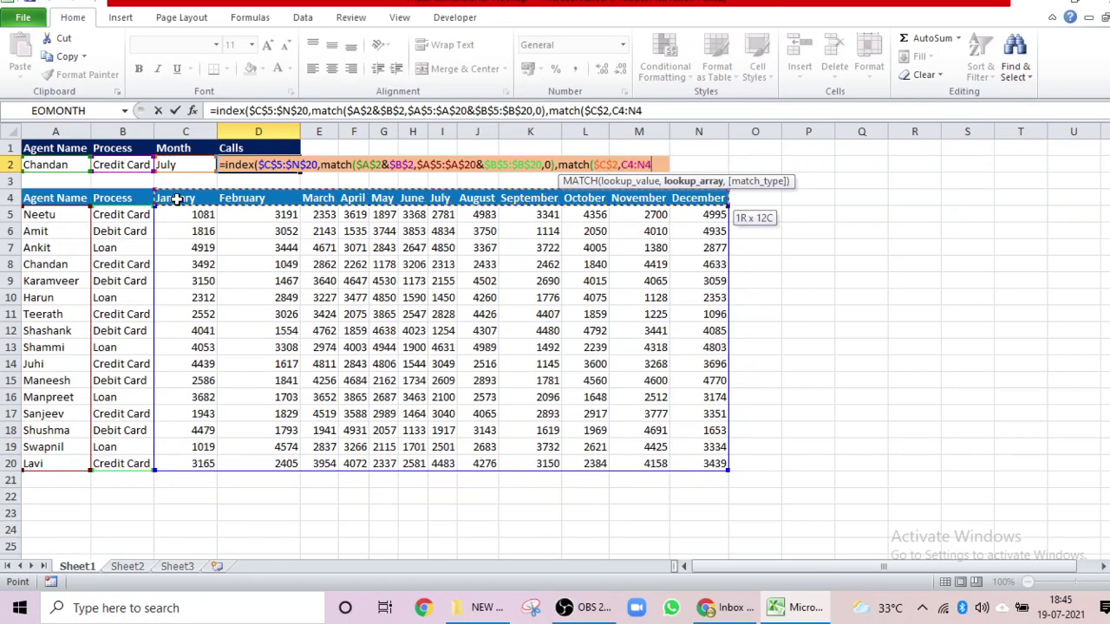
key("F4")
type(",0")
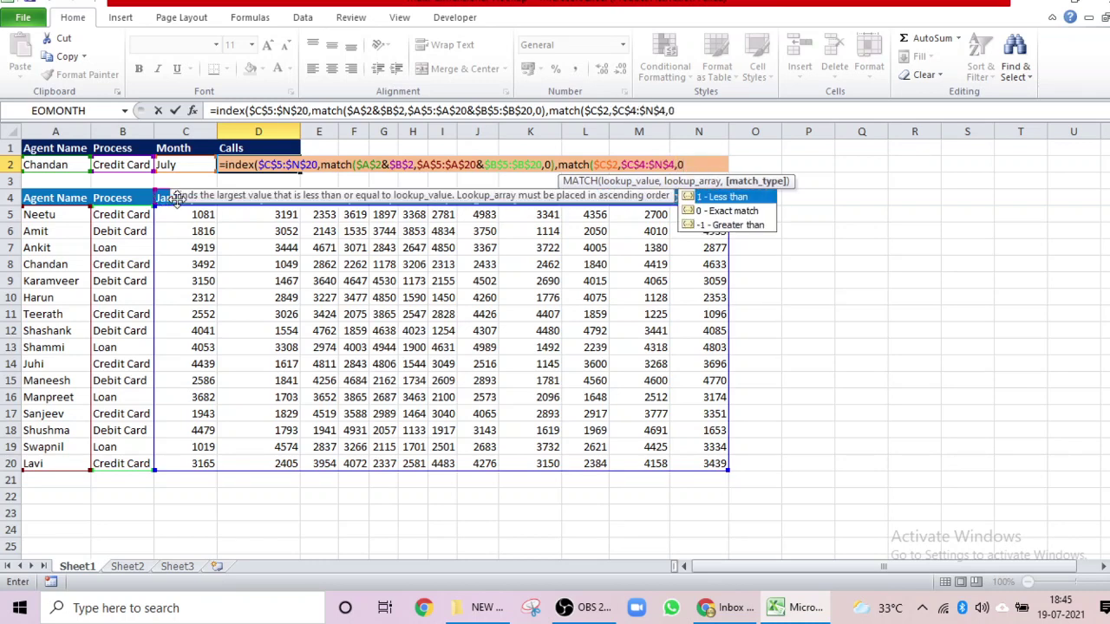
type("))")
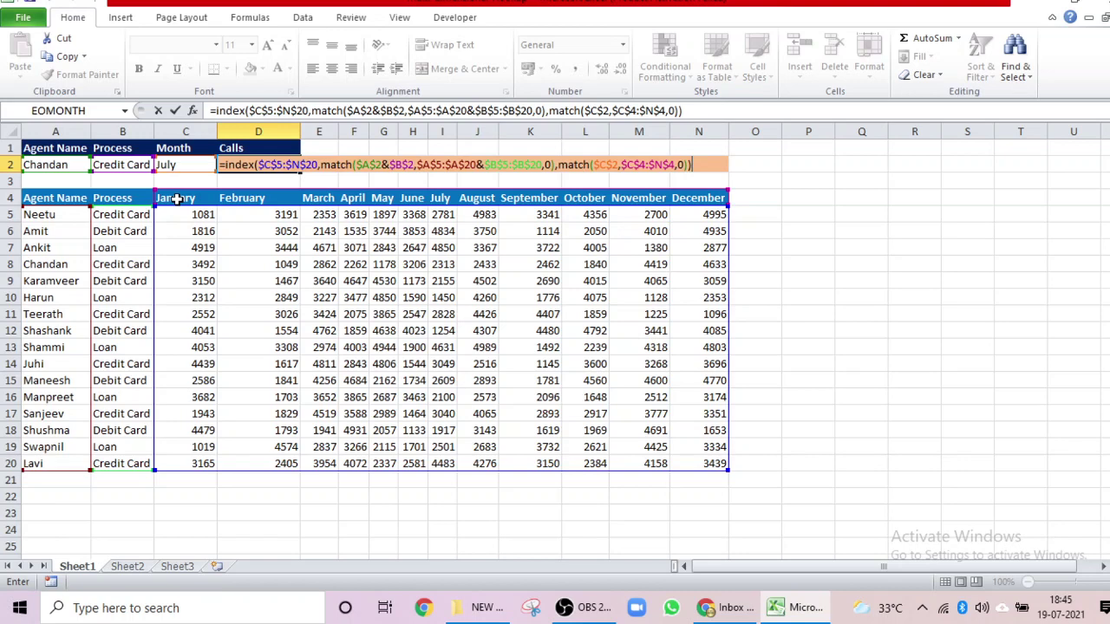
Enter the D2 formula as an array formula and check its result against the chosen agent's July cell in the table
key("Return")
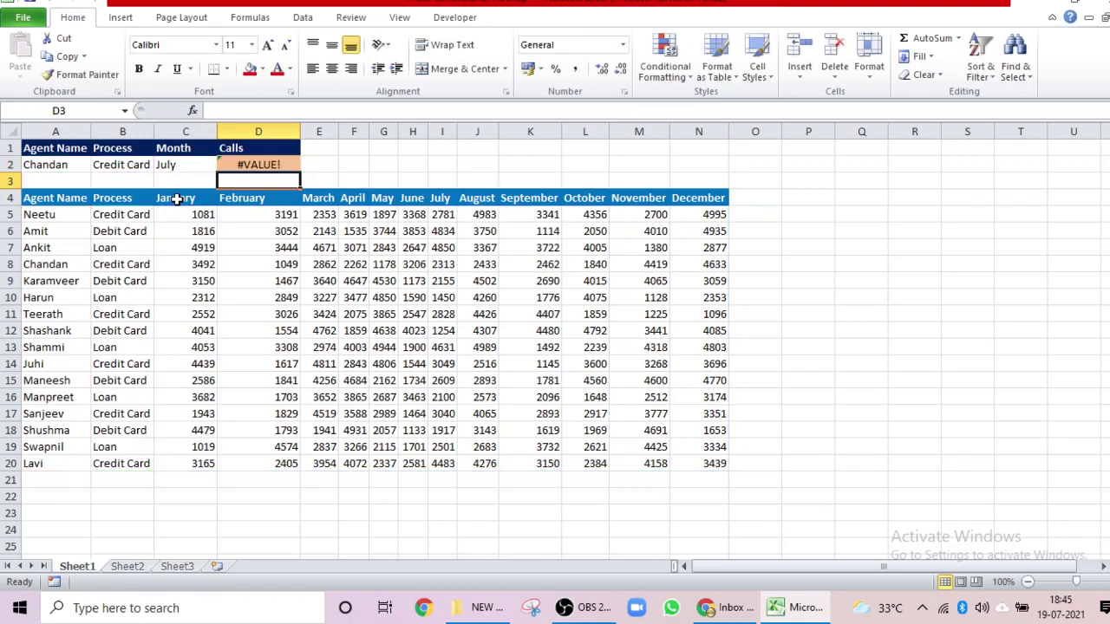
key("Up")
key("F2")
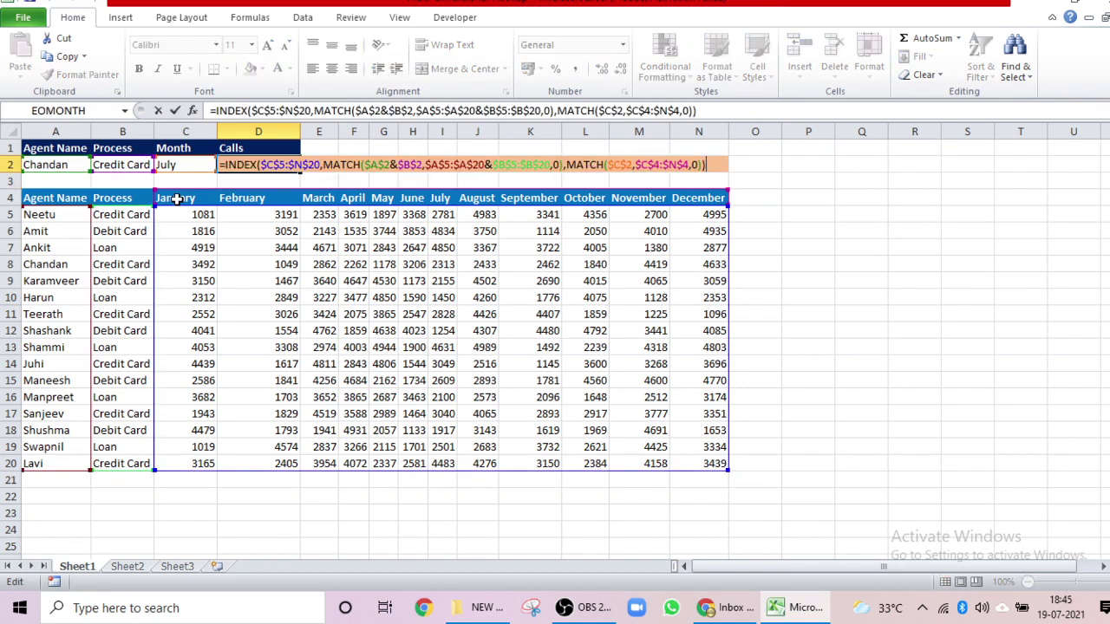
key("ctrl+shift+Return")
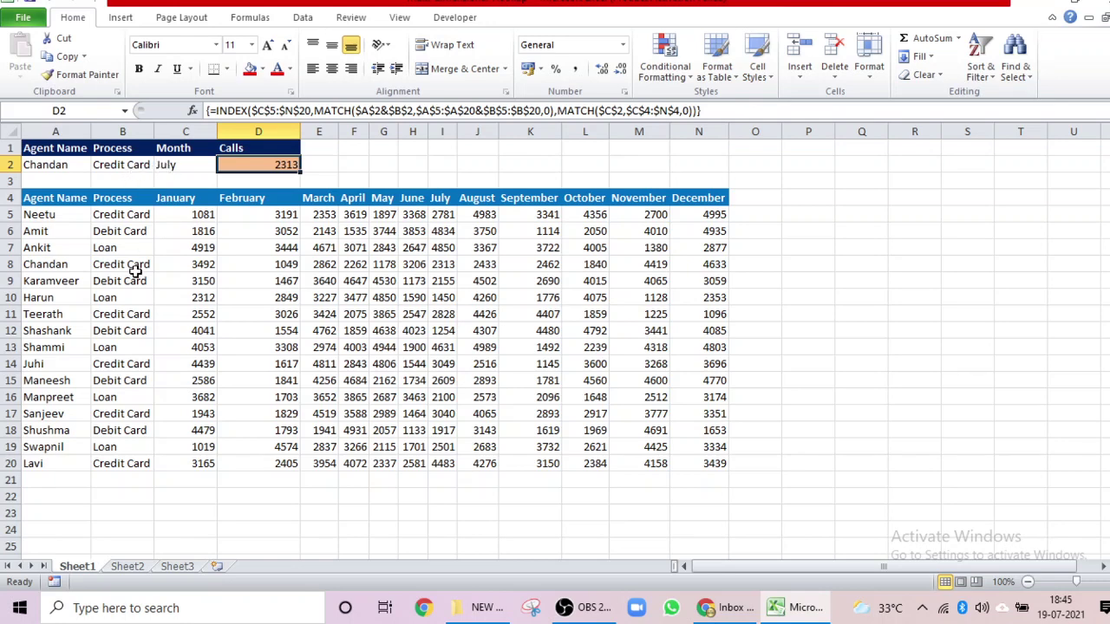
left_click(435, 270)
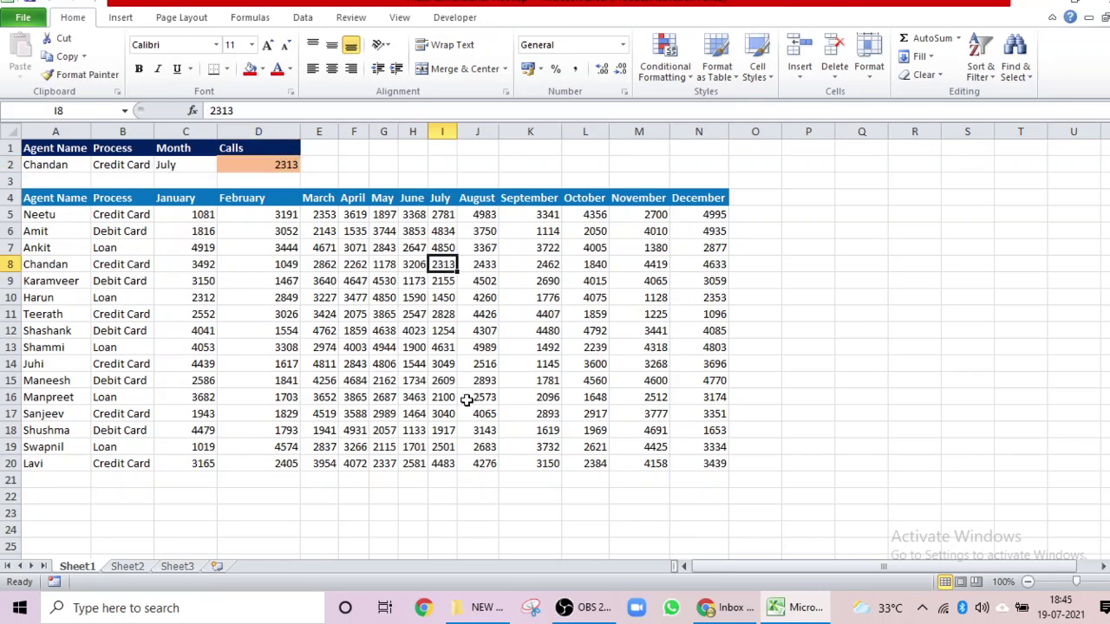
left_click(252, 166)
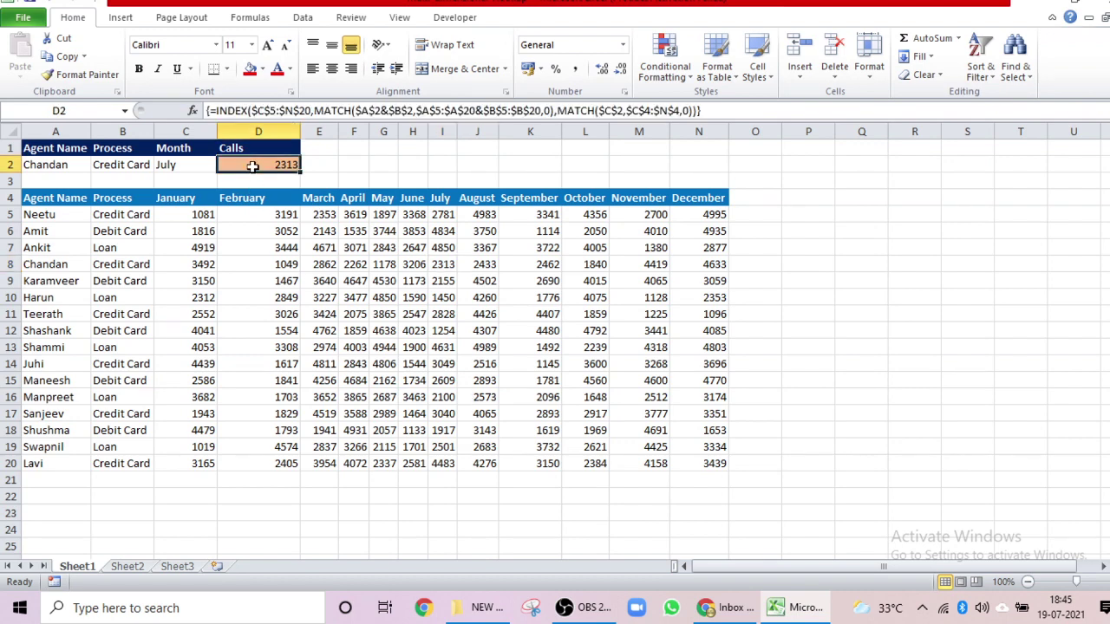
Set the Process in B2 to Debit Card and check the Calls result in D2
left_click(142, 166)
left_click(161, 166)
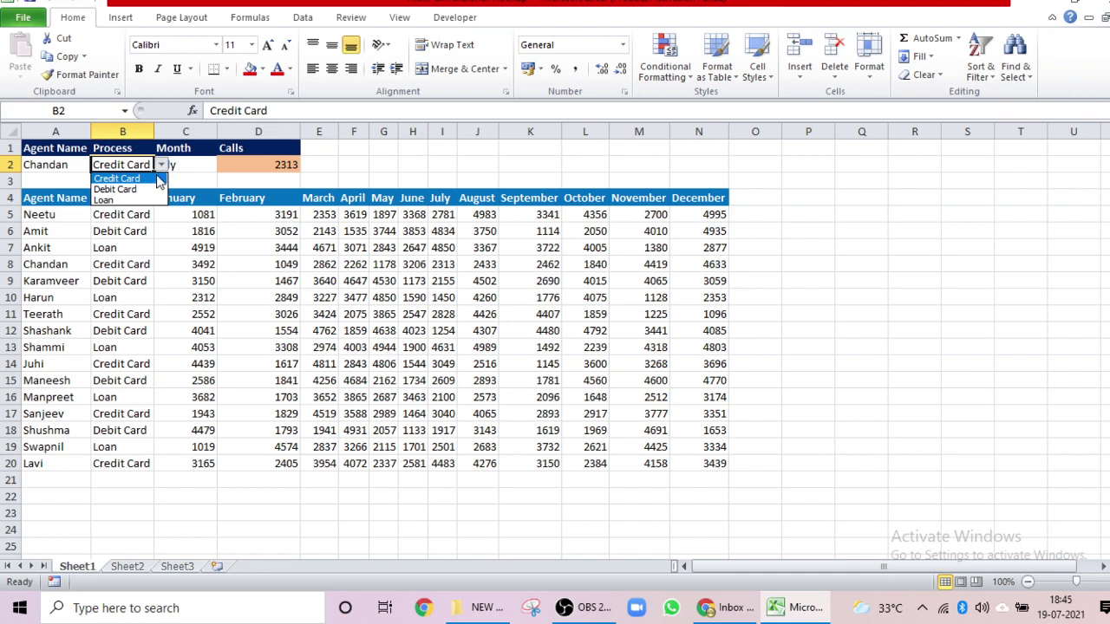
left_click(145, 190)
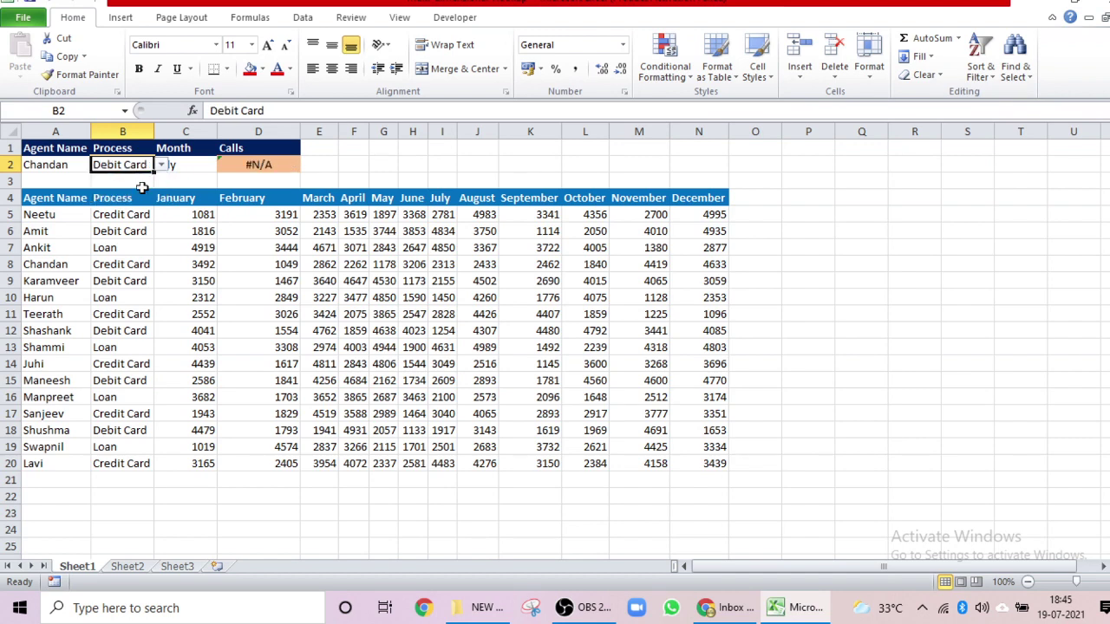
left_click(248, 167)
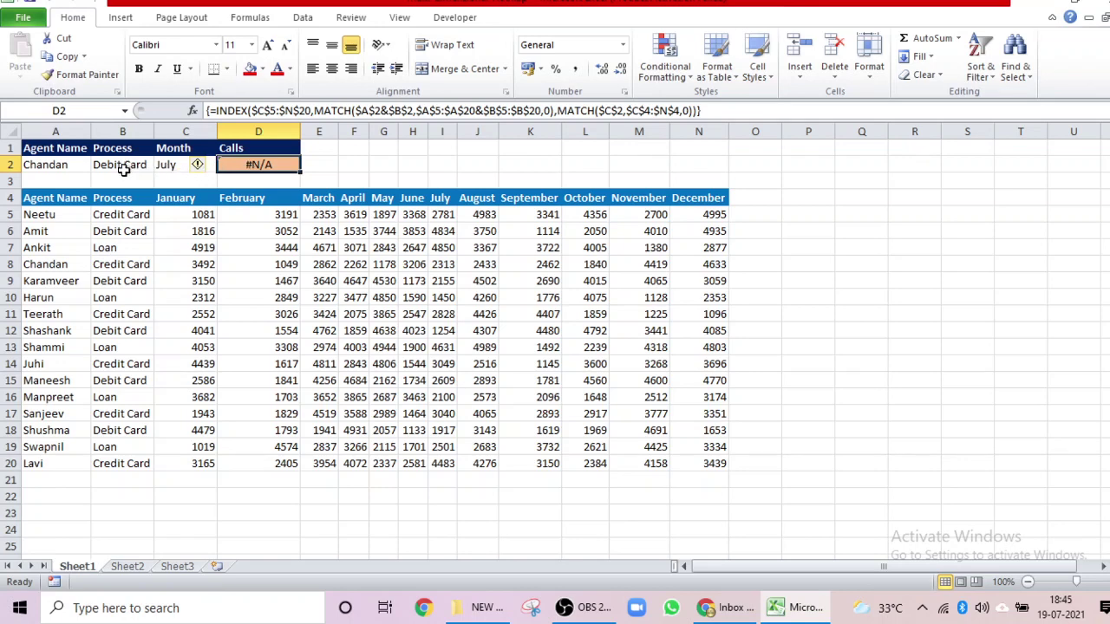
Wrap the D2 formula in IFERROR with "No data found" as the error value, entered as an array formula
double_click(260, 167)
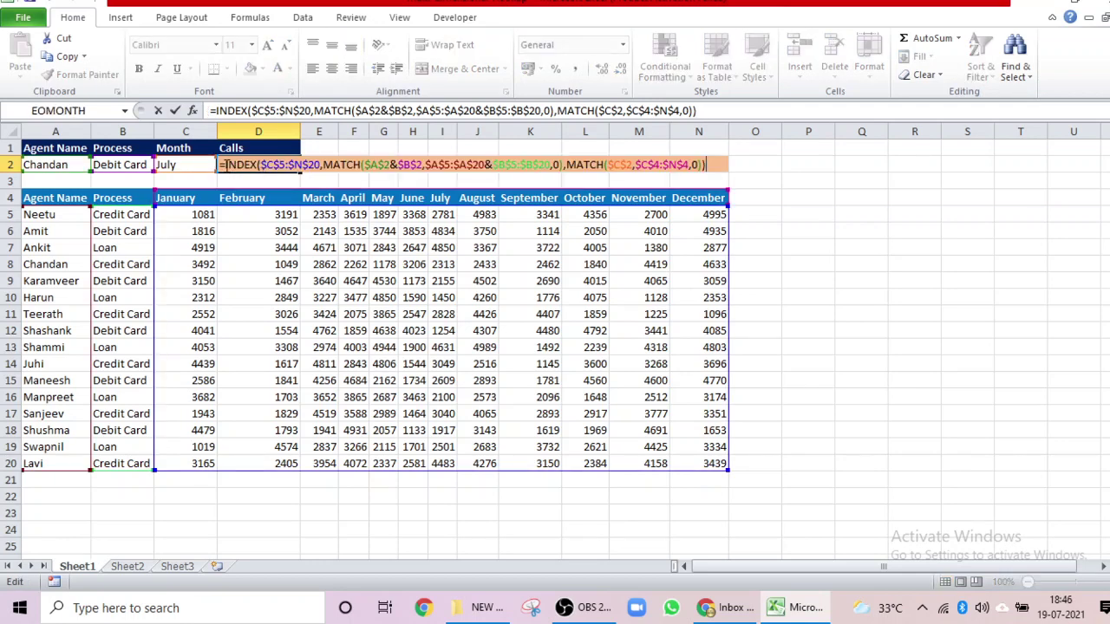
left_click(225, 165)
type("If")
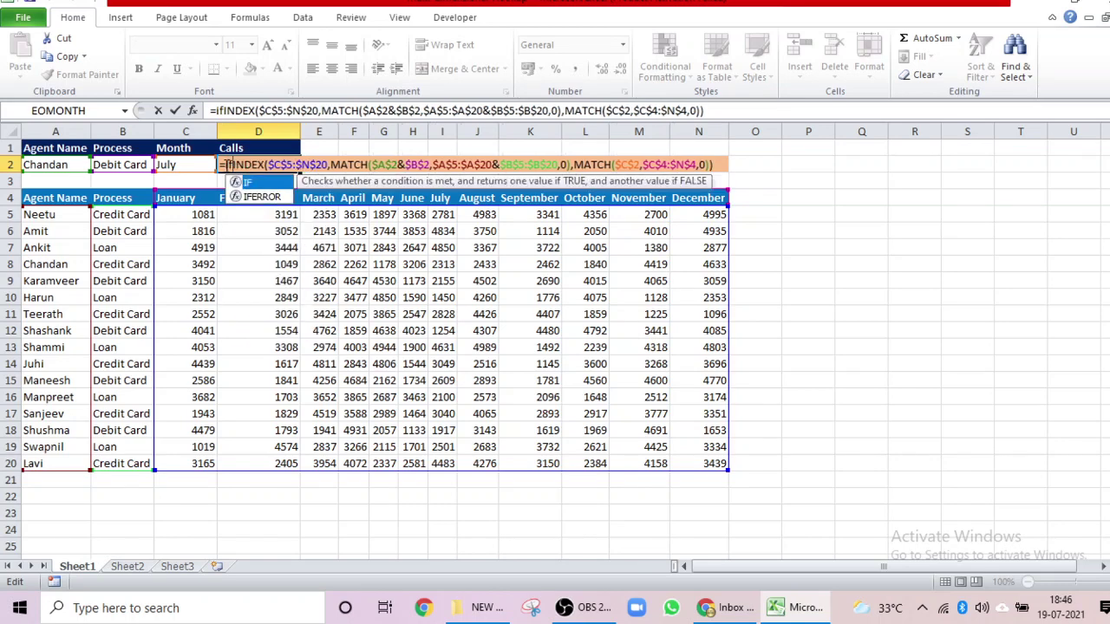
type("error(")
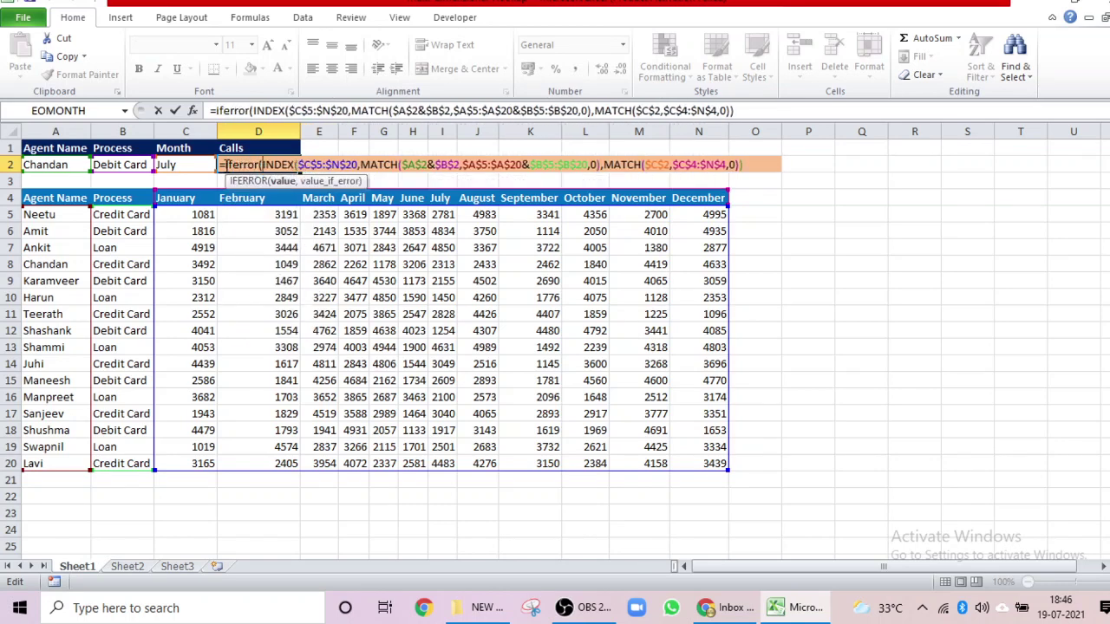
left_click(749, 165)
type(",\"No")
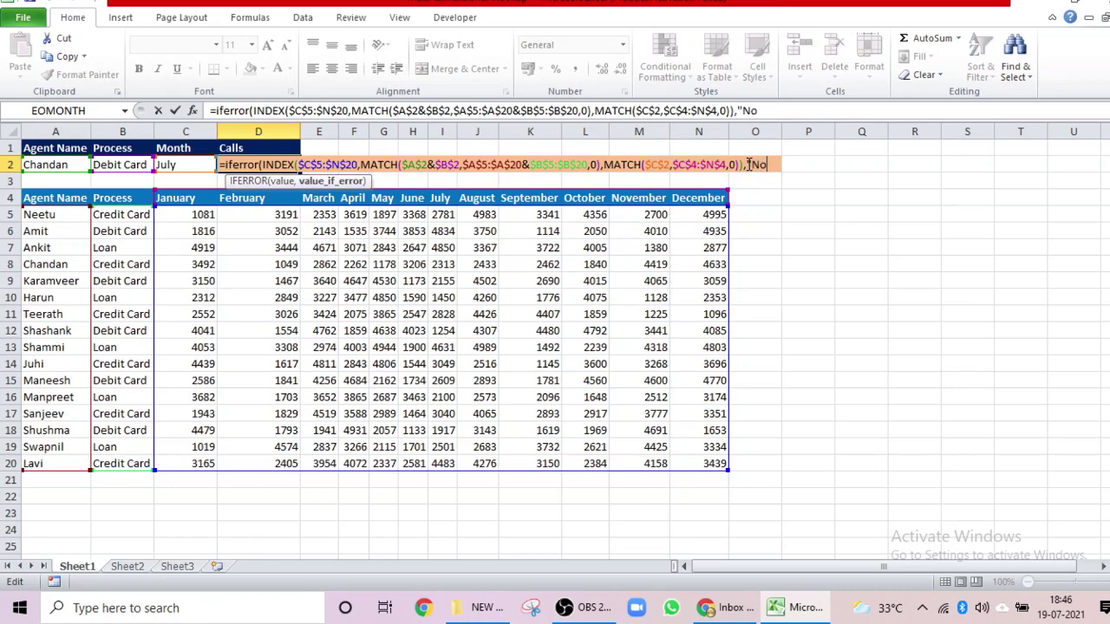
type(" data found")
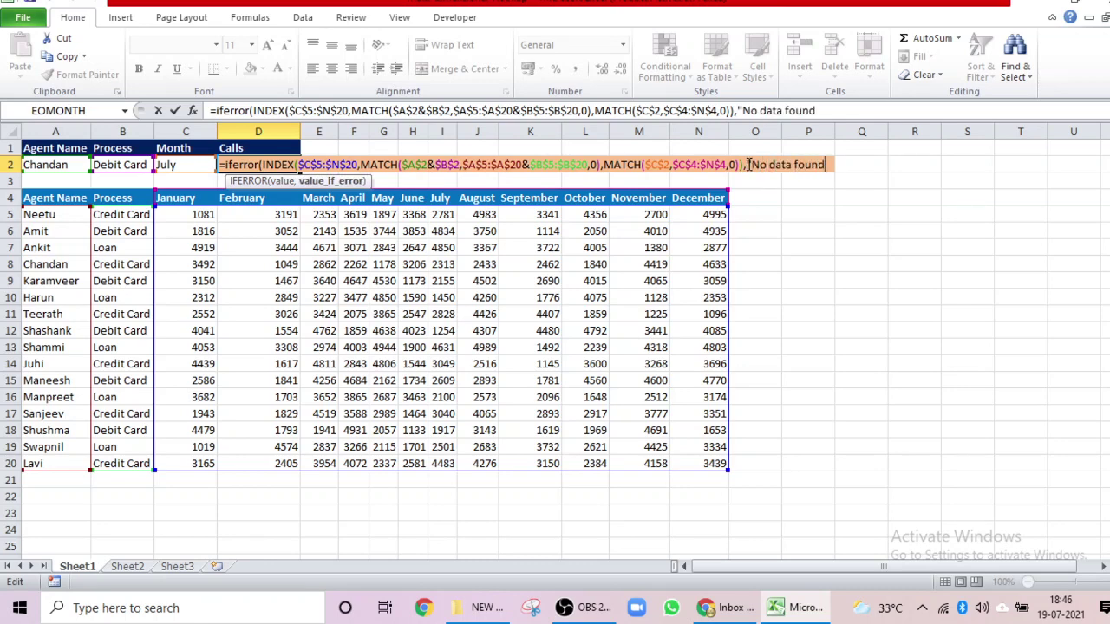
type("\")")
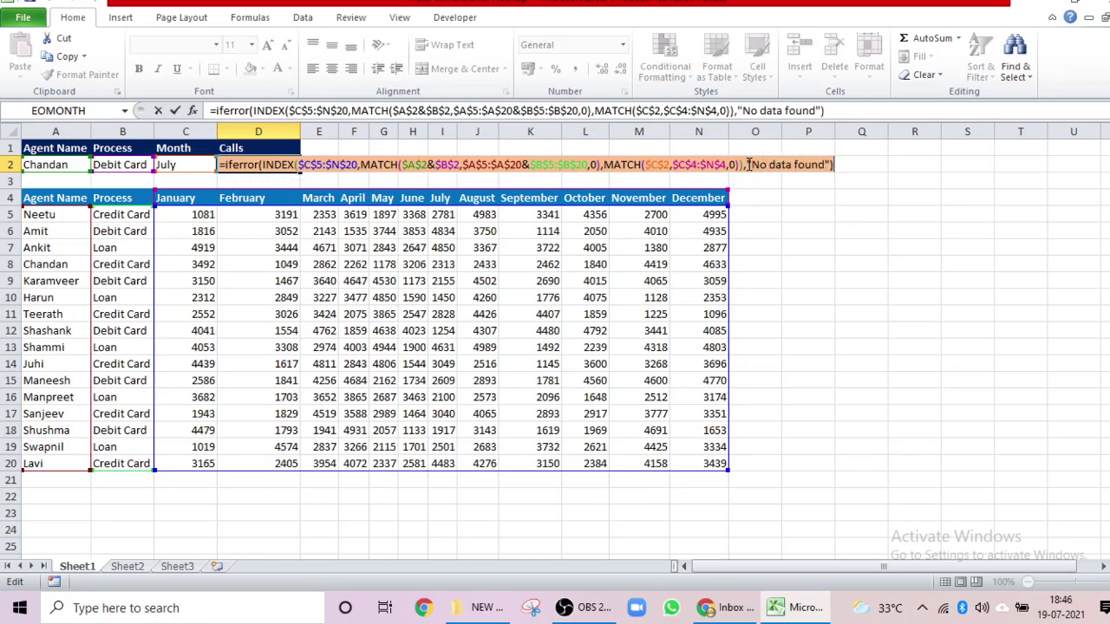
key("ctrl+shift+Return")
Change the Agent Name in A2 to the agent listed in row 9 of the data table
key("Left")
key("Left")
key("Left")
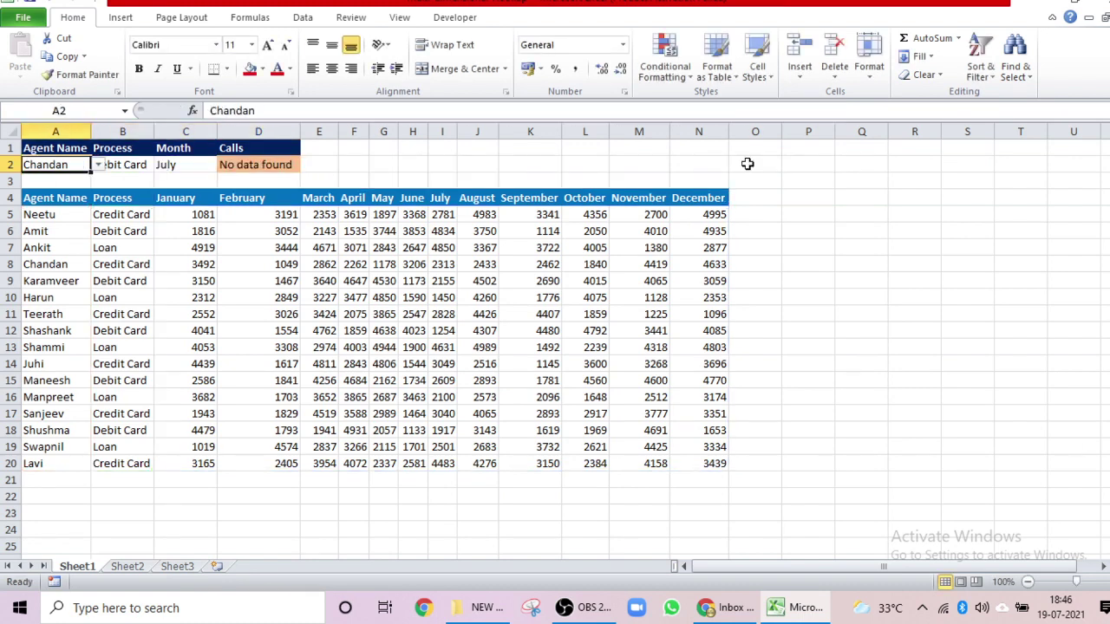
key("alt+Down")
key("Down")
key("Return")
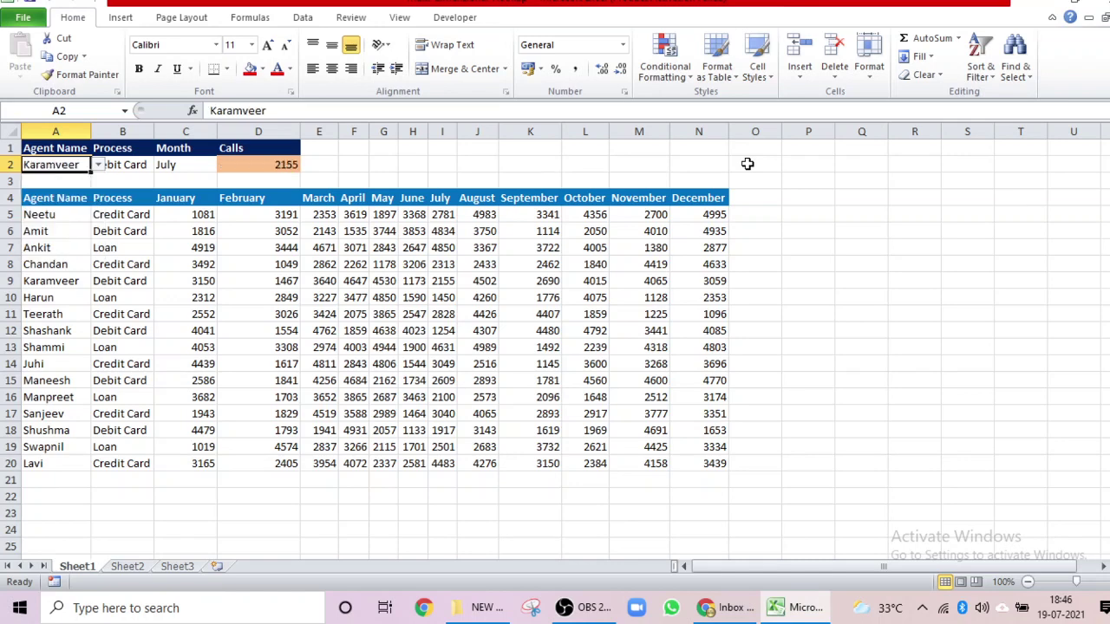
Set the Month in C2 to October and locate the chosen agent's October figure in the data table
key("Right")
key("Right")
key("alt+Down")
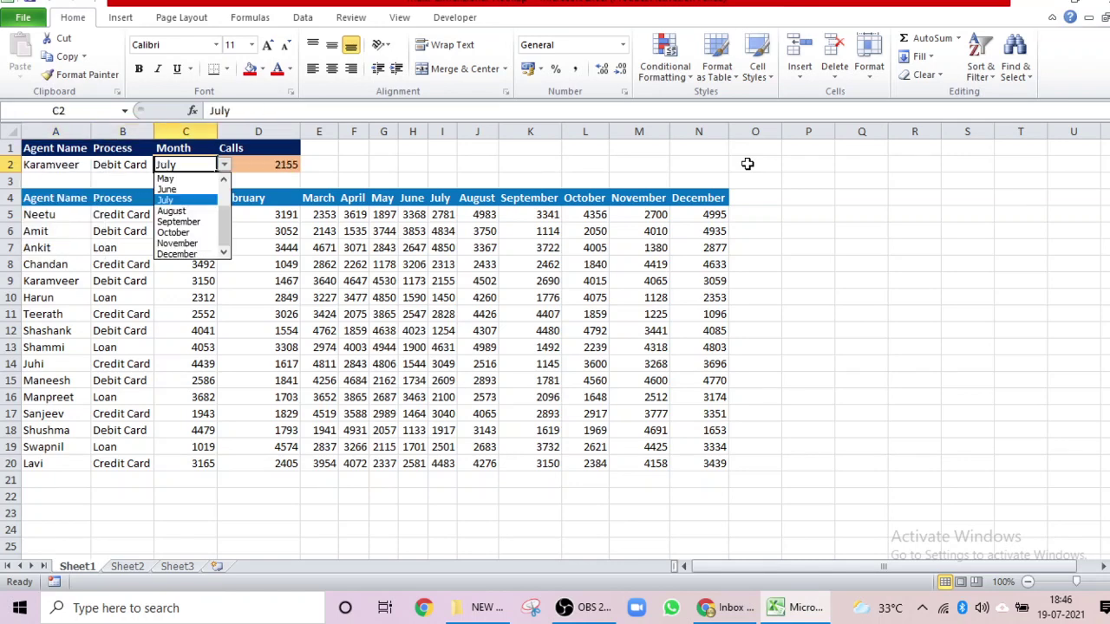
key("Down")
key("Down")
key("Down")
key("Return")
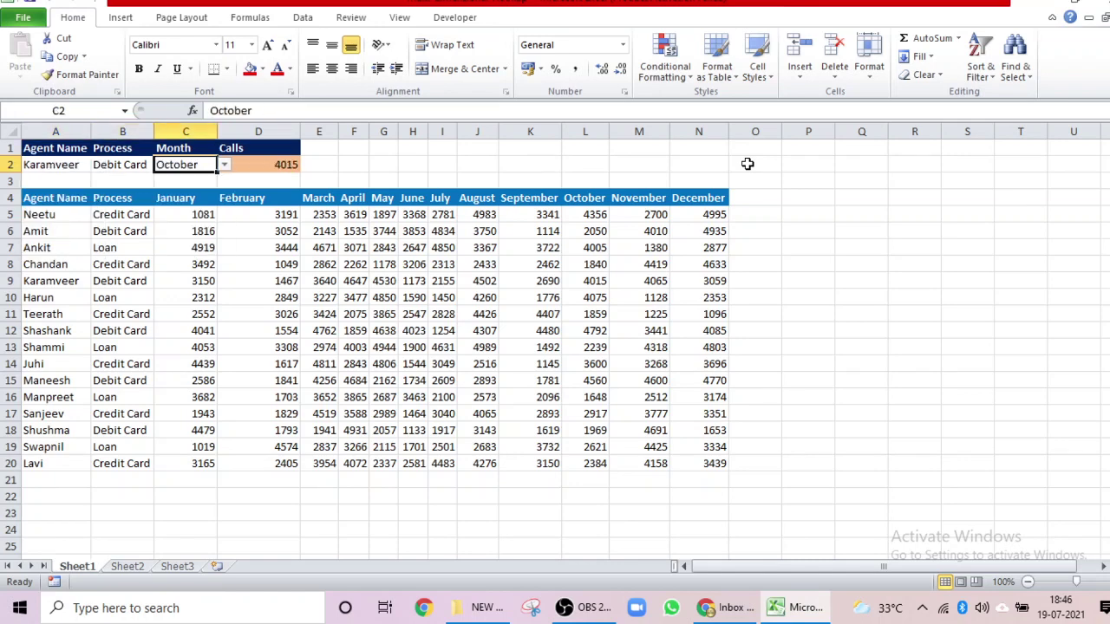
left_click(74, 278)
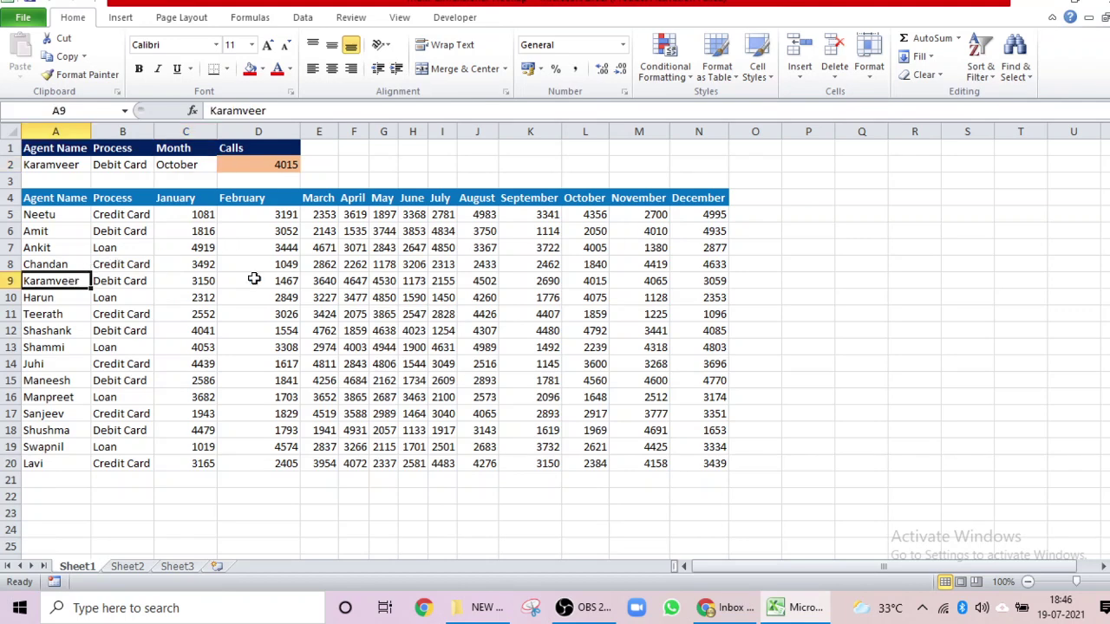
left_click(590, 283)
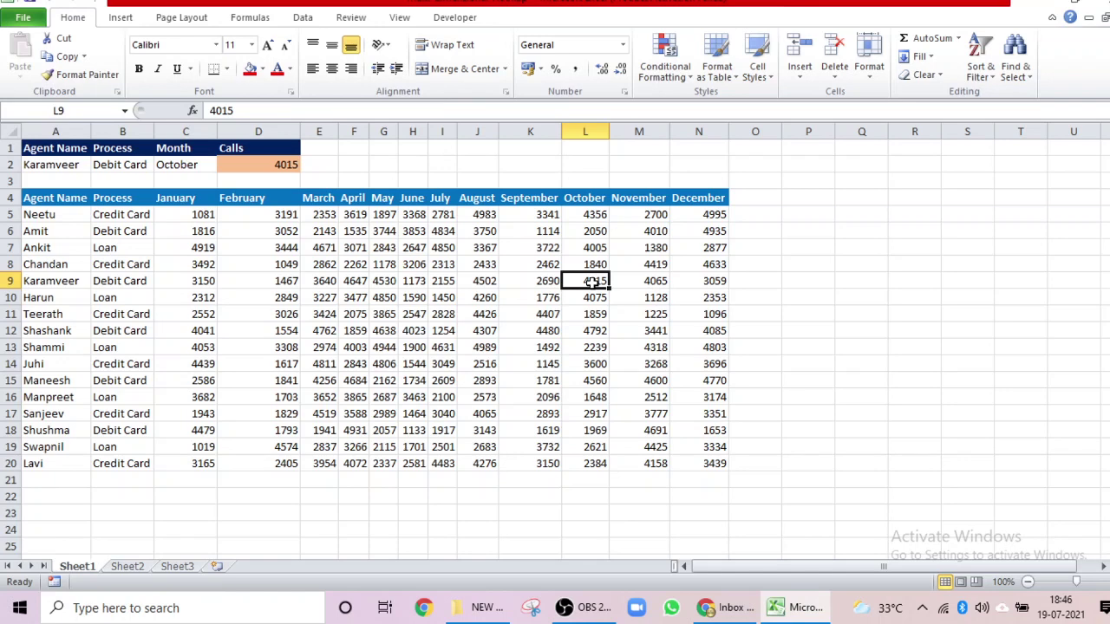
Fill the October figures L5:L20 with yellow
left_click(581, 212)
key("ctrl+shift+Down")
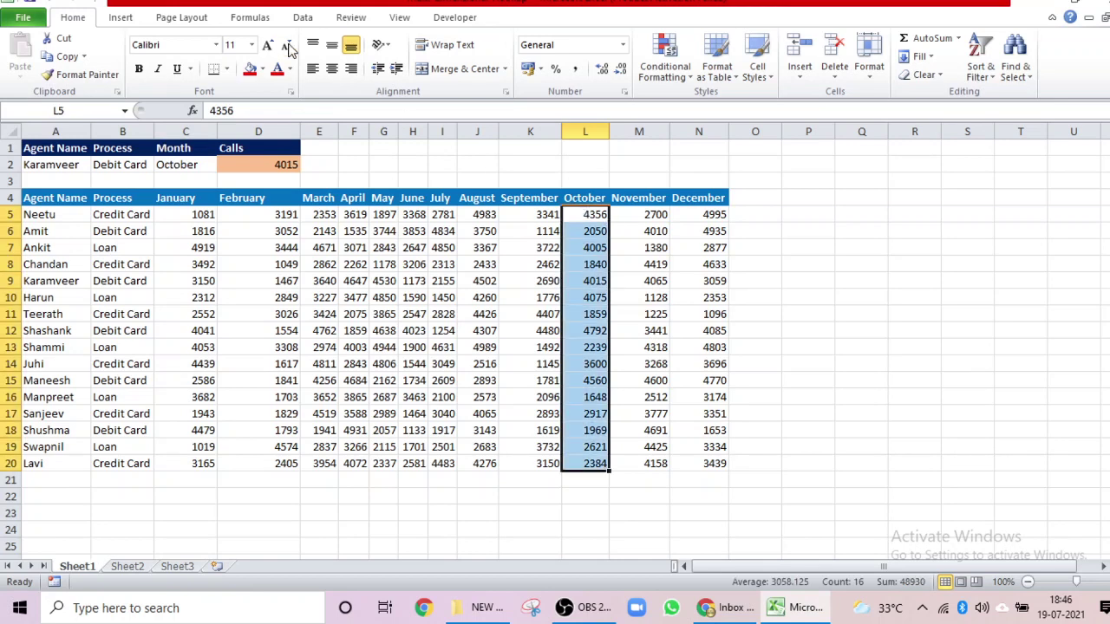
left_click(261, 68)
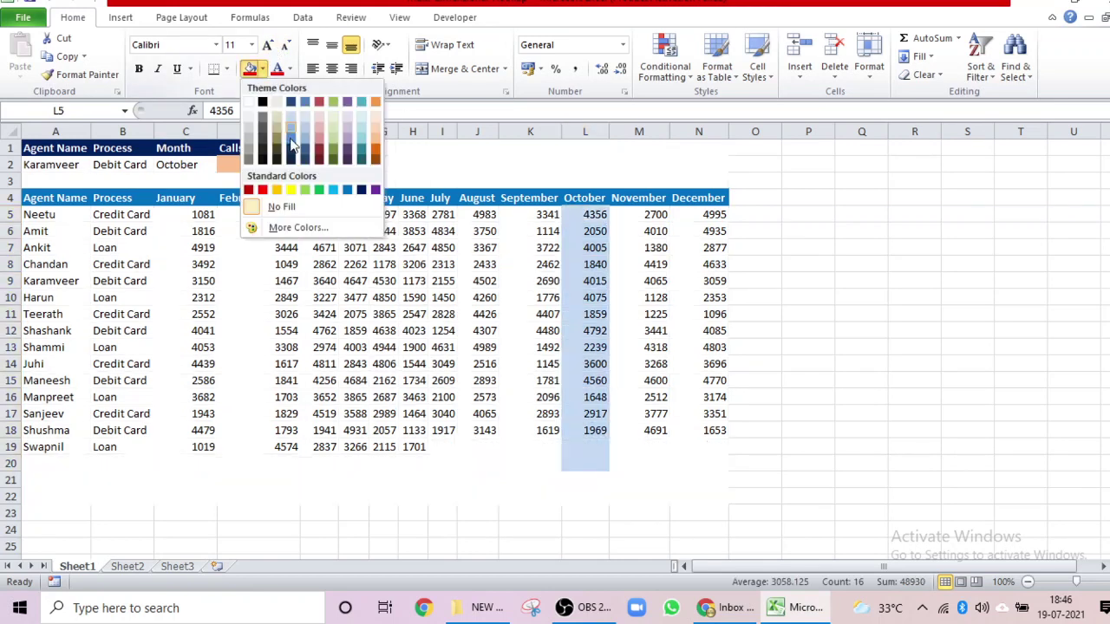
left_click(291, 190)
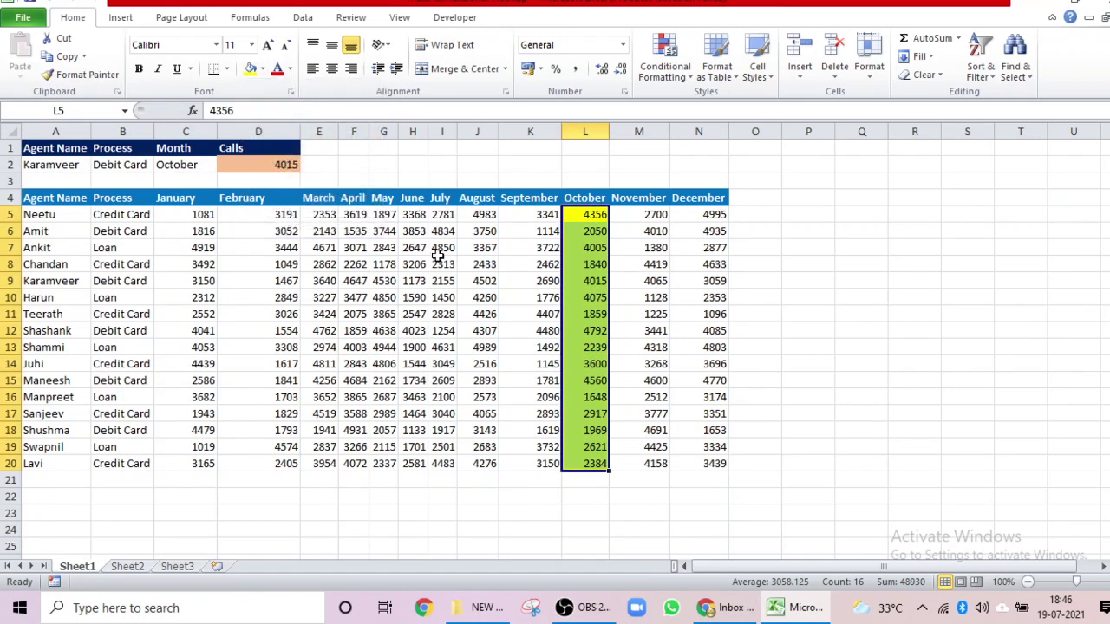
Fill the chosen agent's data row A9:N9 with dark orange
left_click(65, 277)
key("ctrl+shift+Right")
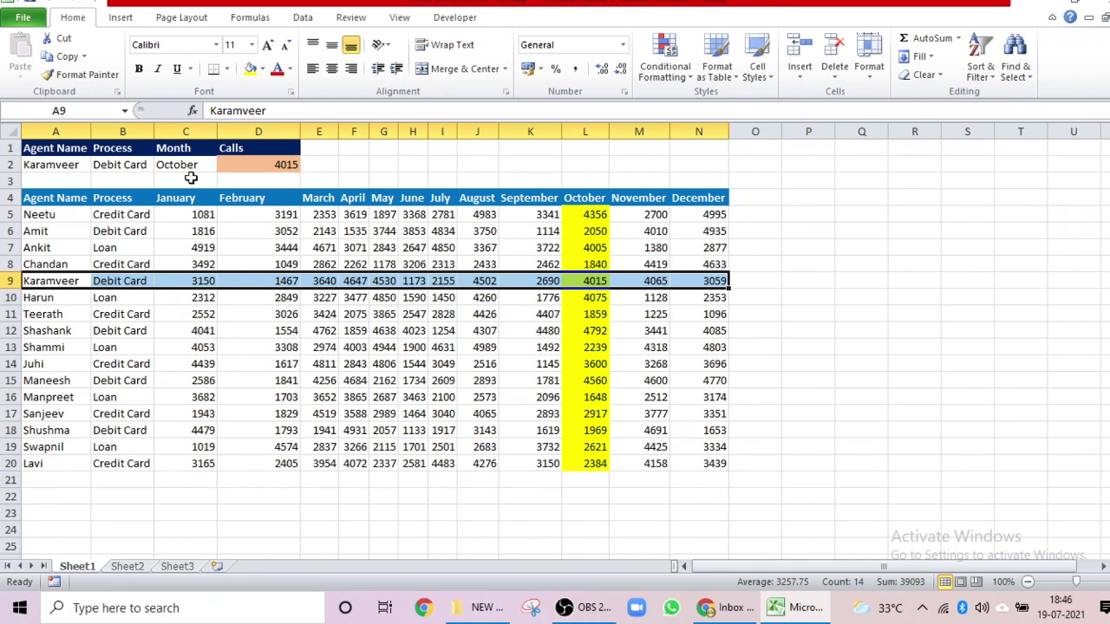
left_click(262, 69)
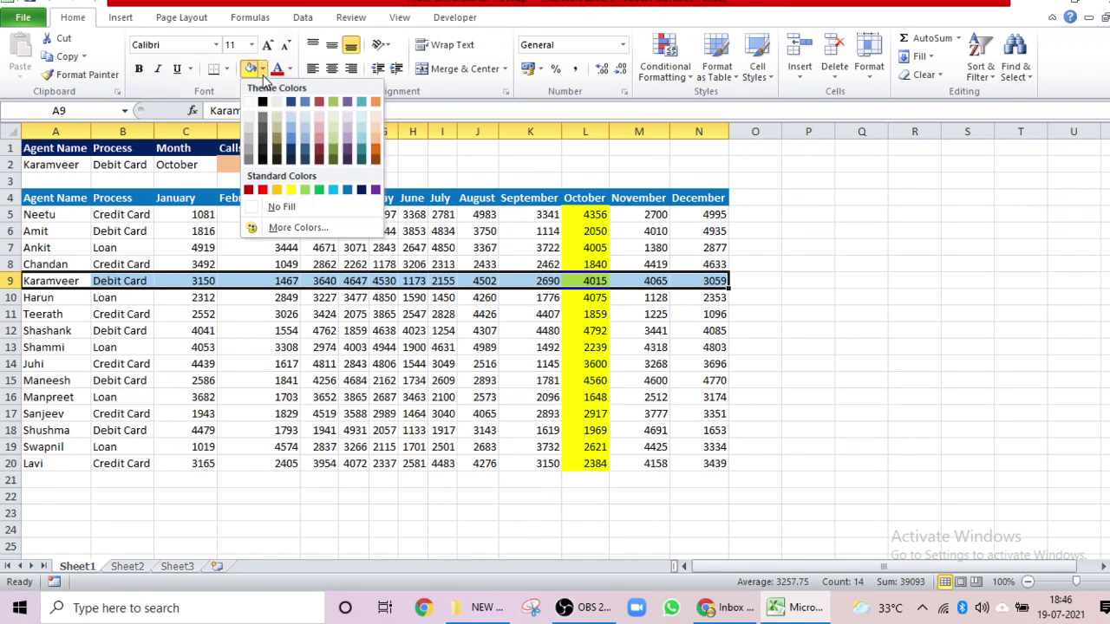
left_click(377, 154)
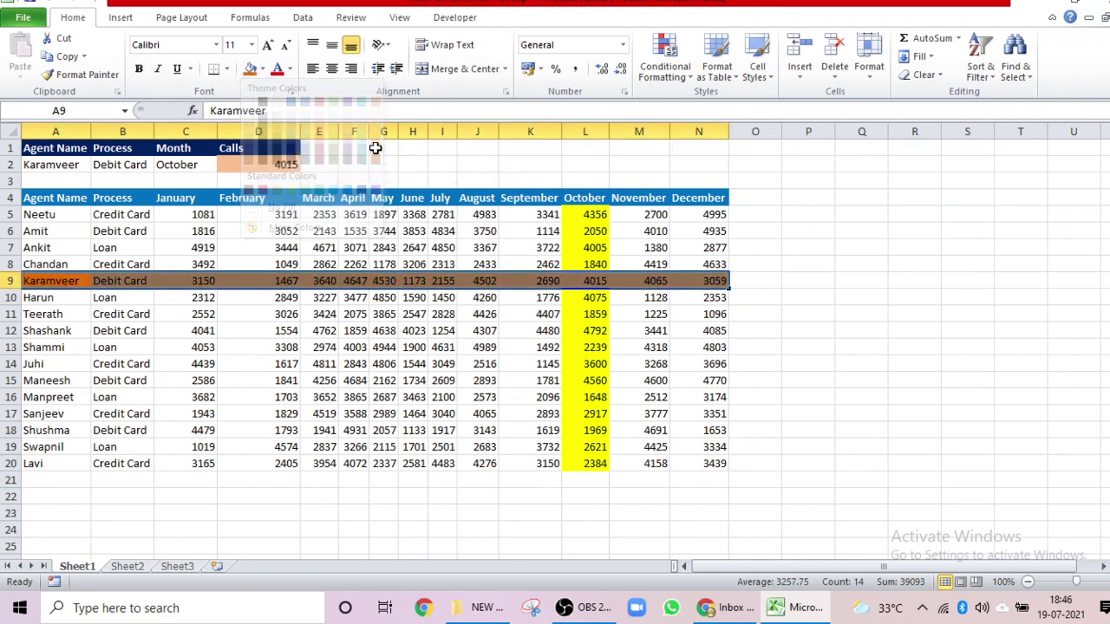
Fill the chosen agent's October figure in L9 with red
left_click(581, 281)
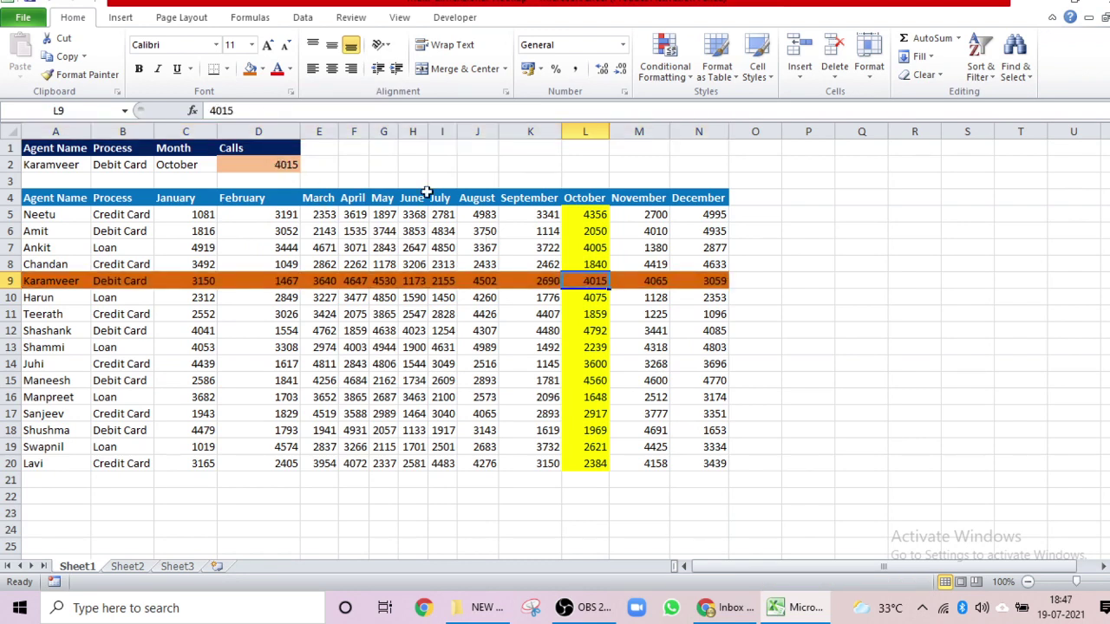
left_click(262, 68)
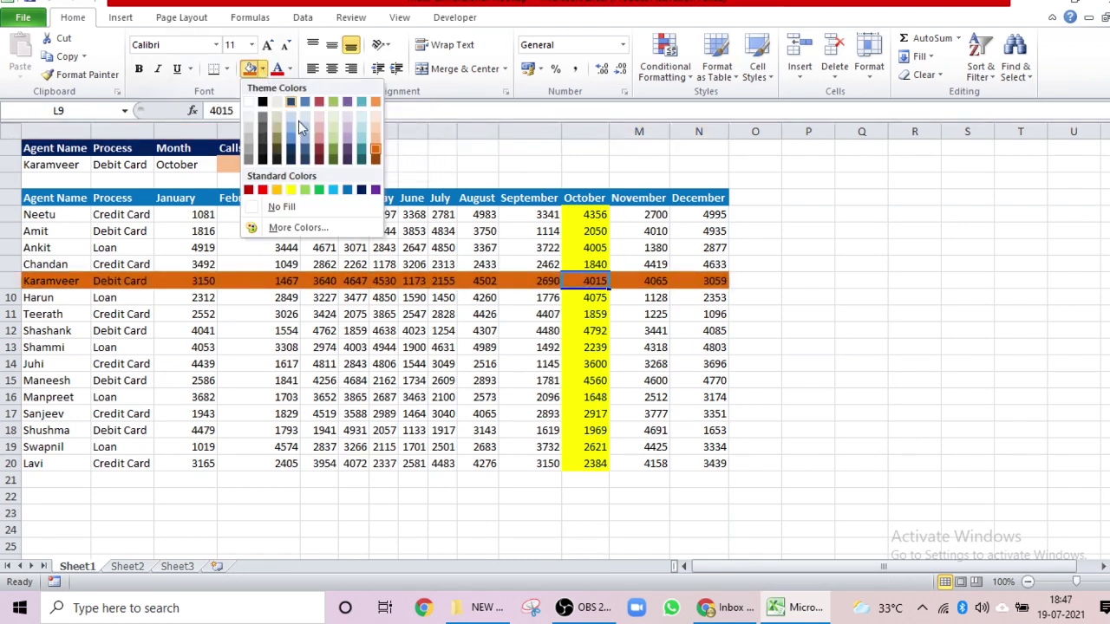
left_click(262, 190)
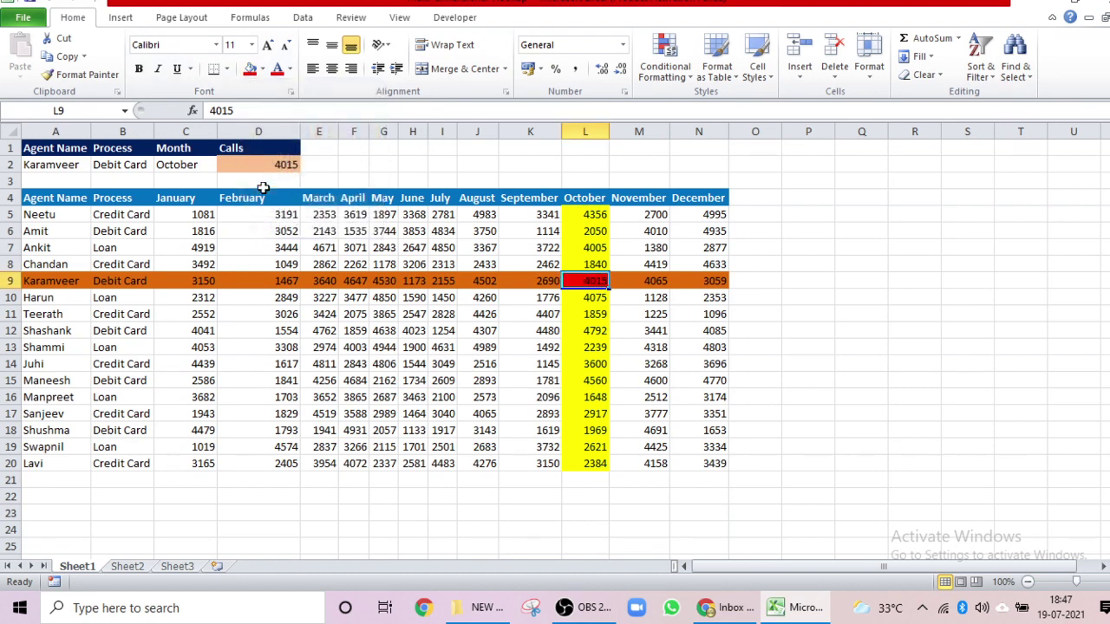
left_click(767, 283)
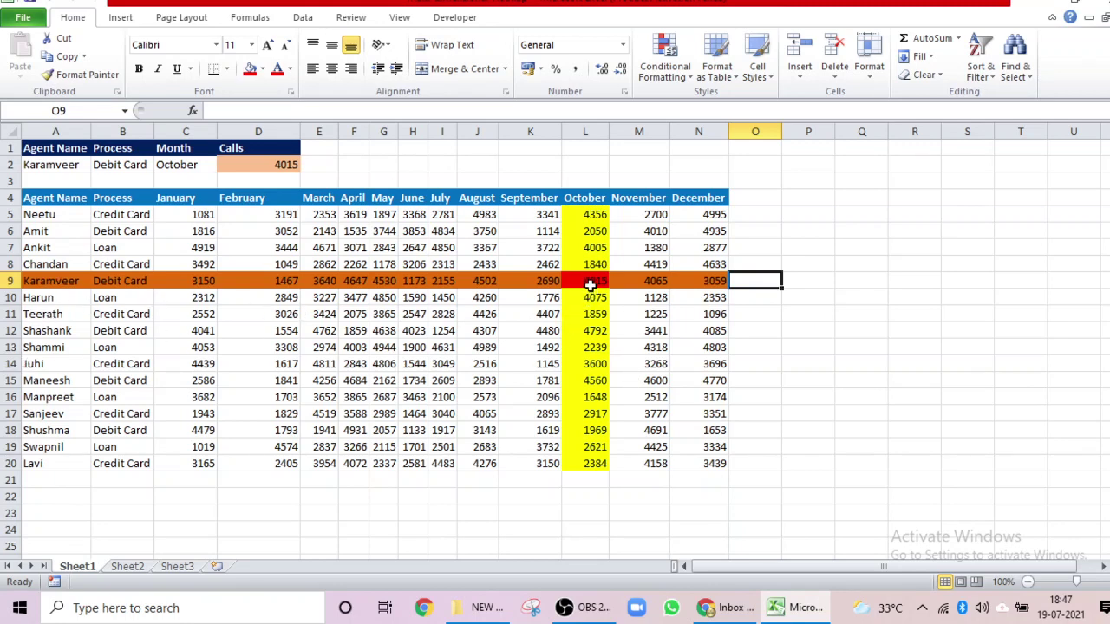
left_click(830, 346)
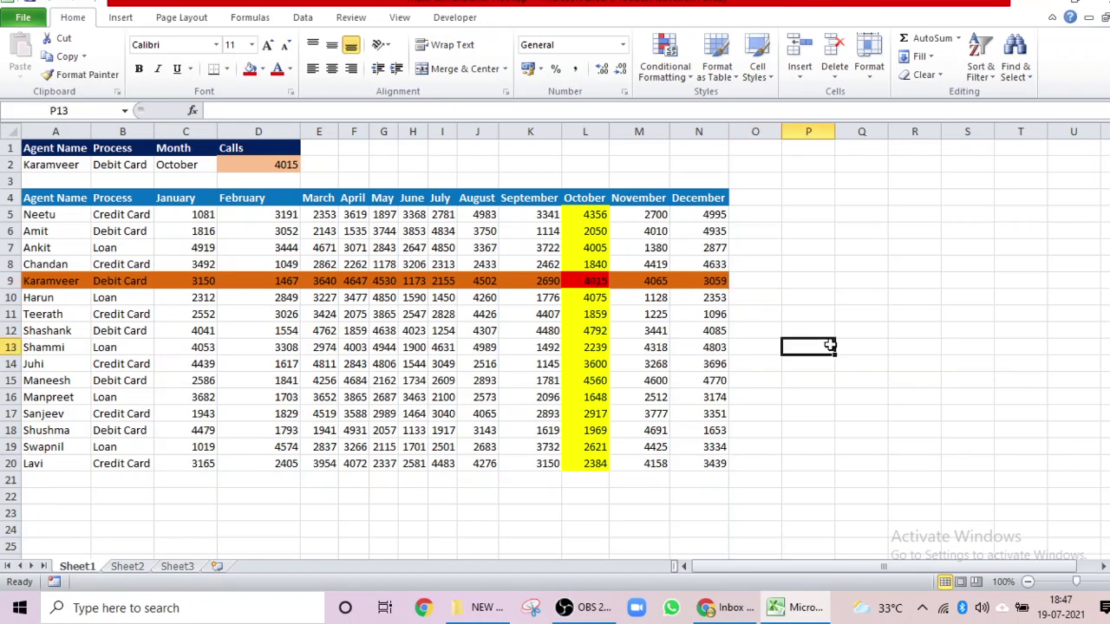
Undo the manual red, dark orange and yellow fills in the data table
key("ctrl+z")
key("ctrl+z")
key("ctrl+z")
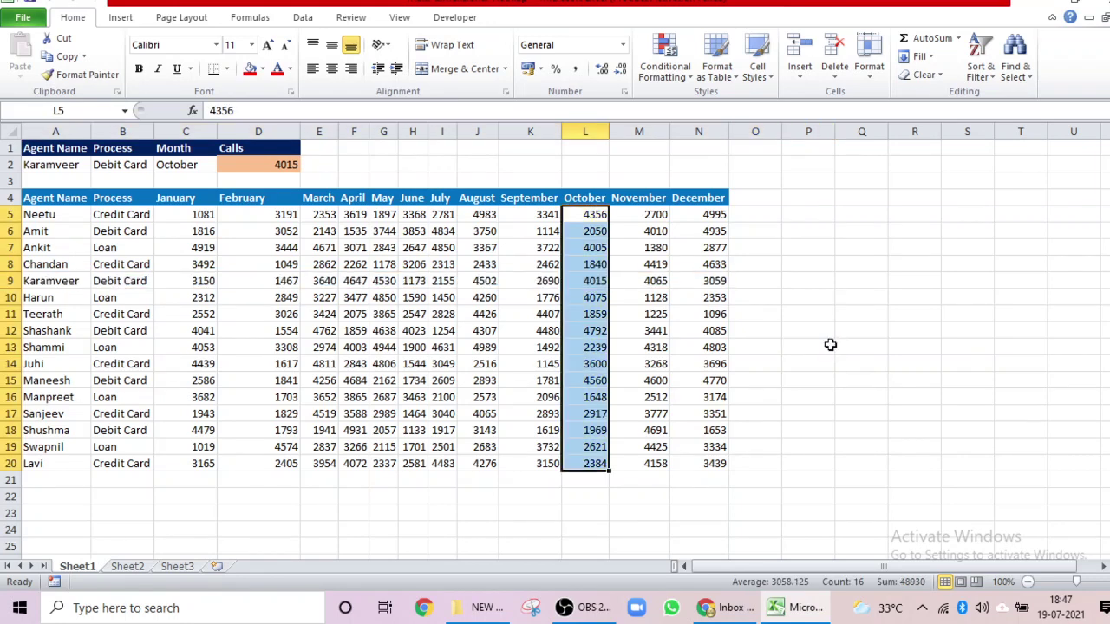
left_click(763, 311)
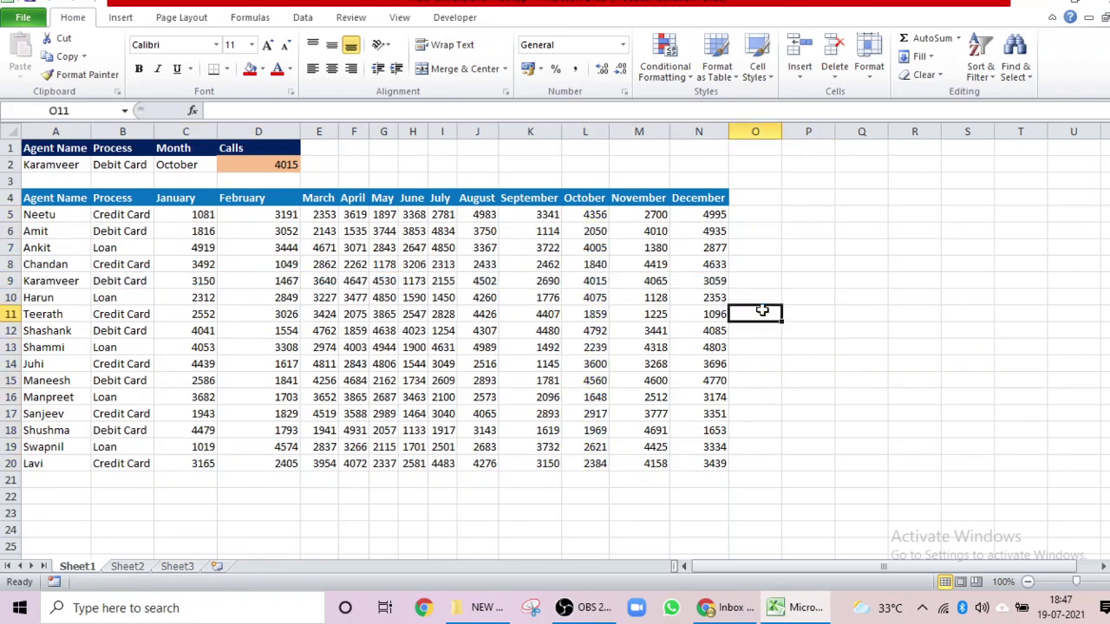
Create a new conditional formatting rule for A5:N20 that uses a formula to determine which cells to format
left_click(58, 214)
key("ctrl+shift+Right")
key("ctrl+shift+Down")
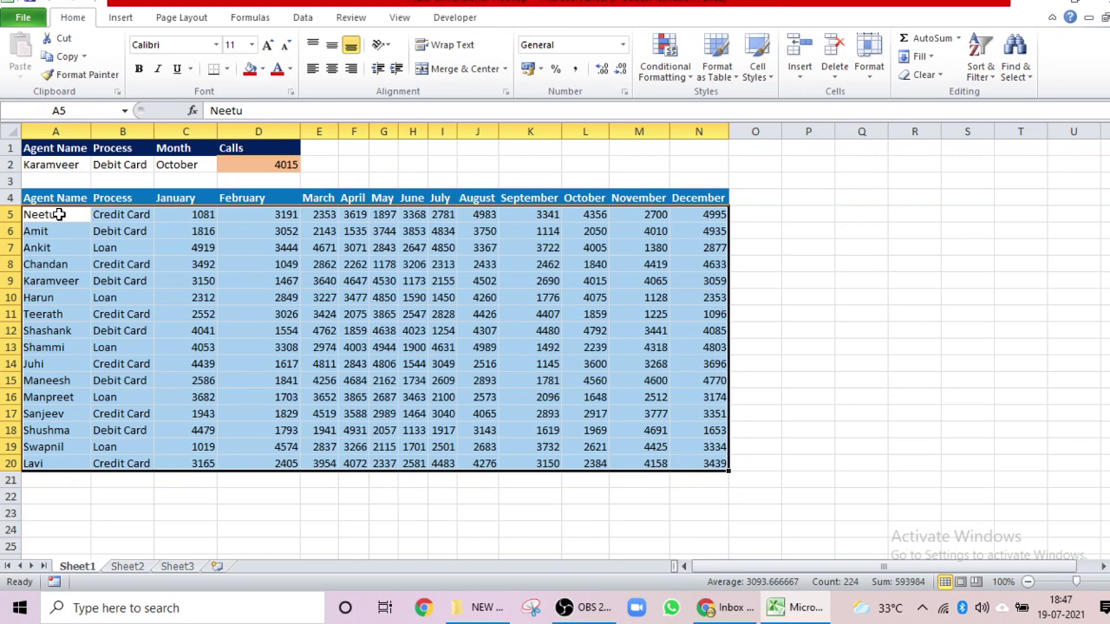
left_click(661, 72)
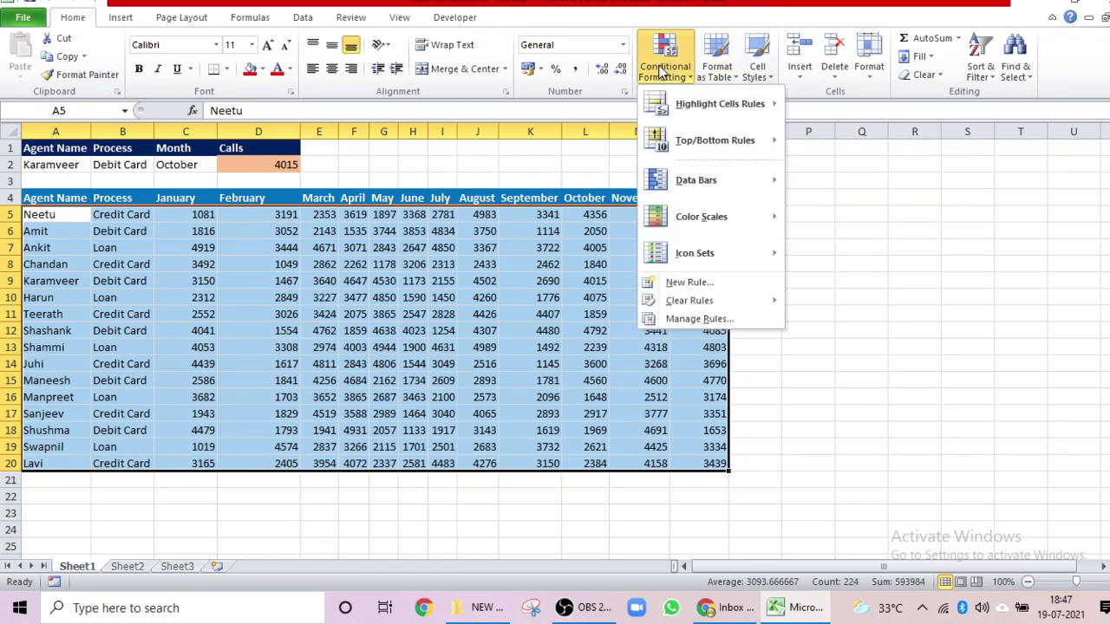
left_click(683, 321)
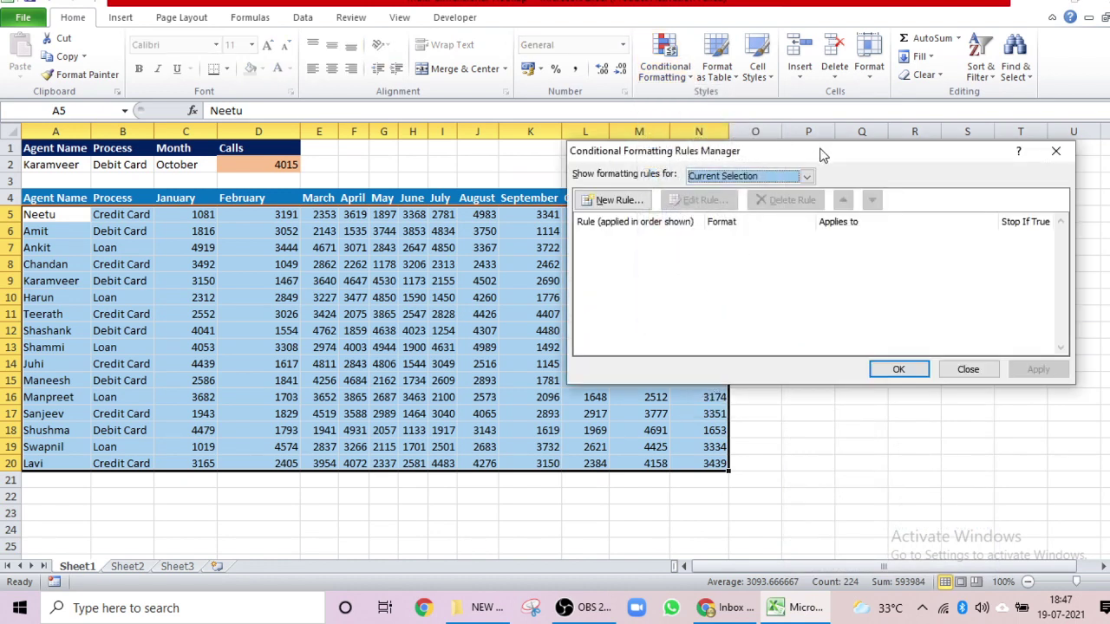
left_click_drag(823, 155, 811, 302)
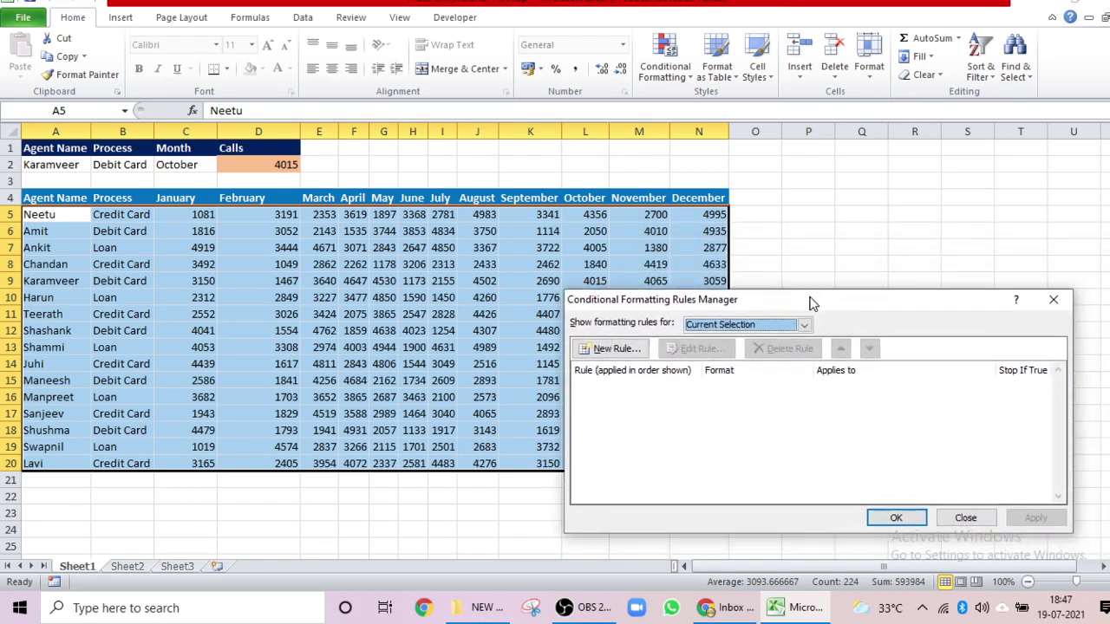
left_click(628, 348)
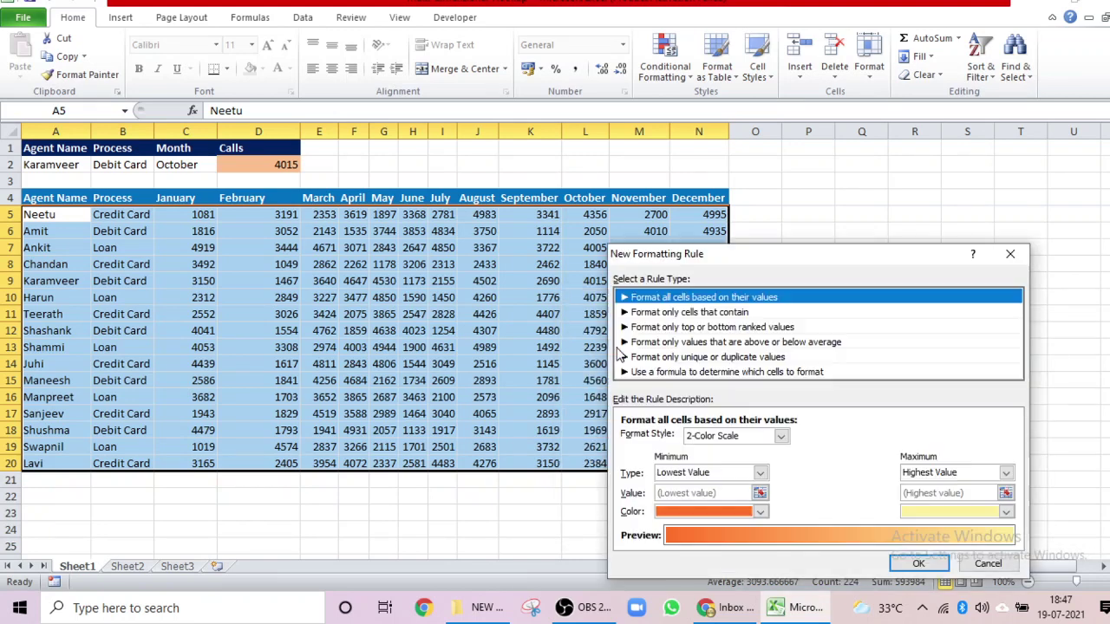
left_click(678, 372)
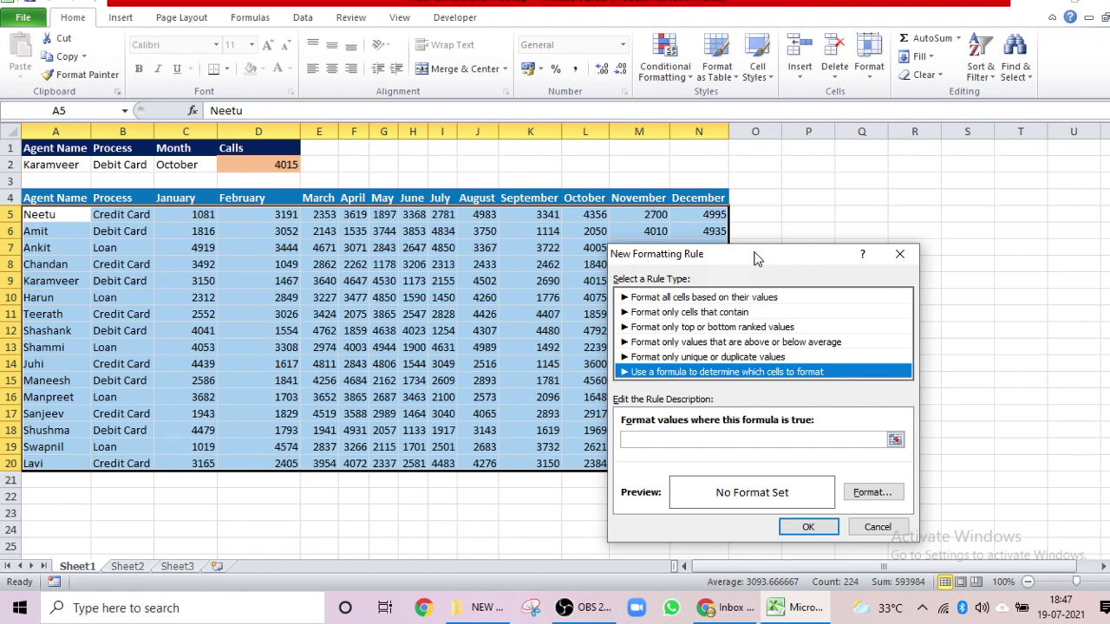
left_click_drag(755, 257, 907, 194)
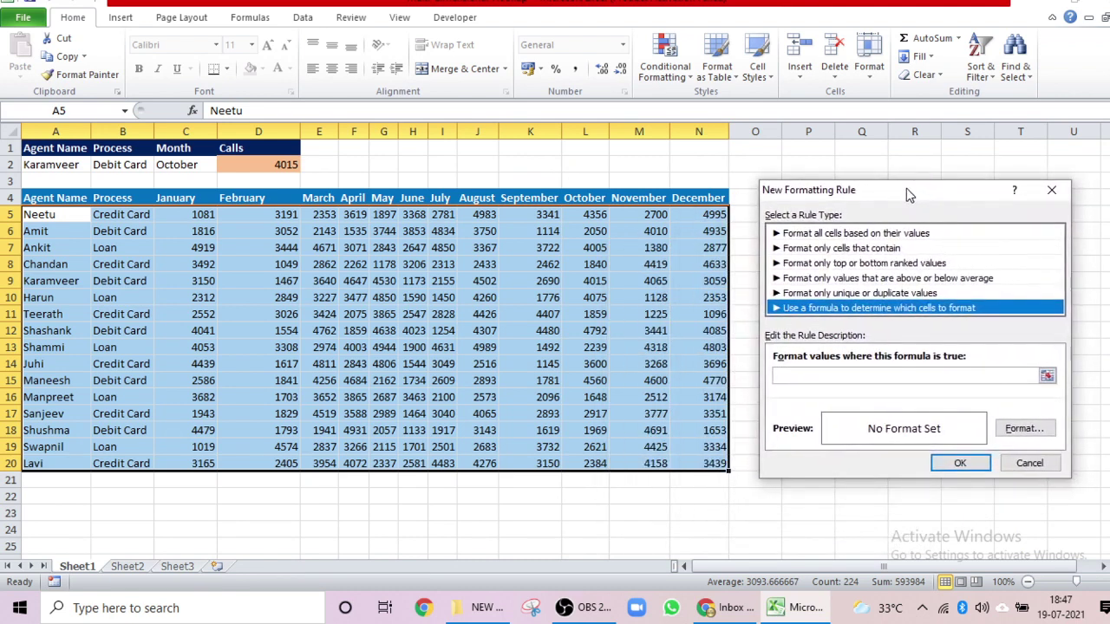
Begin the rule's formula with the header reference =A$4, keeping only the row absolute
left_click(784, 376)
type("=")
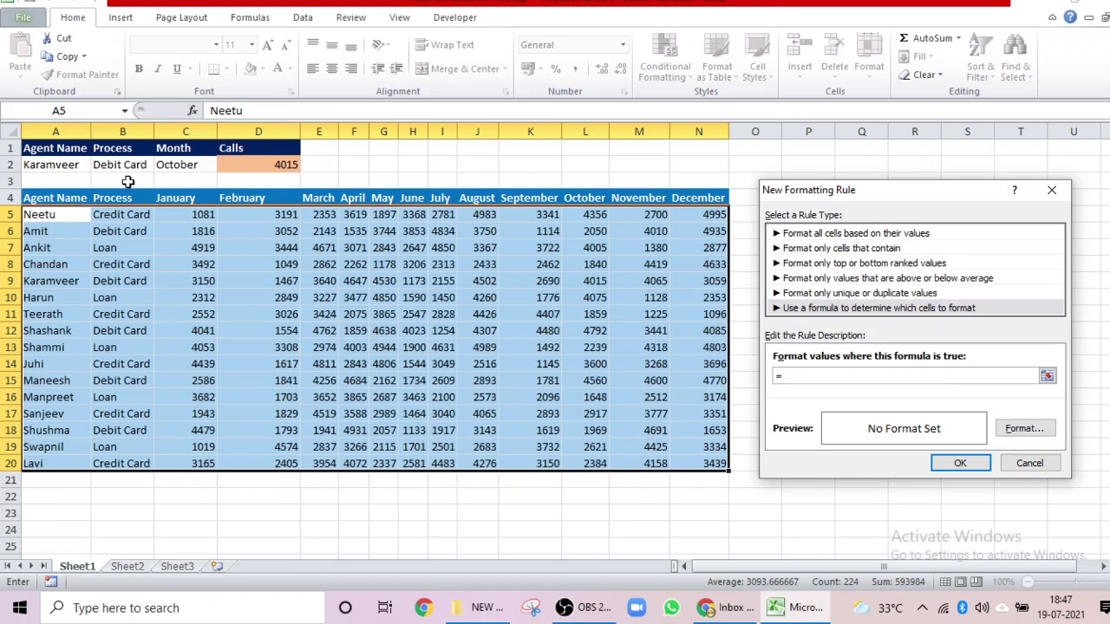
left_click(55, 200)
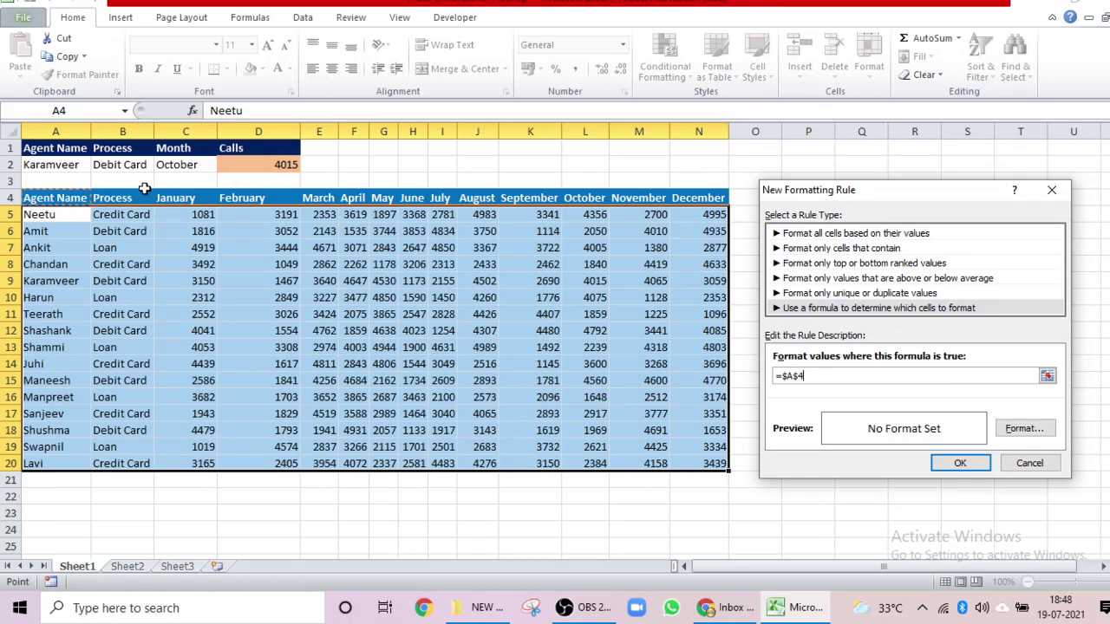
left_click(786, 375)
key("BackSpace")
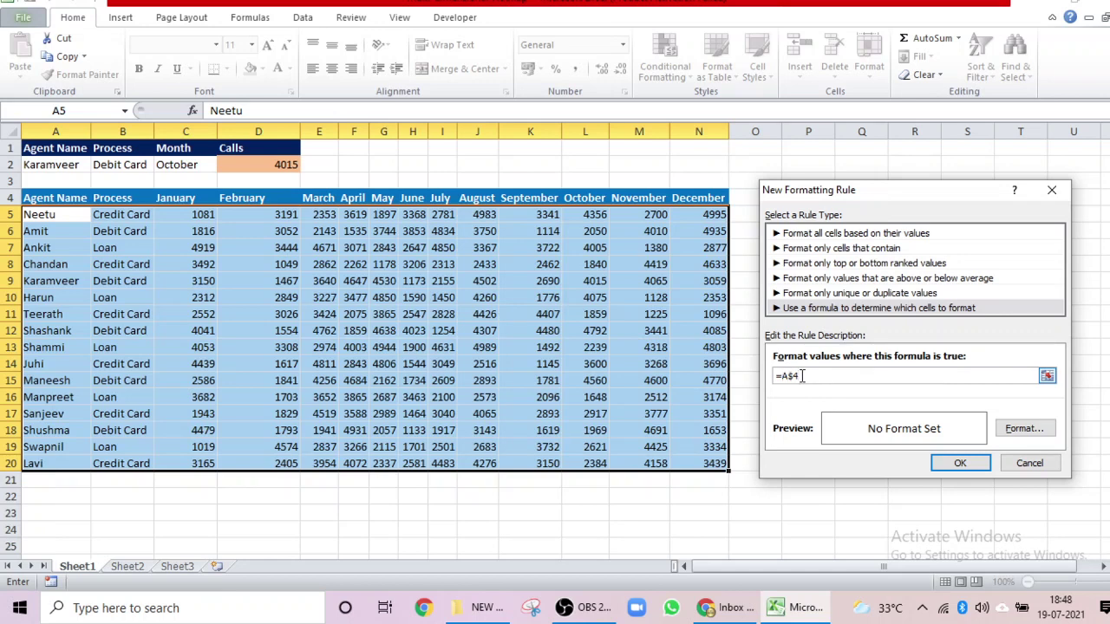
Complete the rule's formula as =A$4=HLOOKUP($C$2,$C$4:$N$4,1,0) to match the chosen month's column
type("=hlookup(")
left_click(178, 164)
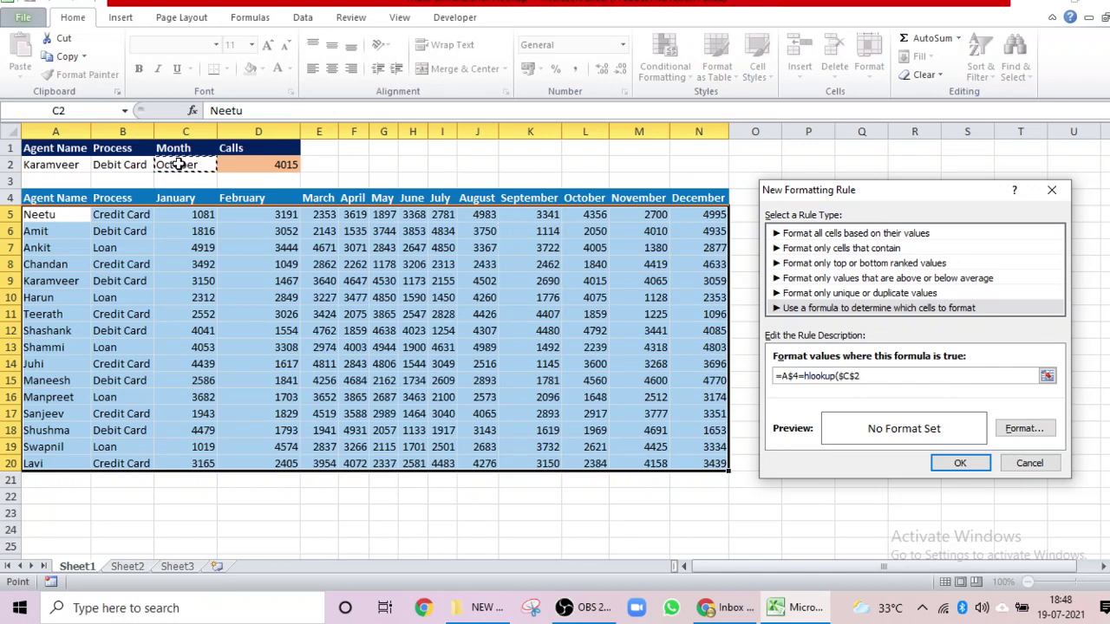
type(",")
left_click(185, 198)
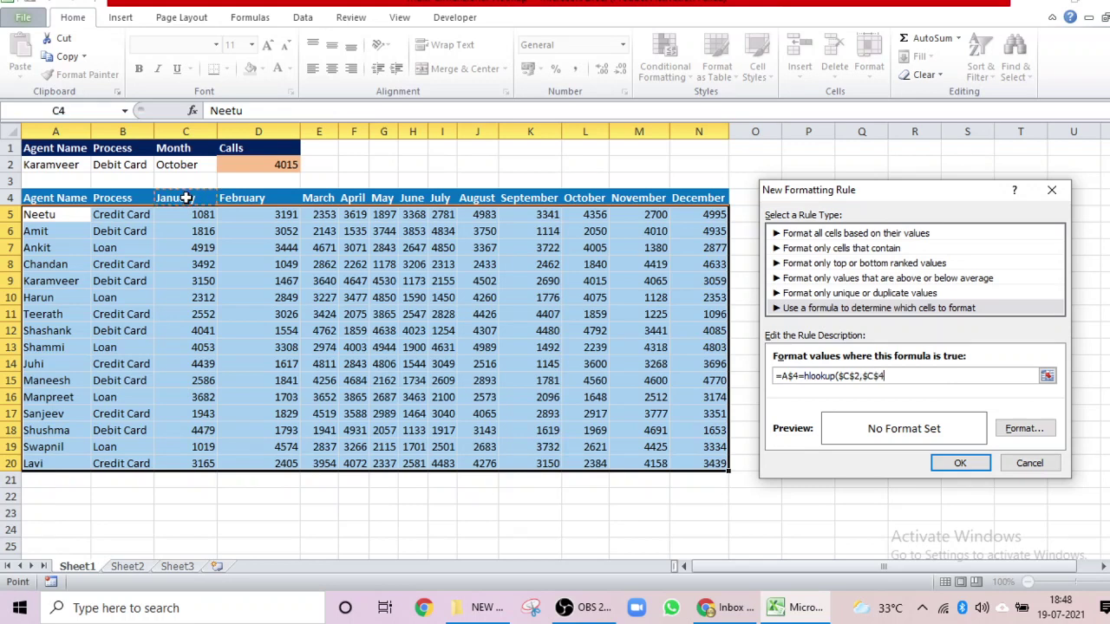
key("ctrl+shift+Right")
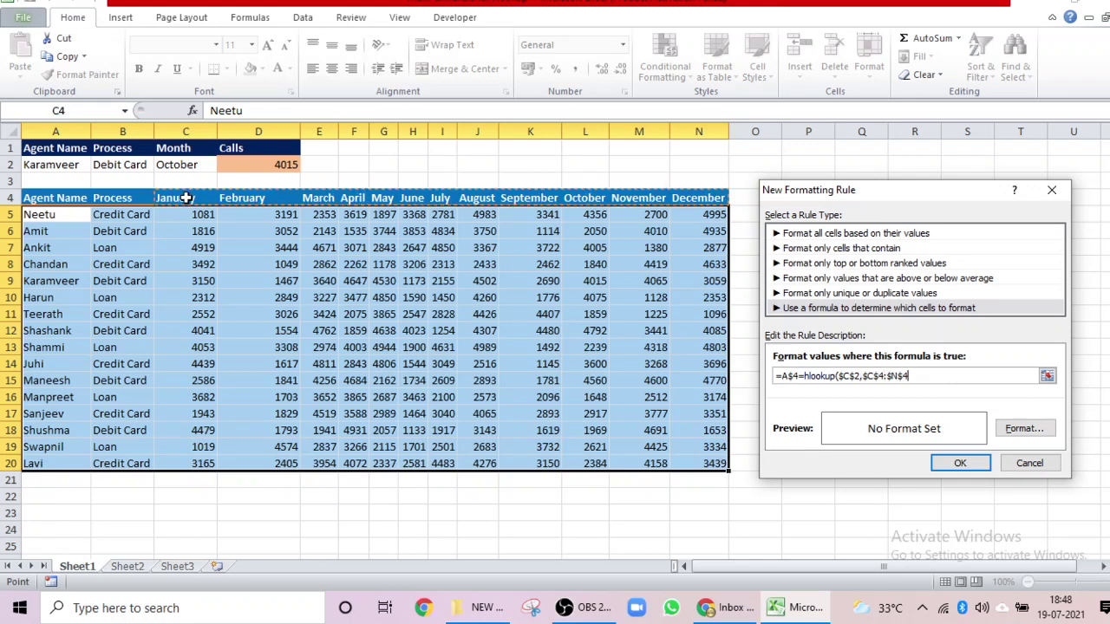
type(", 1")
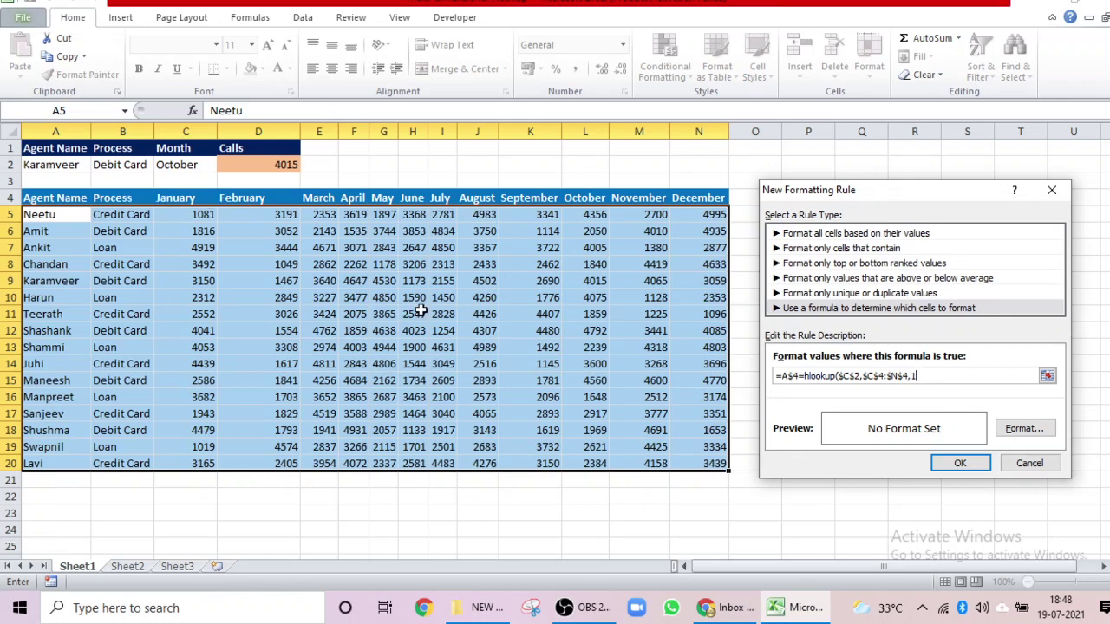
type(",0)")
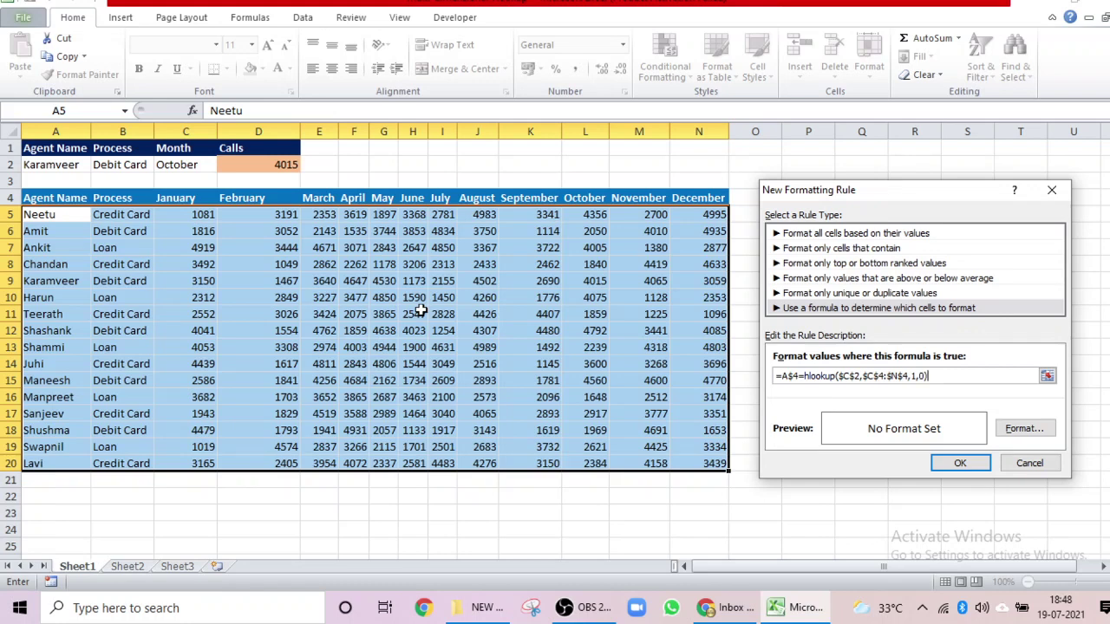
Give the month column rule a yellow fill and apply it to the data table
left_click(1015, 434)
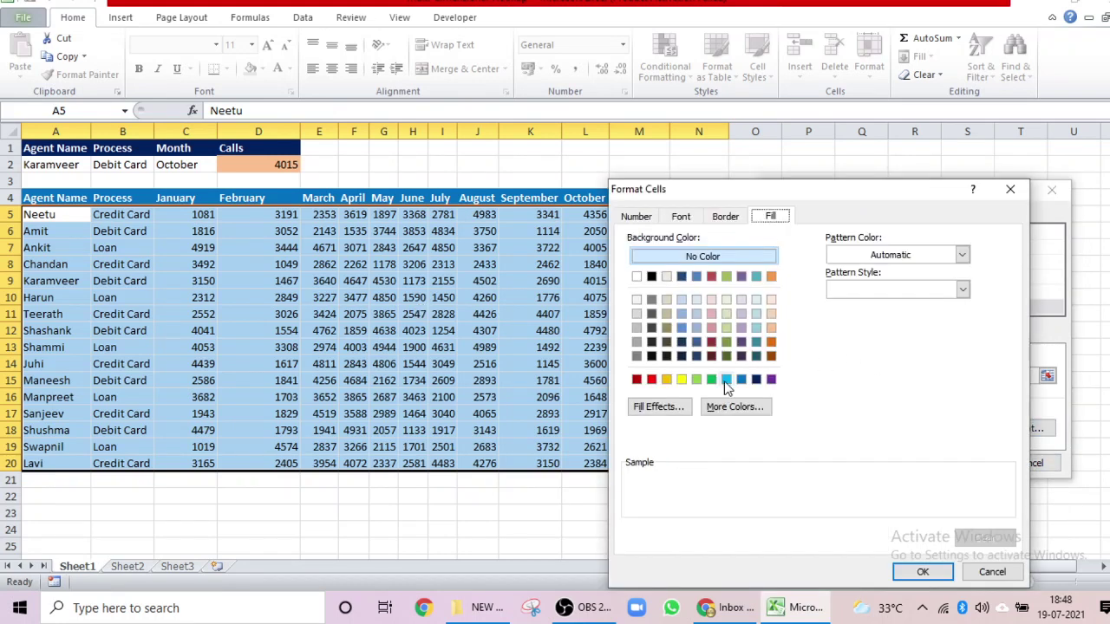
left_click(682, 381)
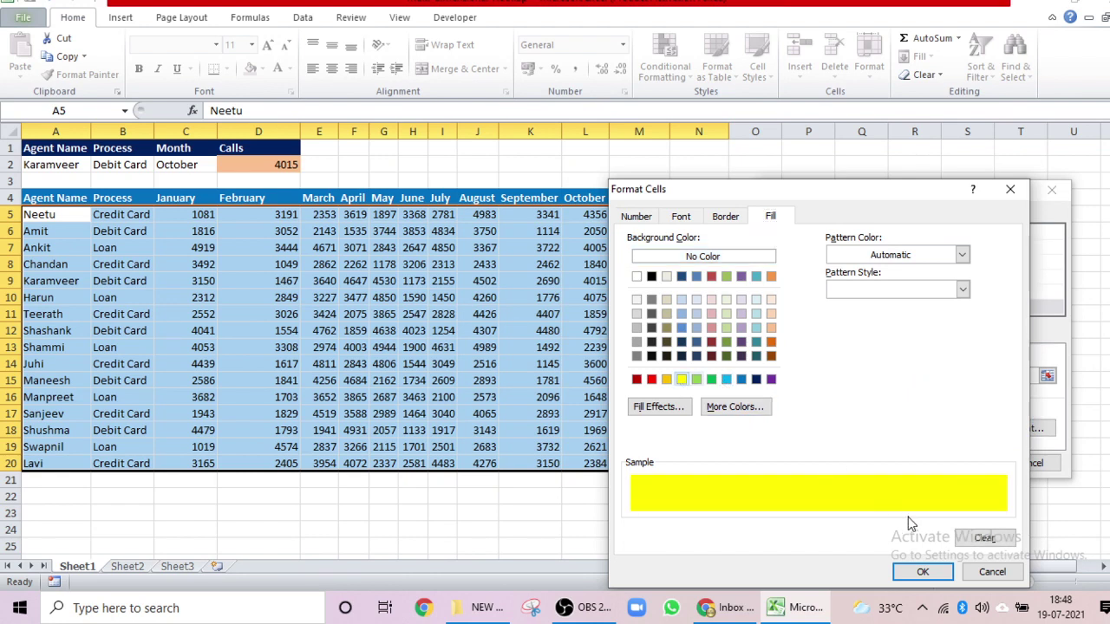
left_click(923, 571)
left_click(960, 463)
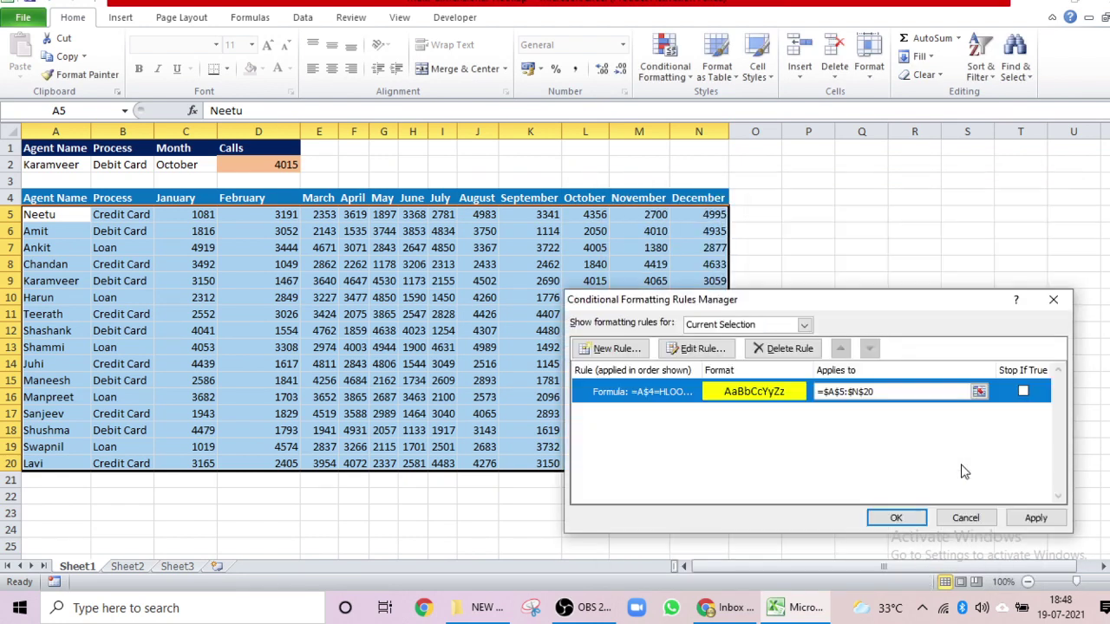
left_click(1021, 518)
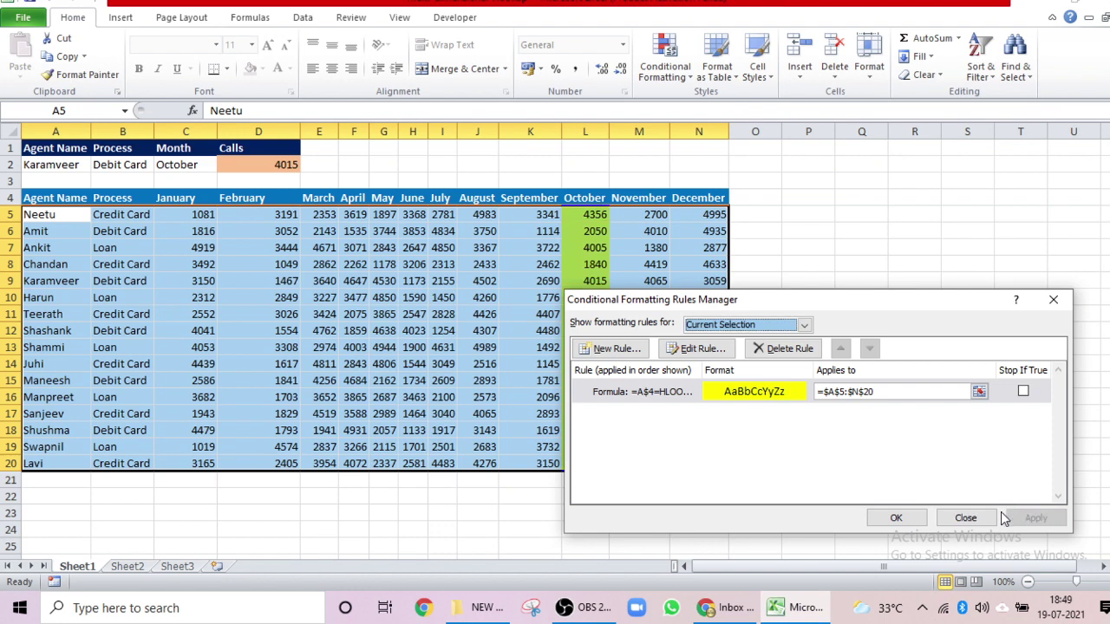
left_click(897, 519)
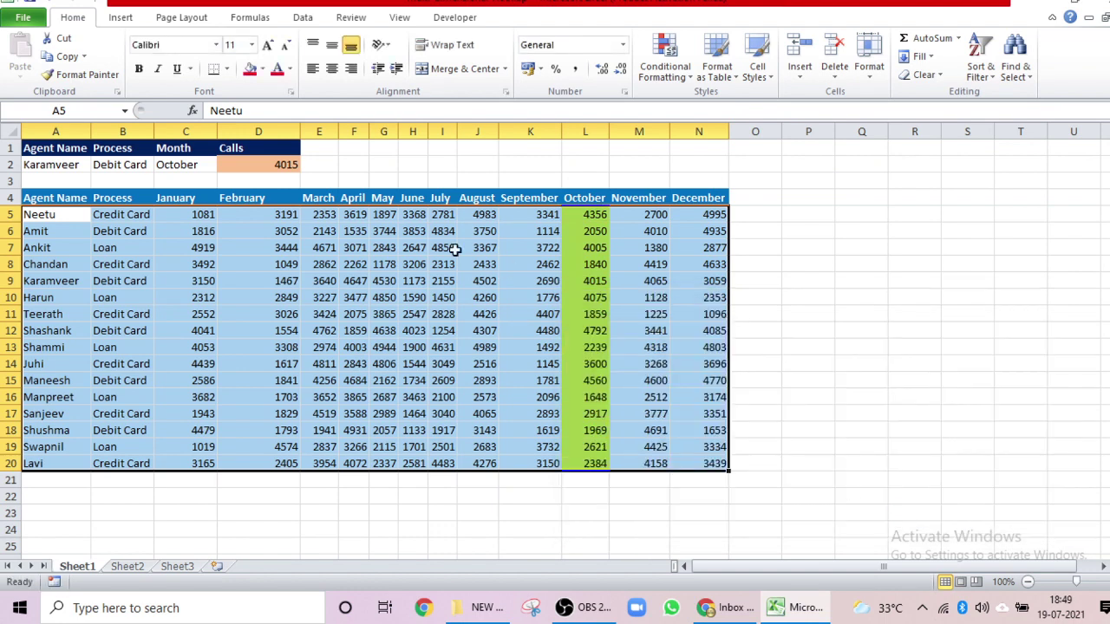
Change the Month in C2 to May to test the column highlighting
left_click(392, 234)
left_click(184, 165)
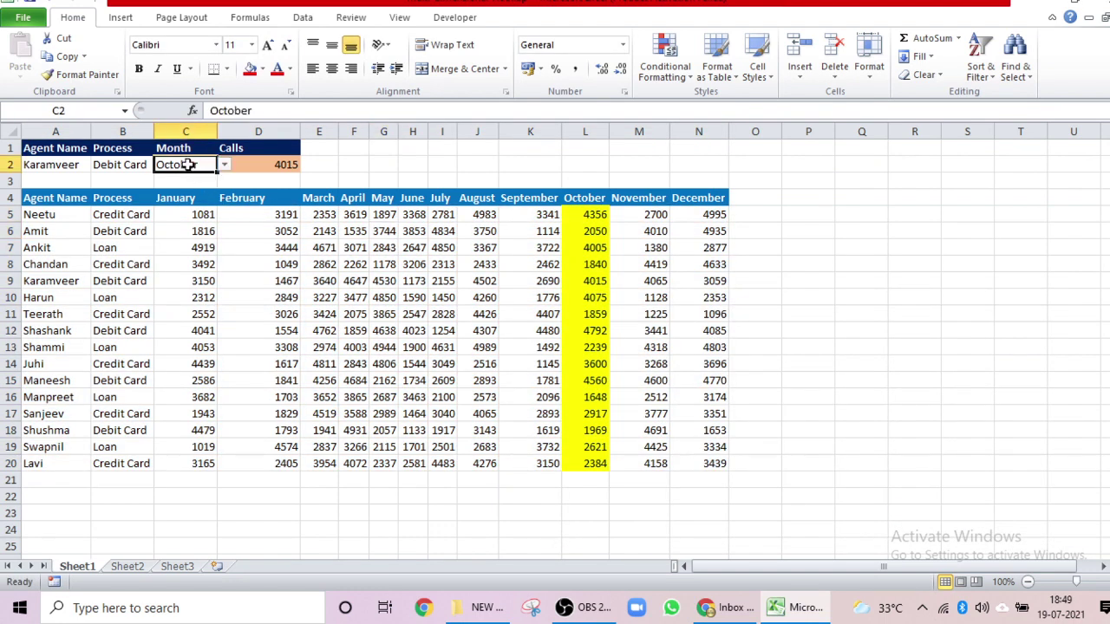
left_click(223, 170)
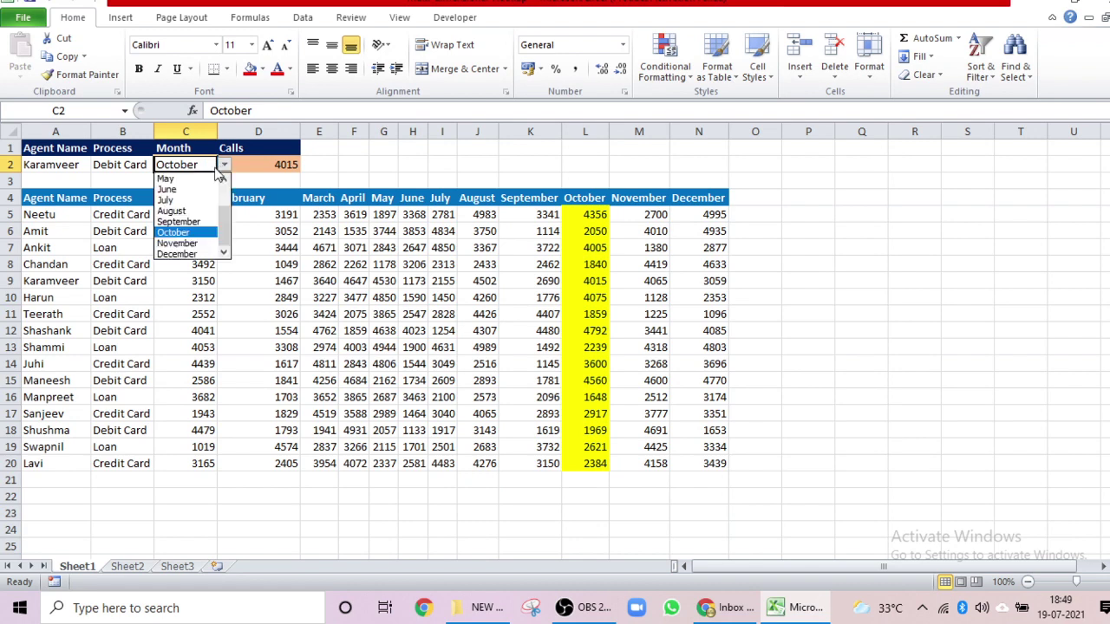
left_click(192, 177)
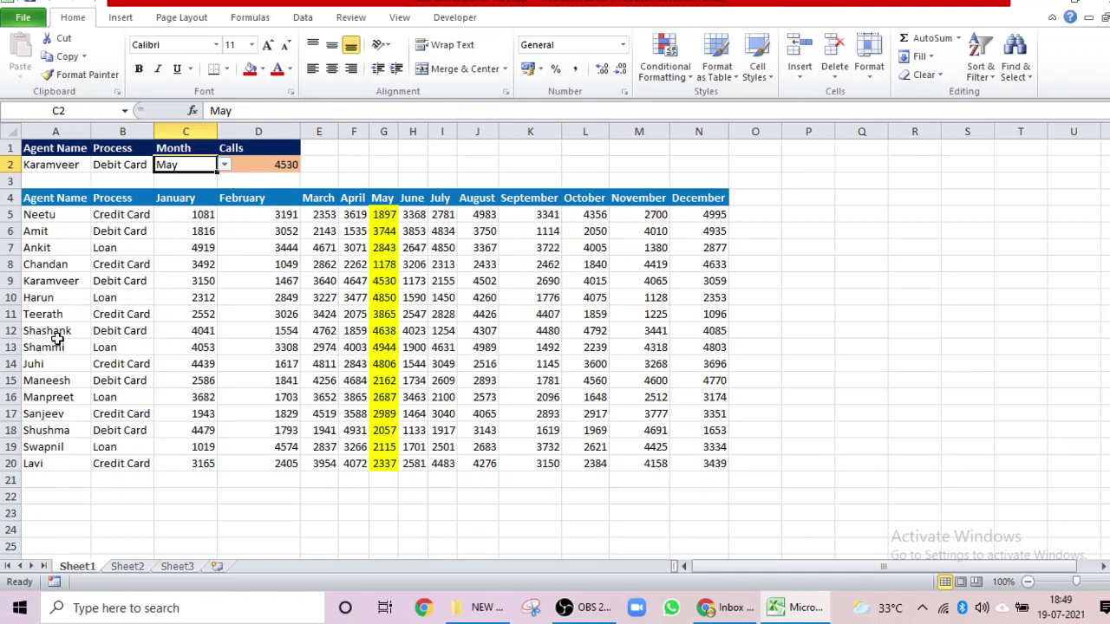
Examine the chosen agent's data row across A9:N9 as the range for row highlighting
left_click(45, 283)
key("shift+Right")
key("shift+Right")
key("shift+Right")
key("shift+Right")
key("shift+Right")
key("shift+Right")
key("shift+Right")
key("shift+Right")
key("shift+Right")
key("shift+Right")
key("shift+Right")
key("shift+Right")
key("shift+Right")
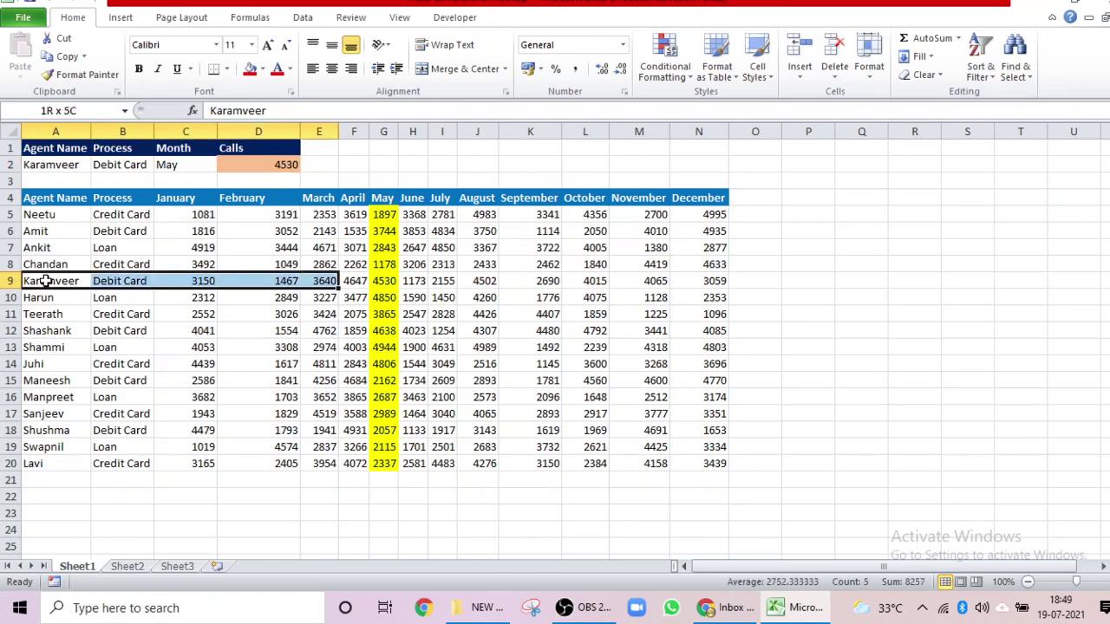
key("shift+Right")
key("shift+Right")
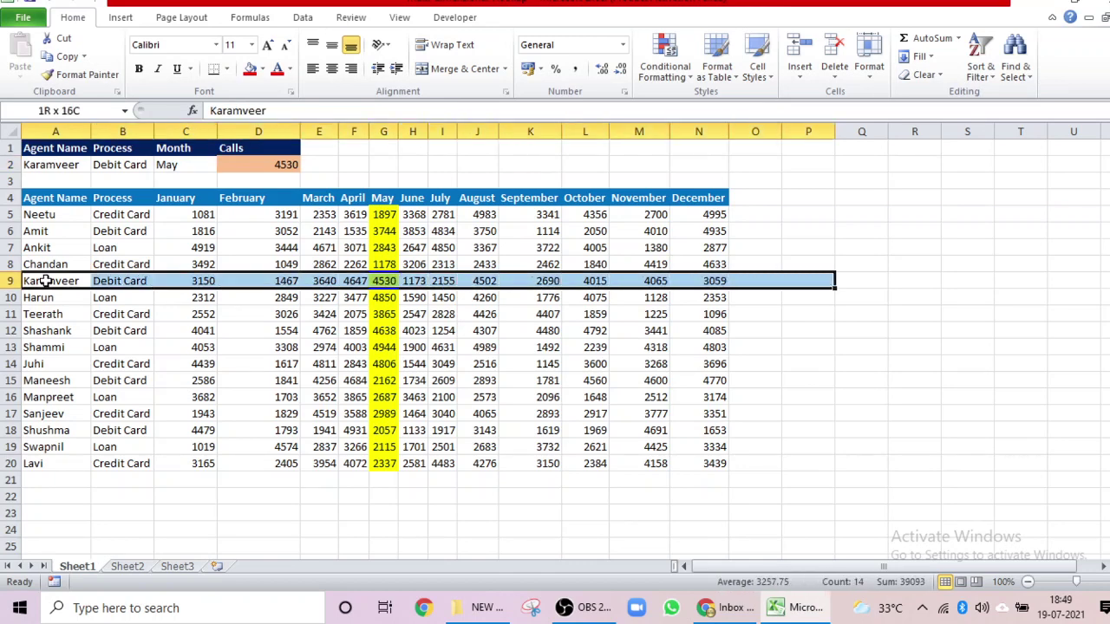
key("shift+Left")
key("shift+Left")
key("shift+Left")
key("shift+Right")
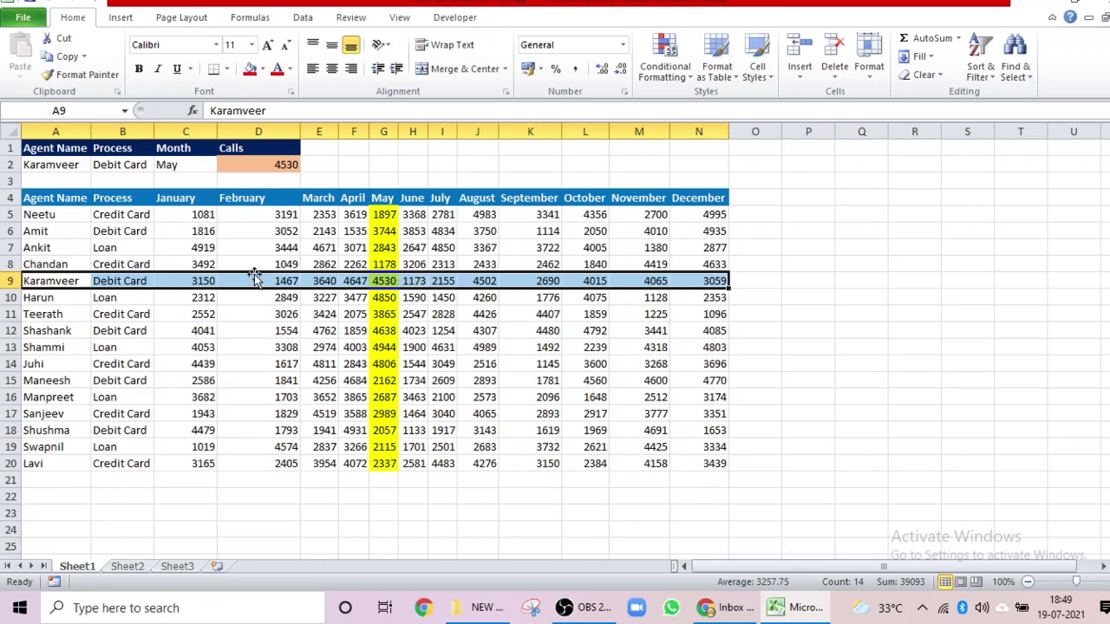
Compare the table range with and without its header row, and check the month header against its highlighted column
left_click(156, 247)
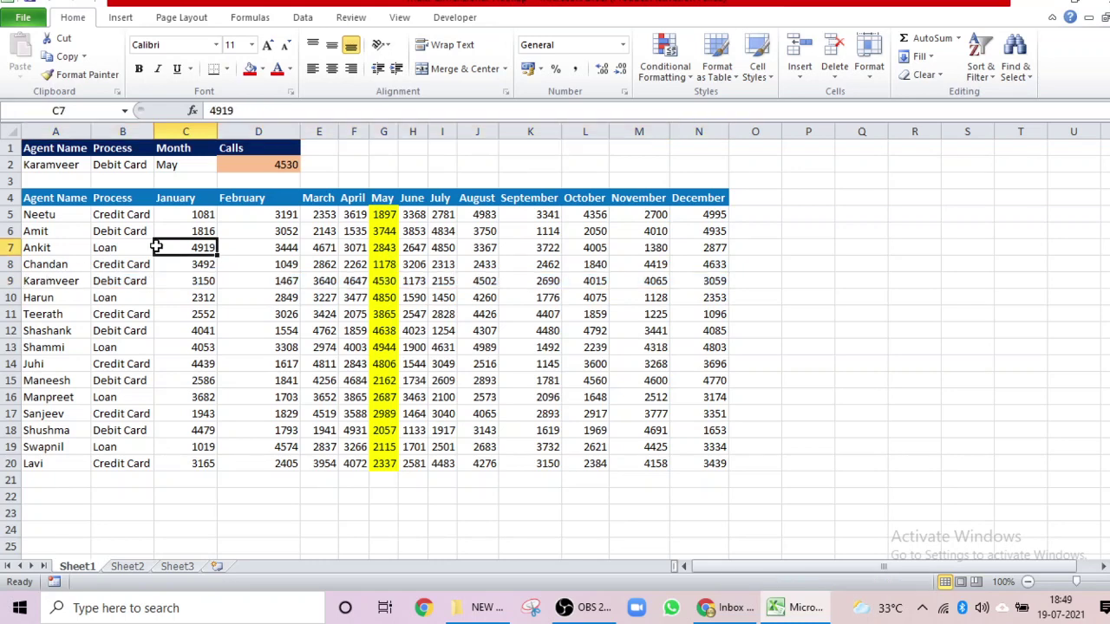
left_click(50, 211)
key("Up")
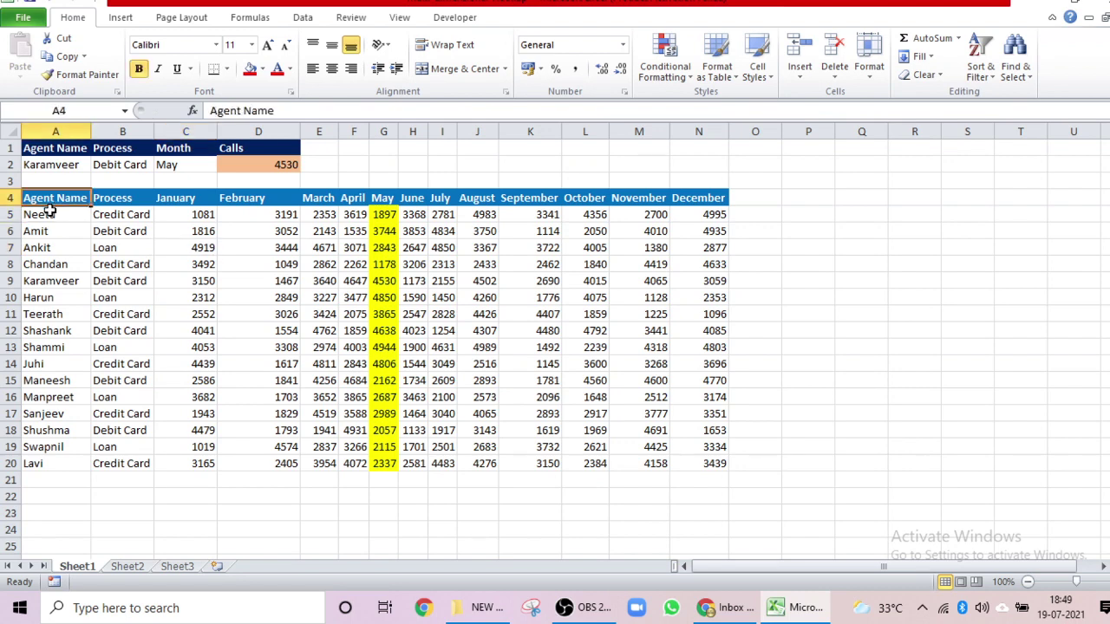
key("ctrl+shift+Right")
key("ctrl+shift+Down")
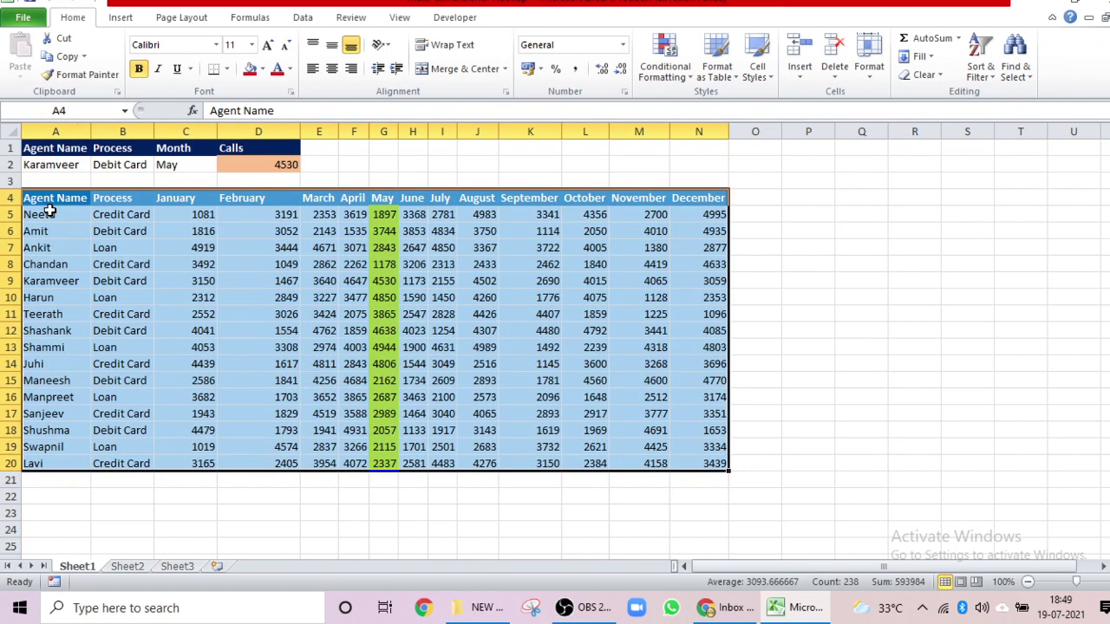
left_click(51, 212)
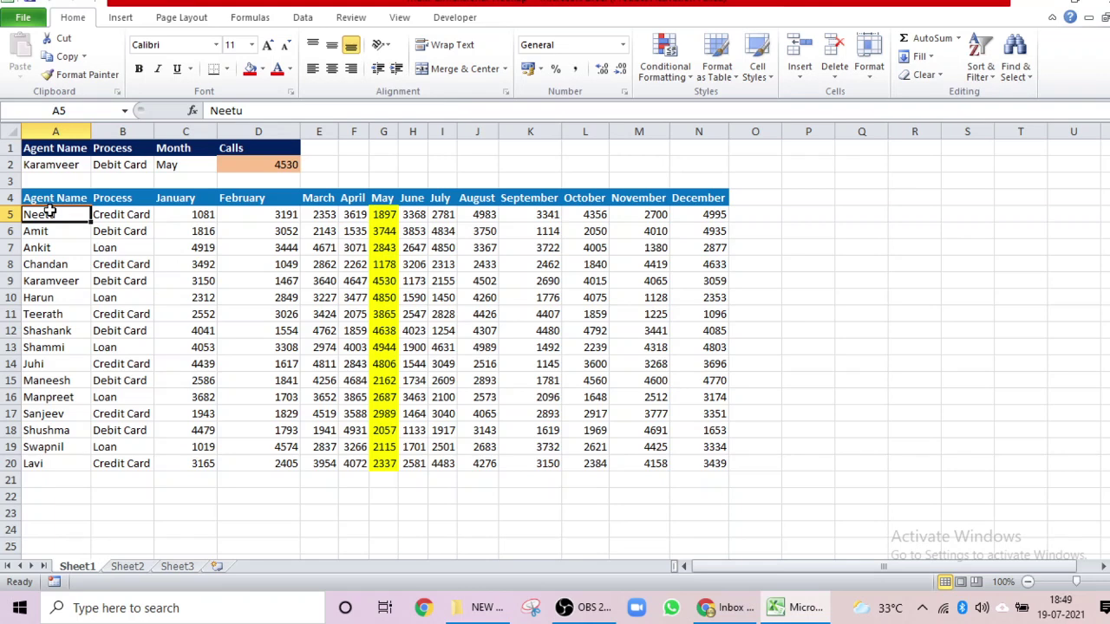
key("ctrl+shift+Right")
key("ctrl+shift+Down")
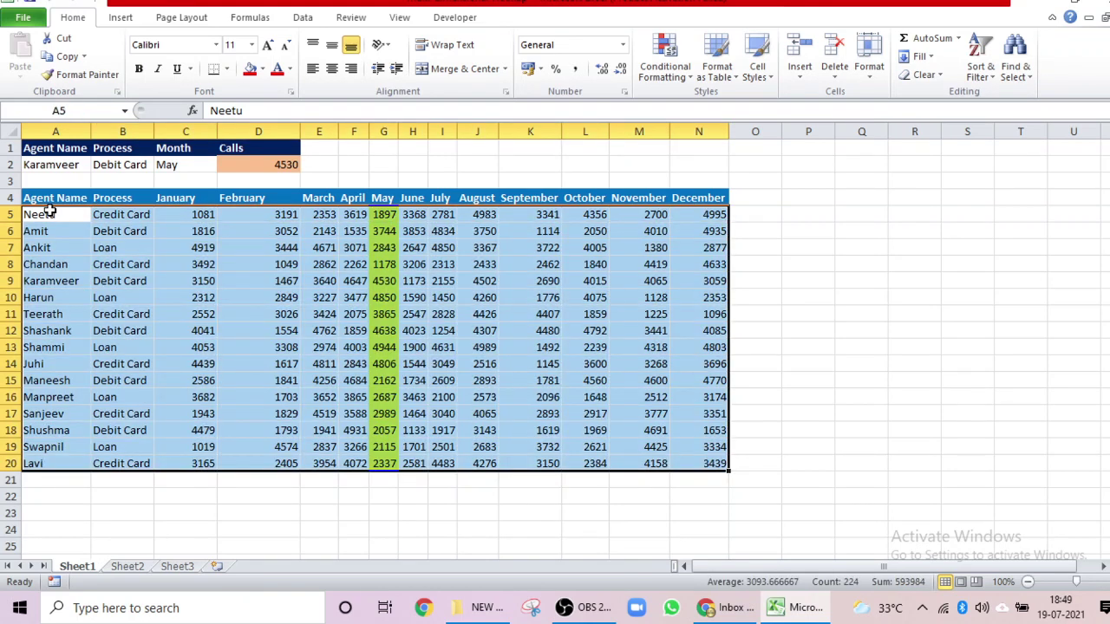
left_click(383, 212)
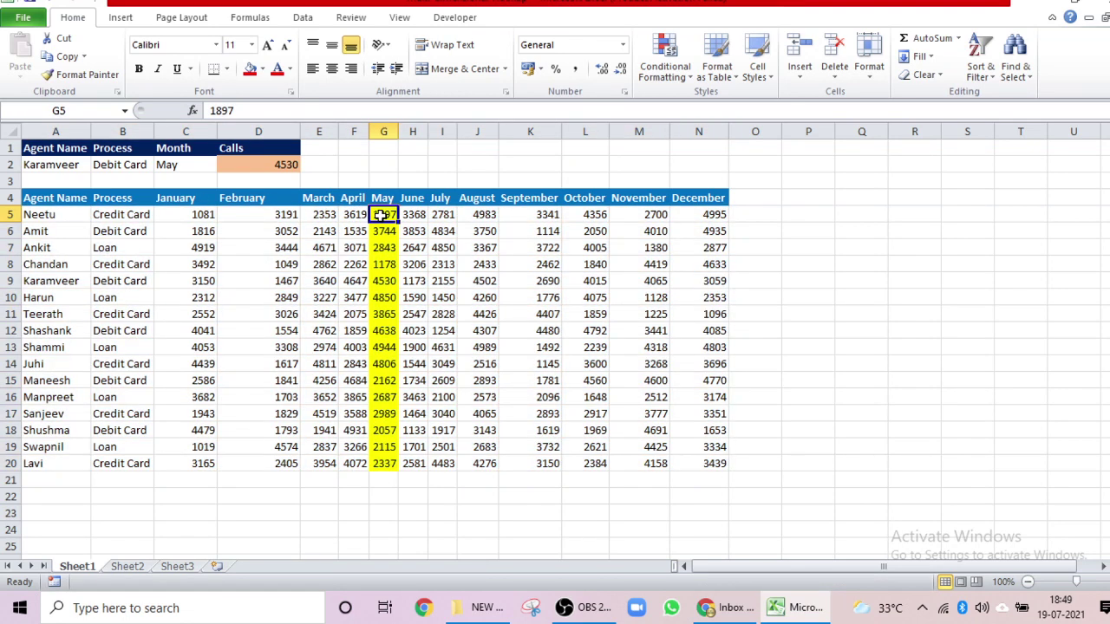
left_click(382, 198)
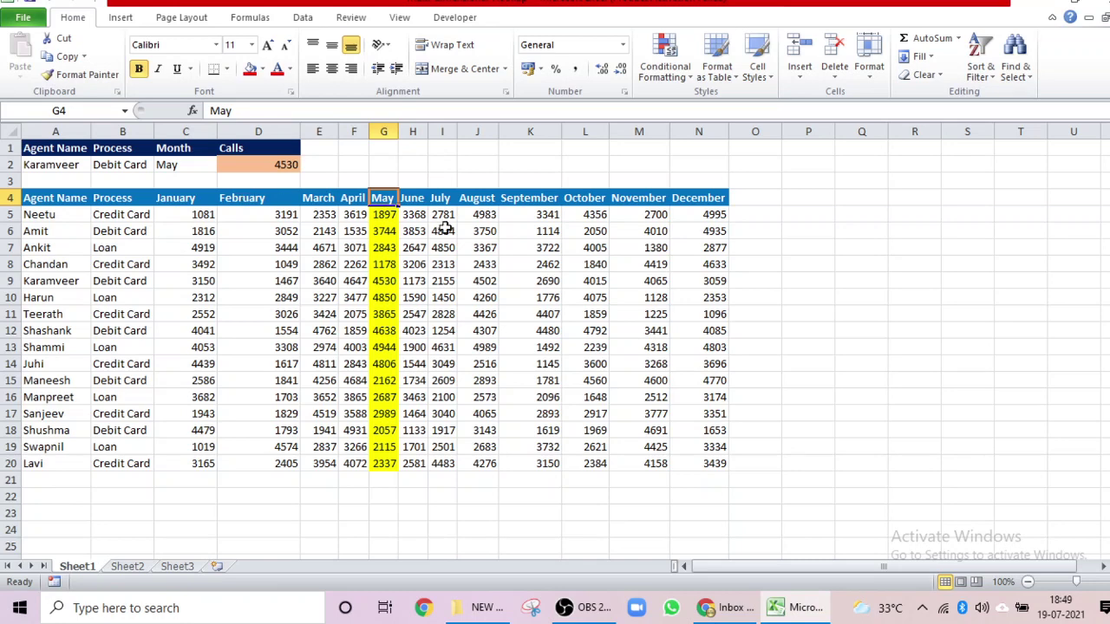
left_click(384, 215)
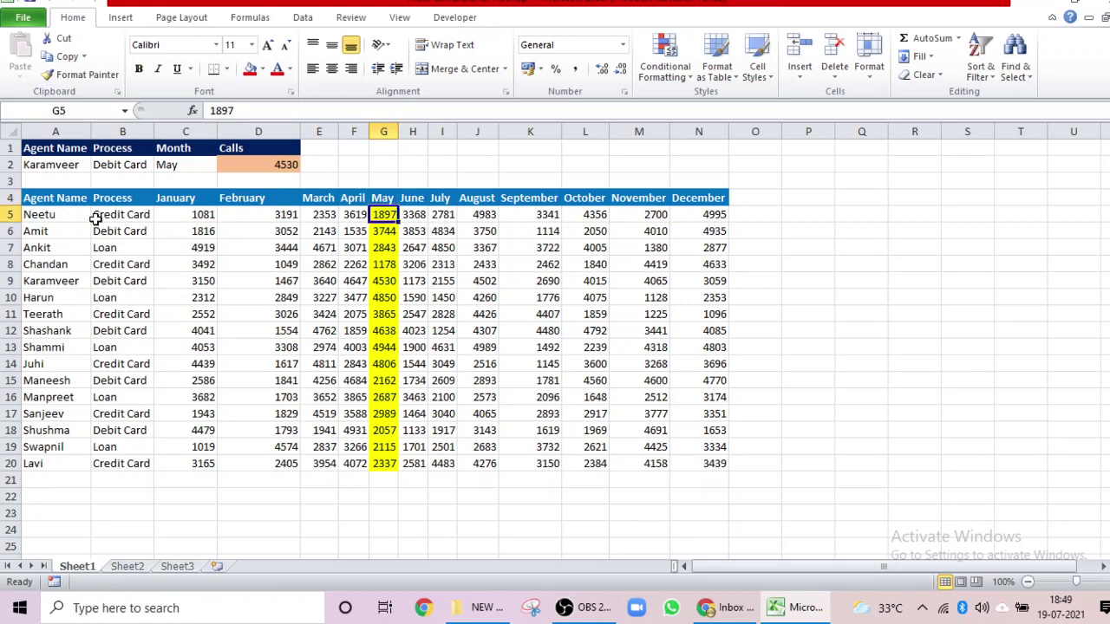
Start a new formula-based conditional formatting rule for the whole table including its headers, A4:N20
left_click(56, 212)
left_click(57, 198)
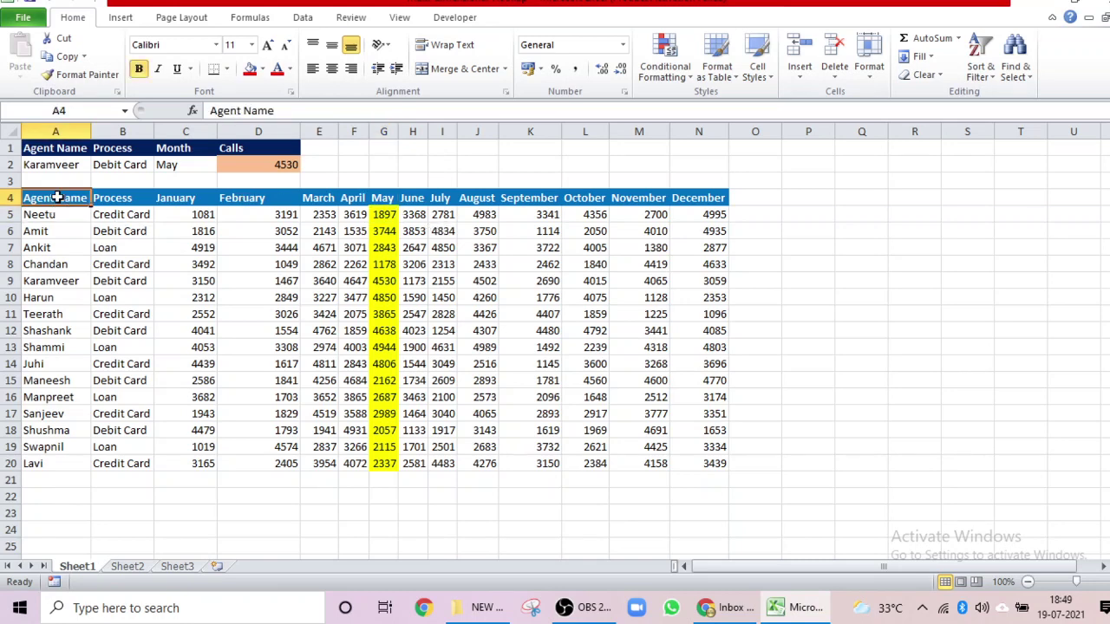
key("ctrl+shift+Right")
key("ctrl+shift+Down")
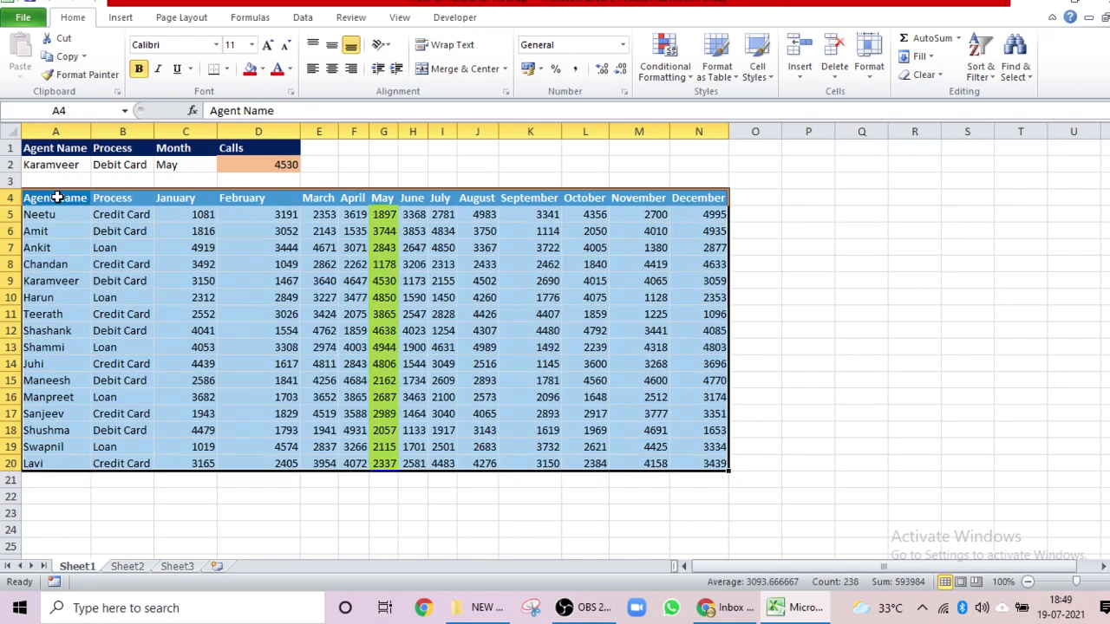
left_click(665, 77)
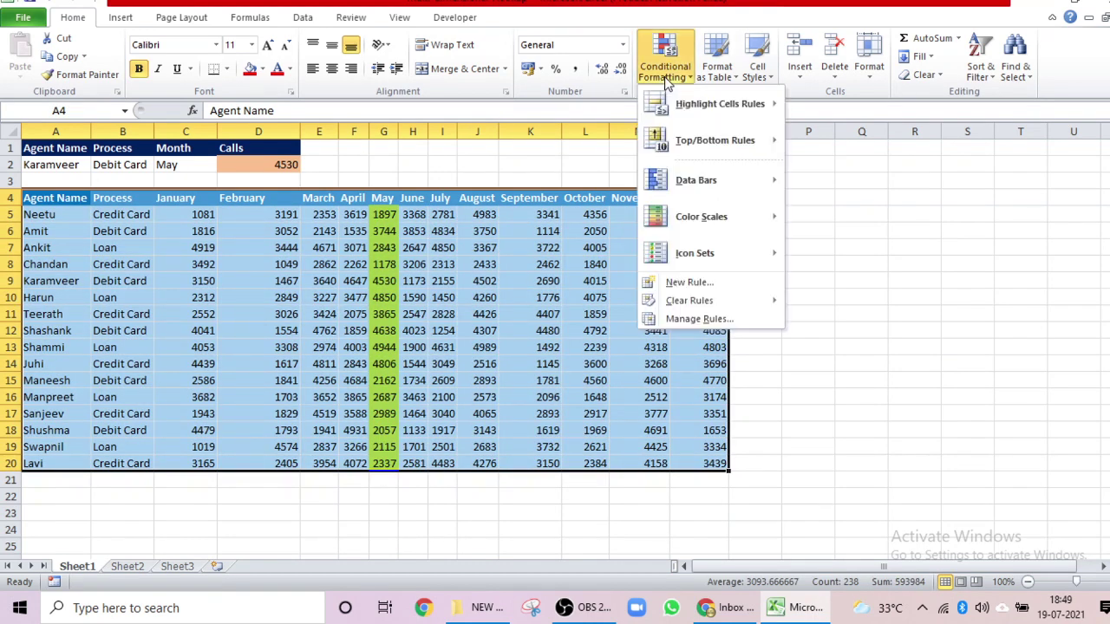
left_click(685, 319)
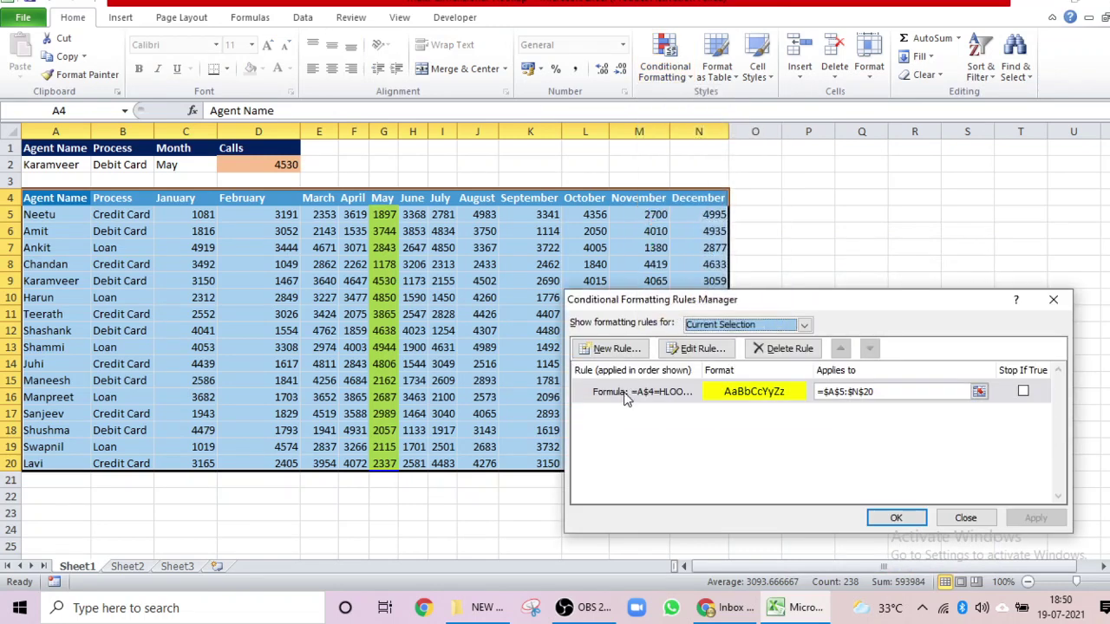
left_click(617, 349)
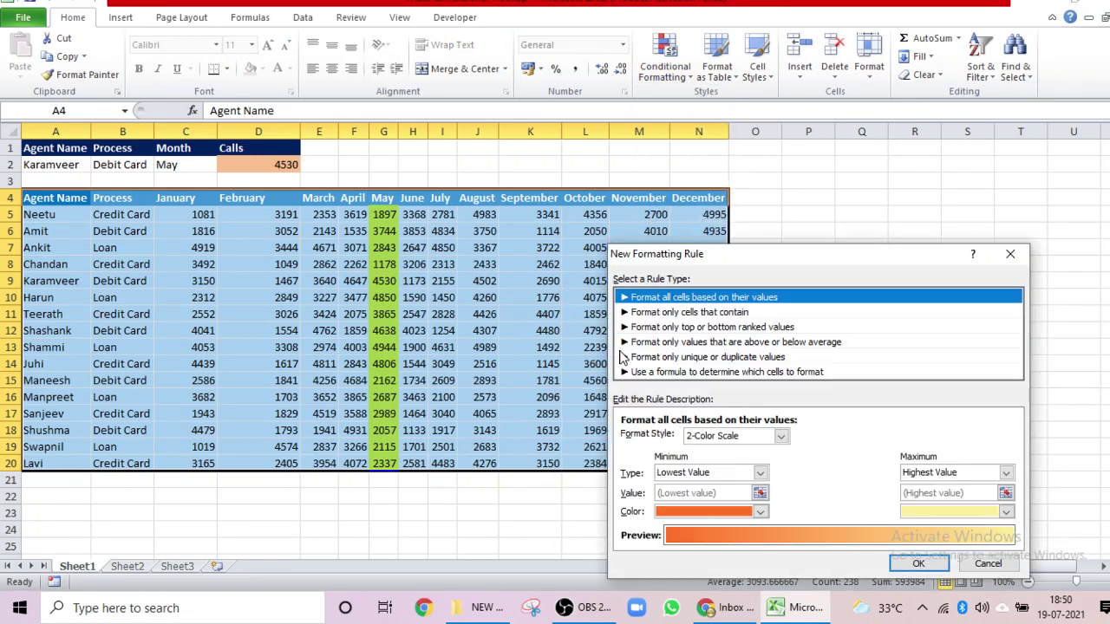
left_click(671, 373)
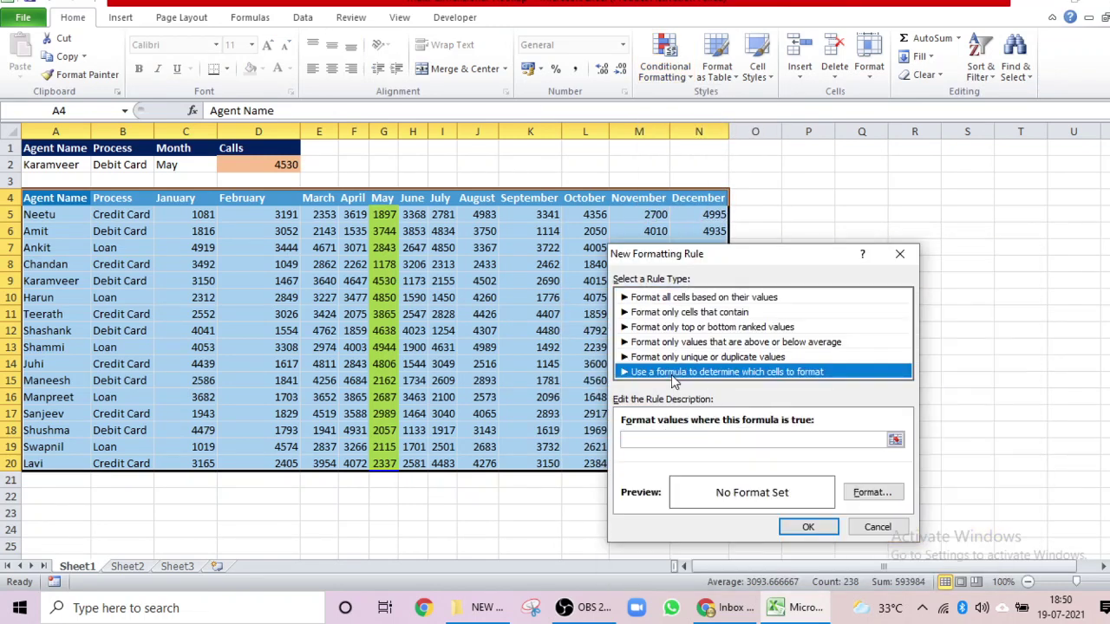
left_click(774, 440)
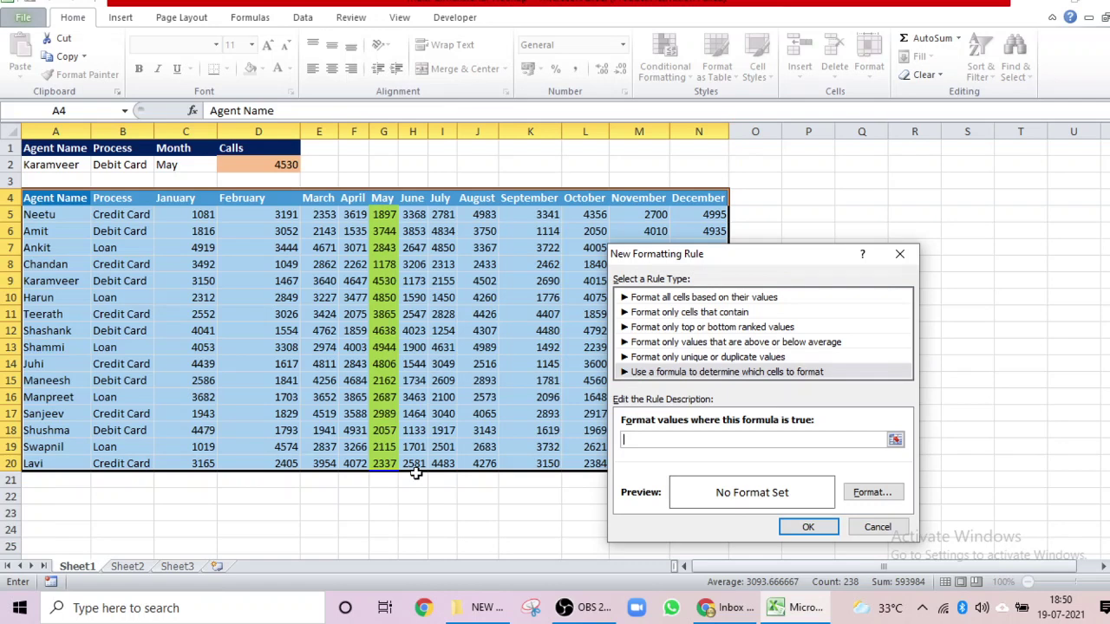
Enter the rule's first AND condition for the agent as =and($A4=vlookup($A$2,$A$4:$A$20,1,0)
type("=and(")
left_click(42, 198)
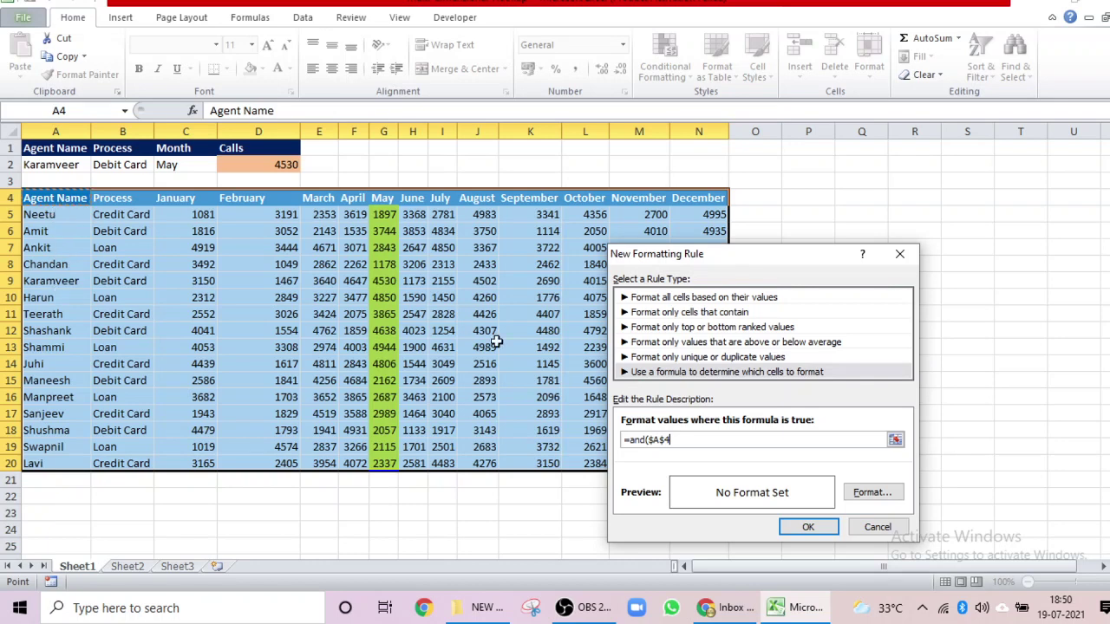
left_click(665, 441)
key("BackSpace")
type("=vlookup")
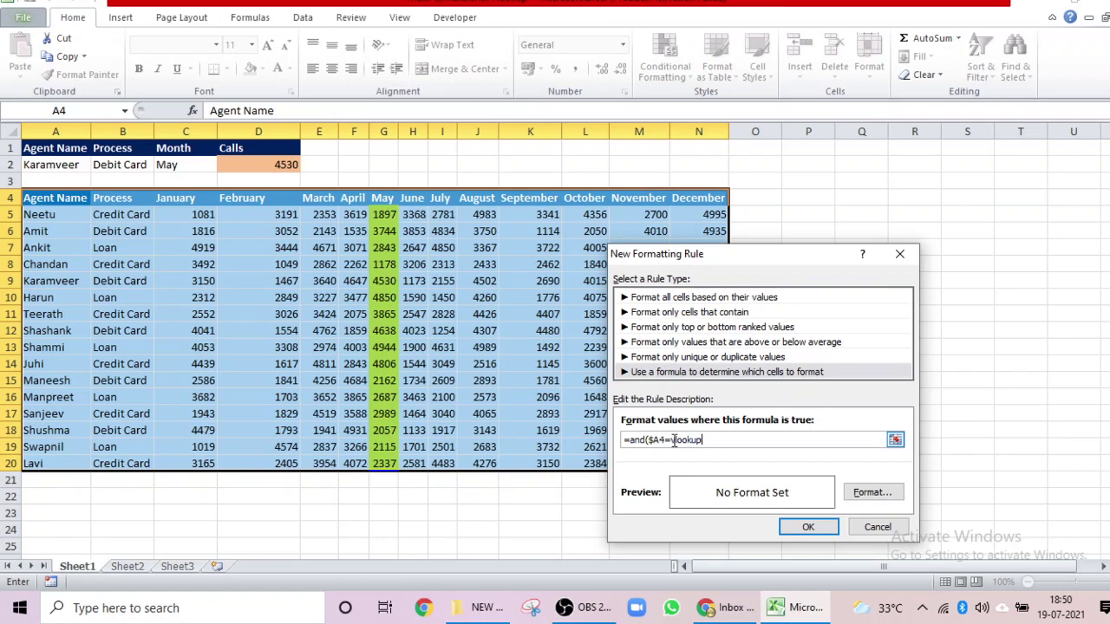
type("(")
left_click(67, 165)
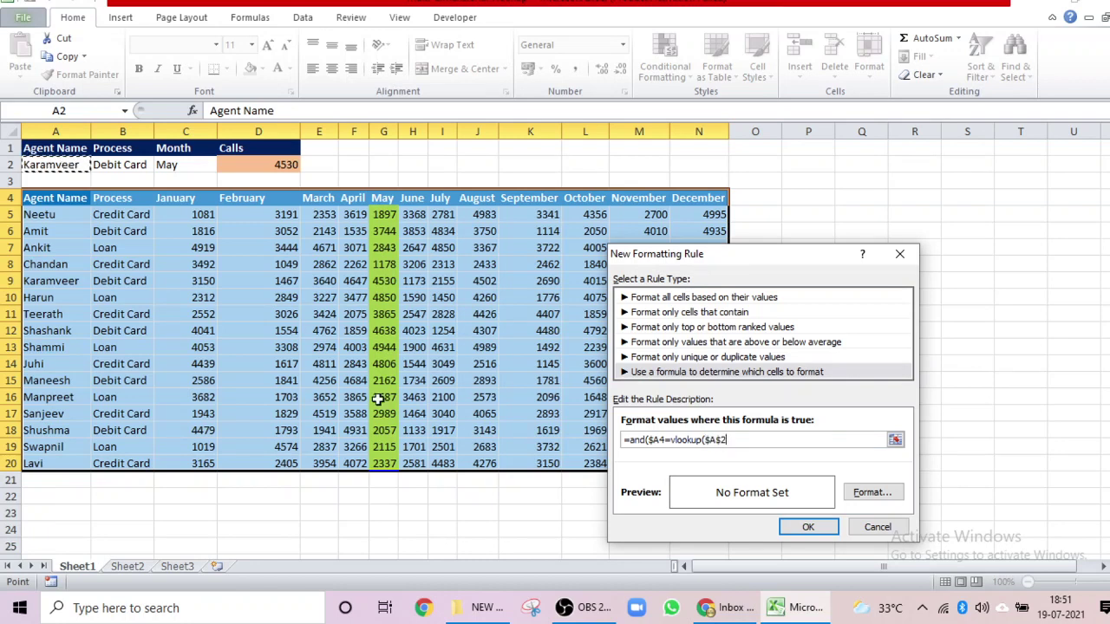
type(",")
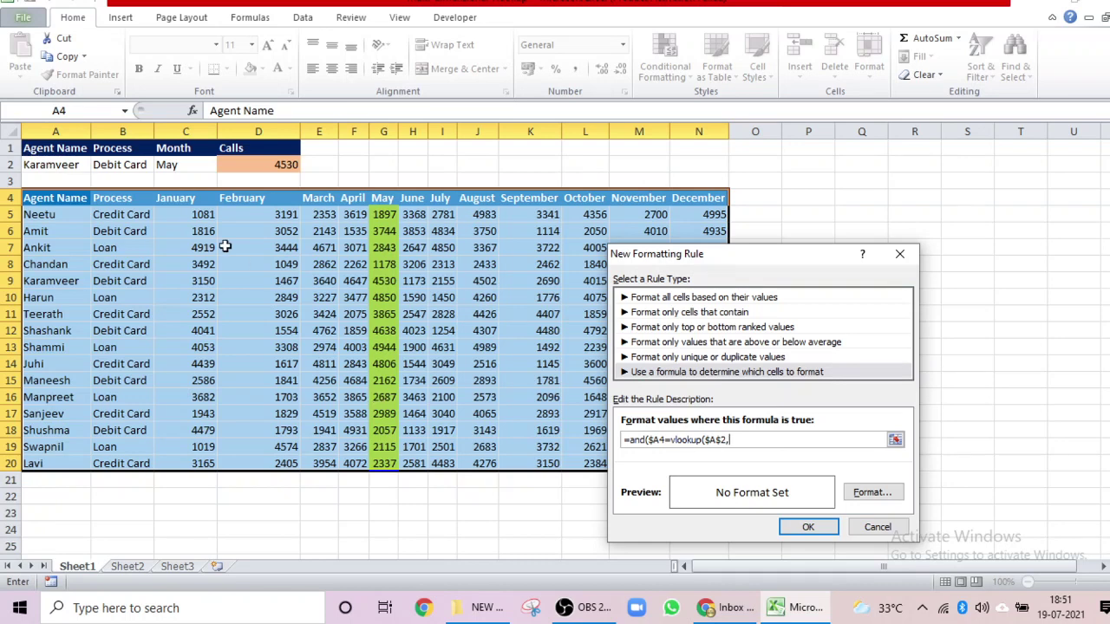
left_click(56, 198)
key("ctrl+shift+Down")
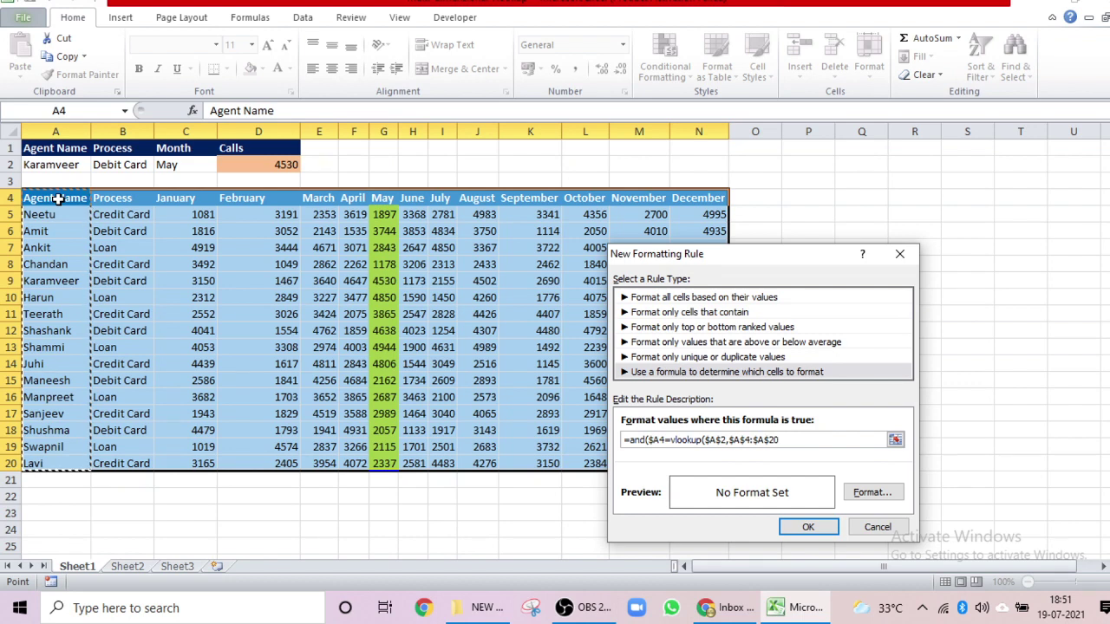
type(",1,0)")
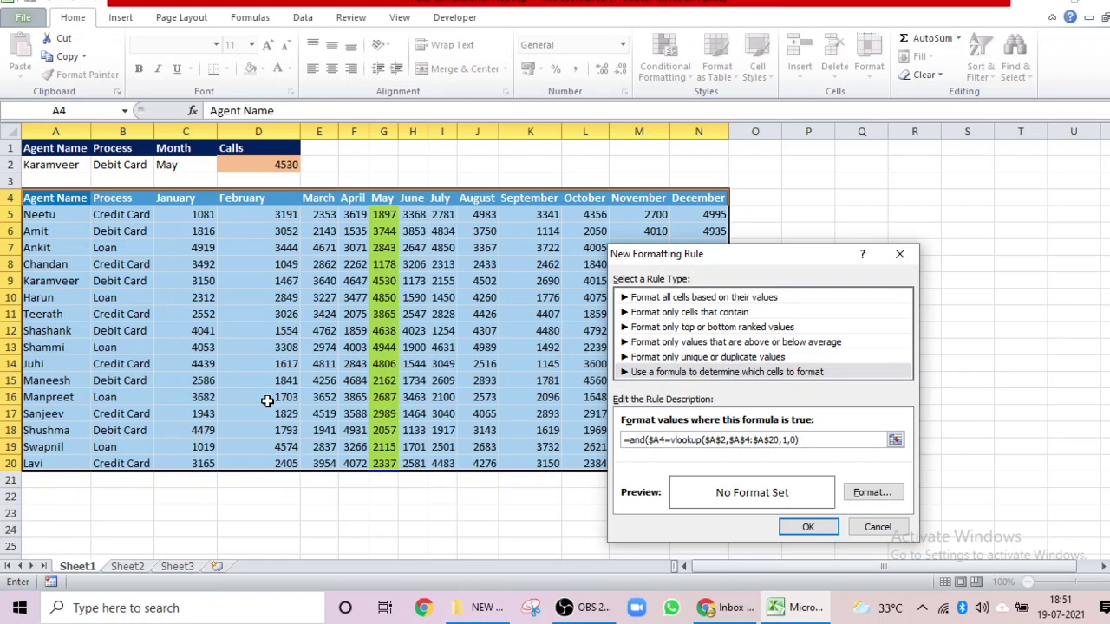
Add vlookup($B$2,$B$5:$B$20,1,0) as the AND formula's second argument to look up the chosen process
type(",")
type("vlookup(")
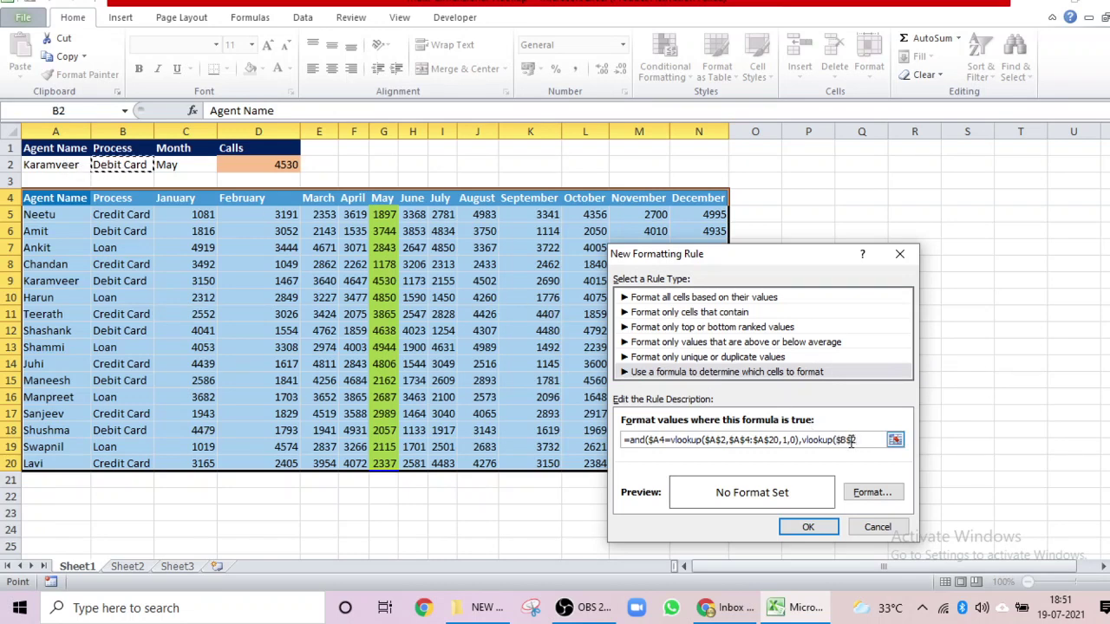
type(",")
left_click(116, 216)
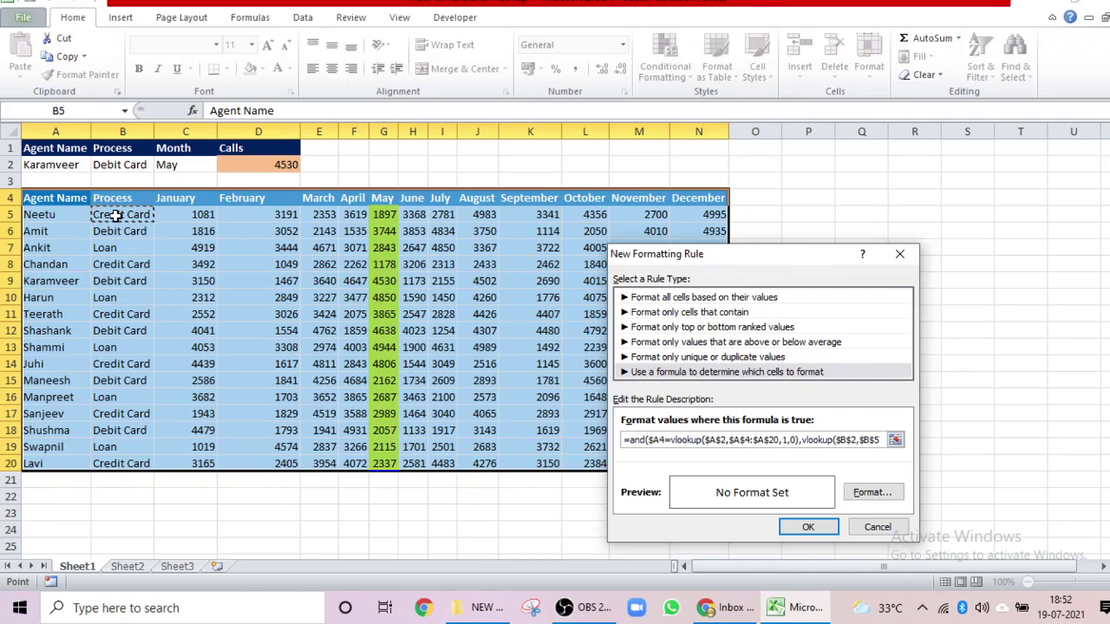
key("ctrl+shift+Down")
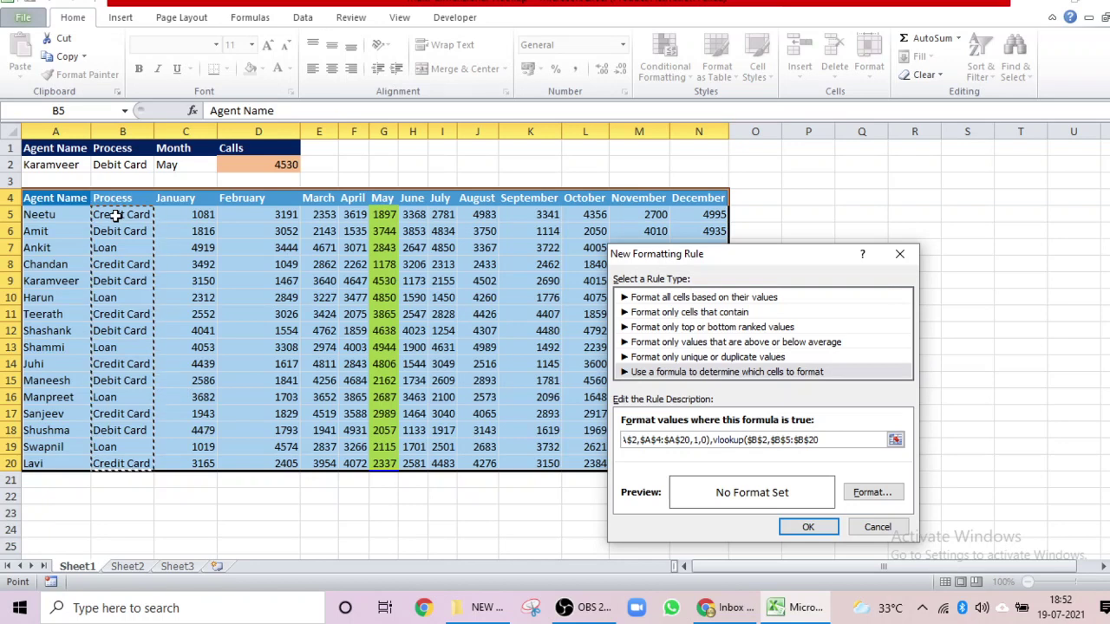
type(",1,0)")
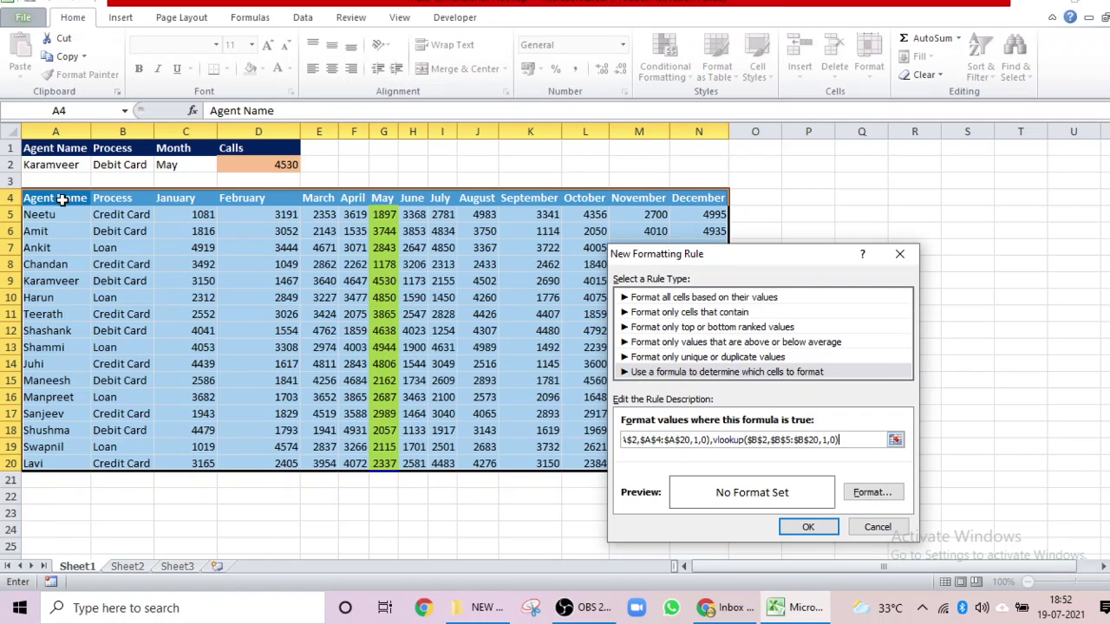
Insert $B4= before the second VLOOKUP so the process column is compared with the chosen process
left_click(713, 439)
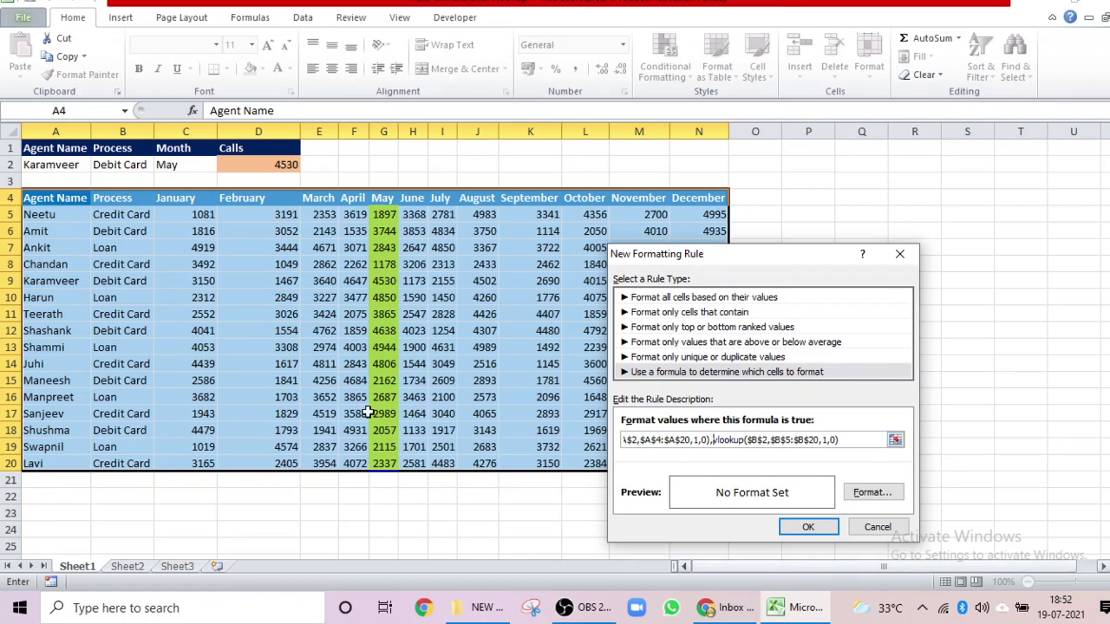
left_click(119, 197)
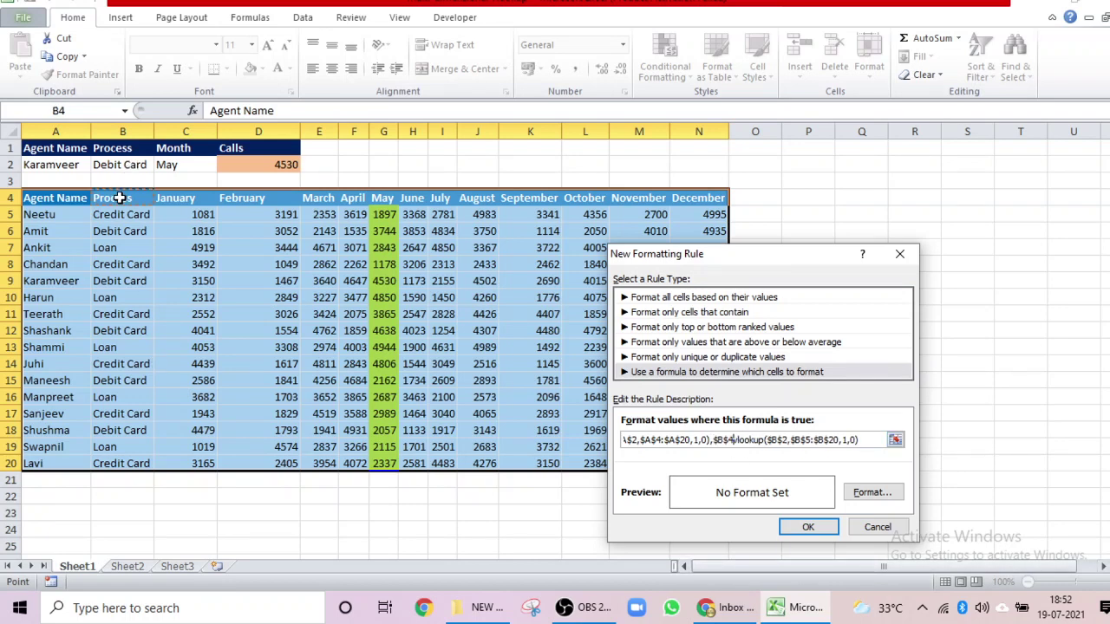
type("=")
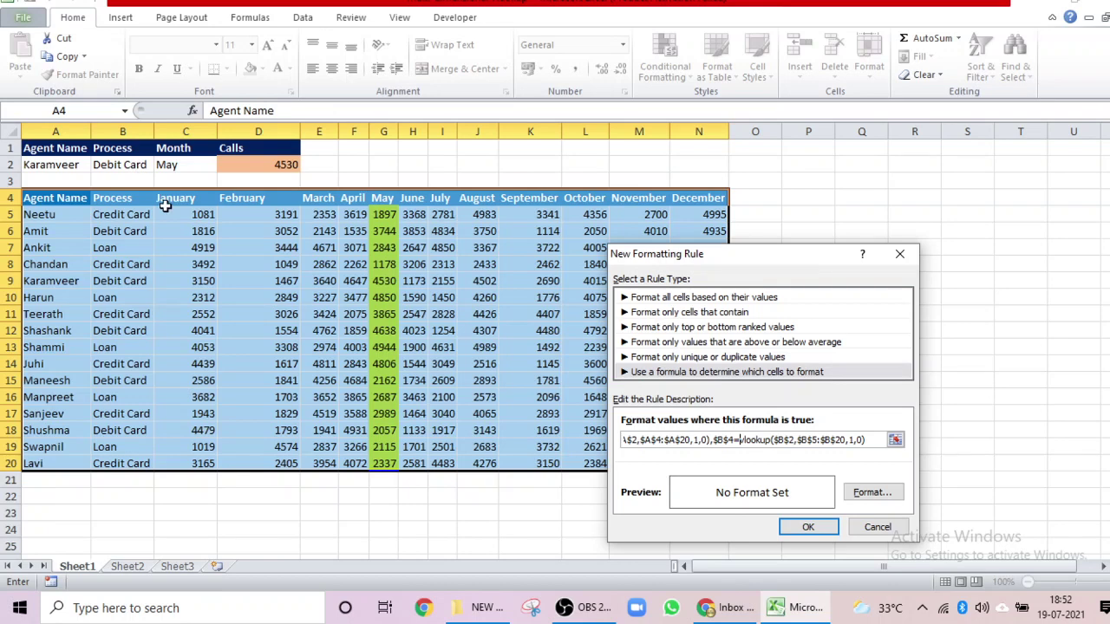
left_click(731, 441)
type("4")
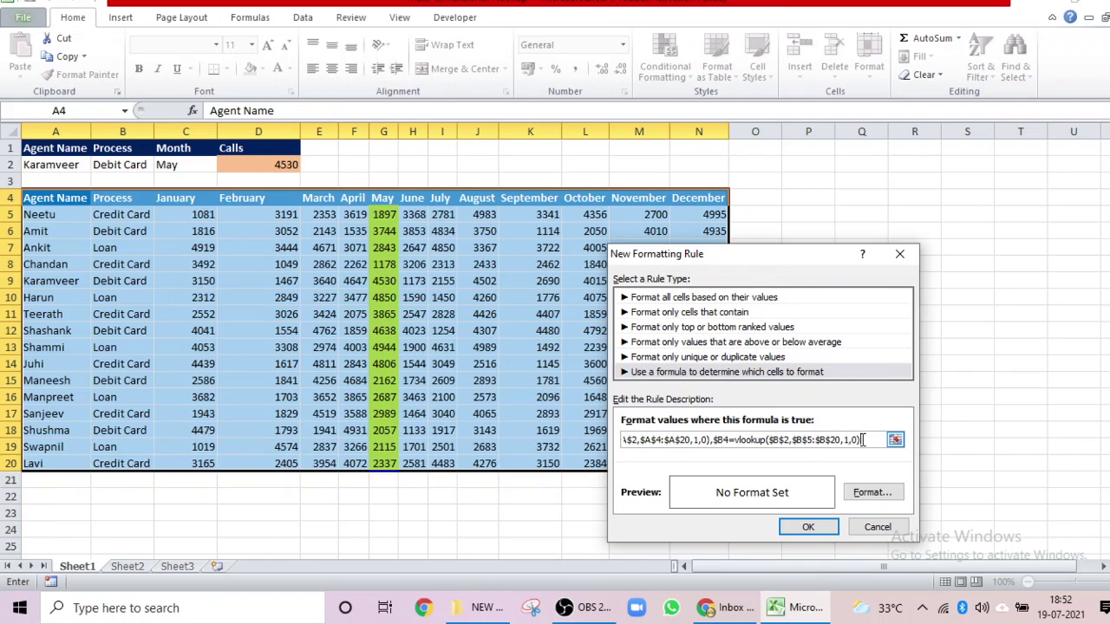
left_click(863, 439)
Give the agent and process row rule a dark orange fill and apply it to the table
left_click(882, 489)
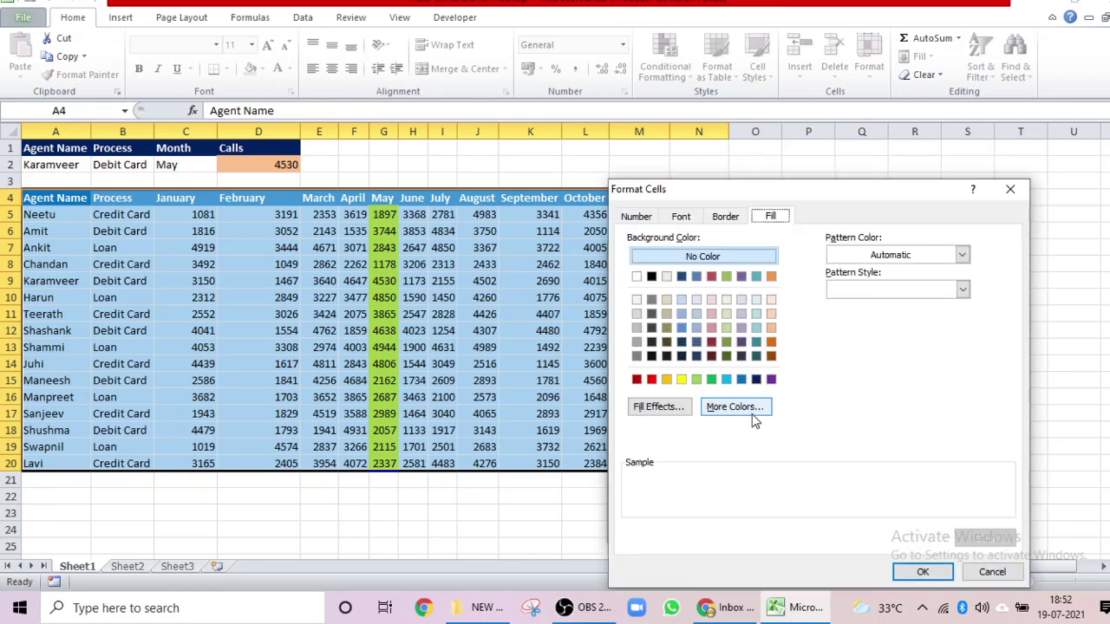
left_click(770, 342)
left_click(905, 572)
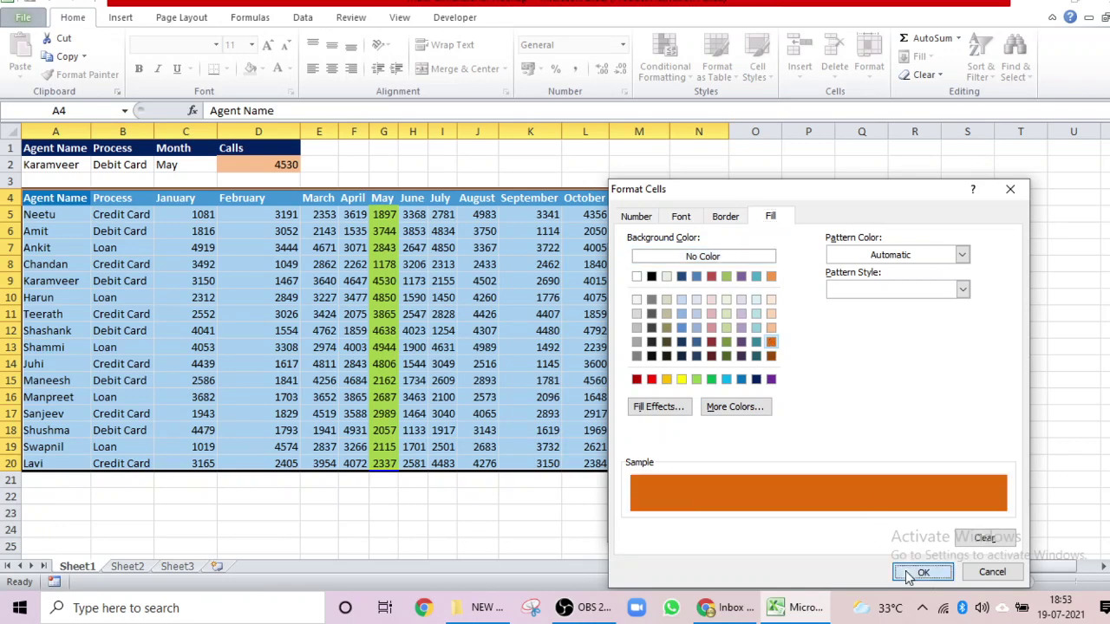
left_click(810, 528)
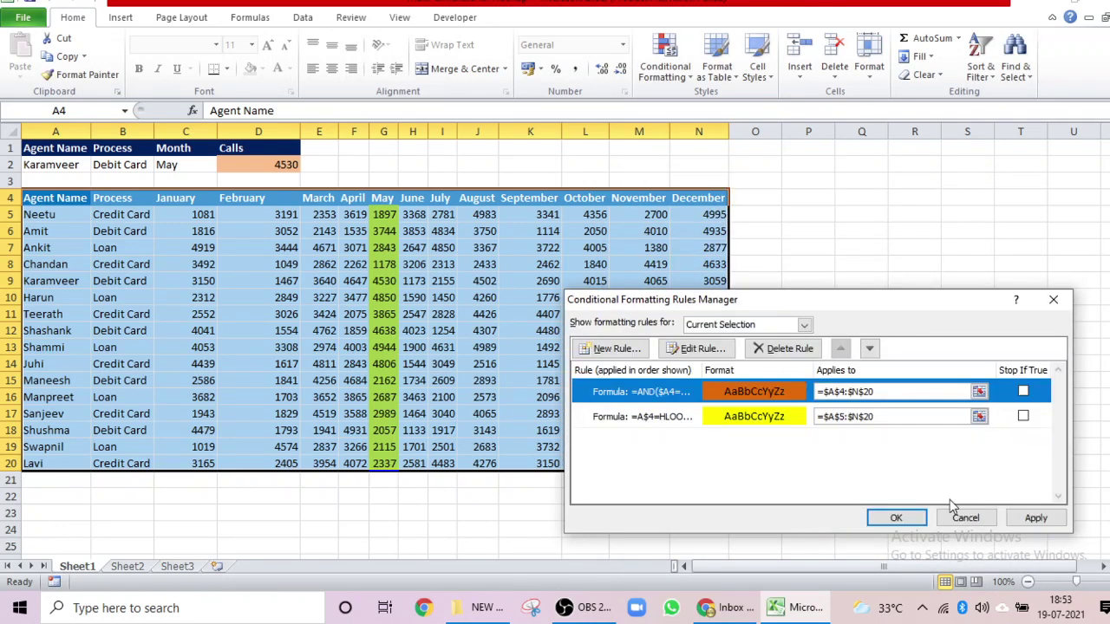
left_click(1023, 519)
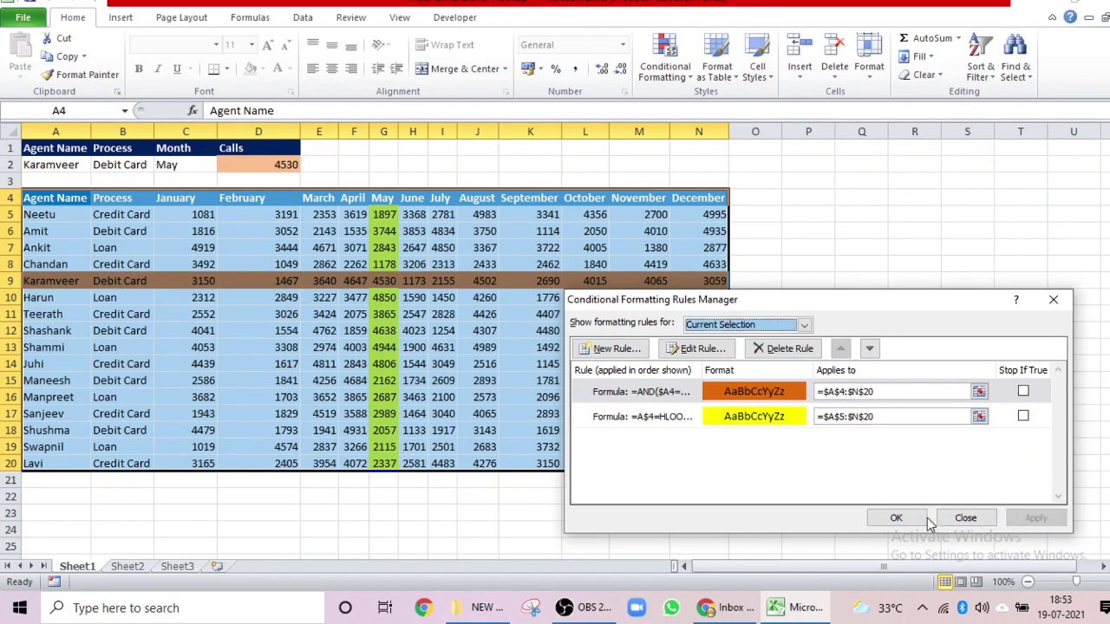
left_click(901, 521)
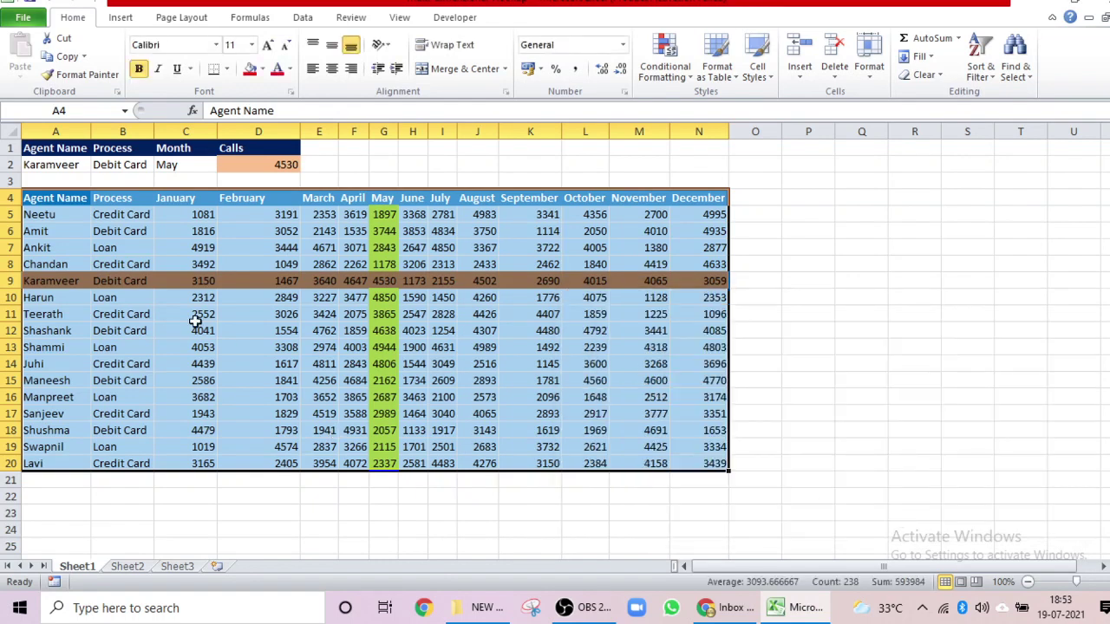
left_click(103, 230)
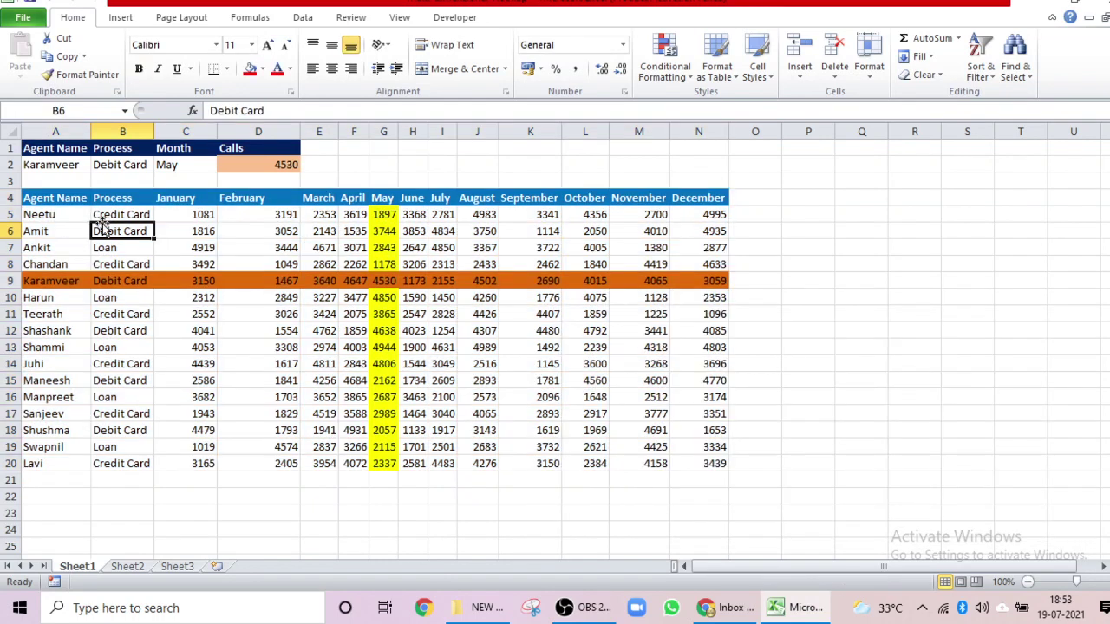
Choose the agent from row 13 in A2 and Loan as the process in B2, then check the highlighted row
left_click(75, 165)
left_click(98, 165)
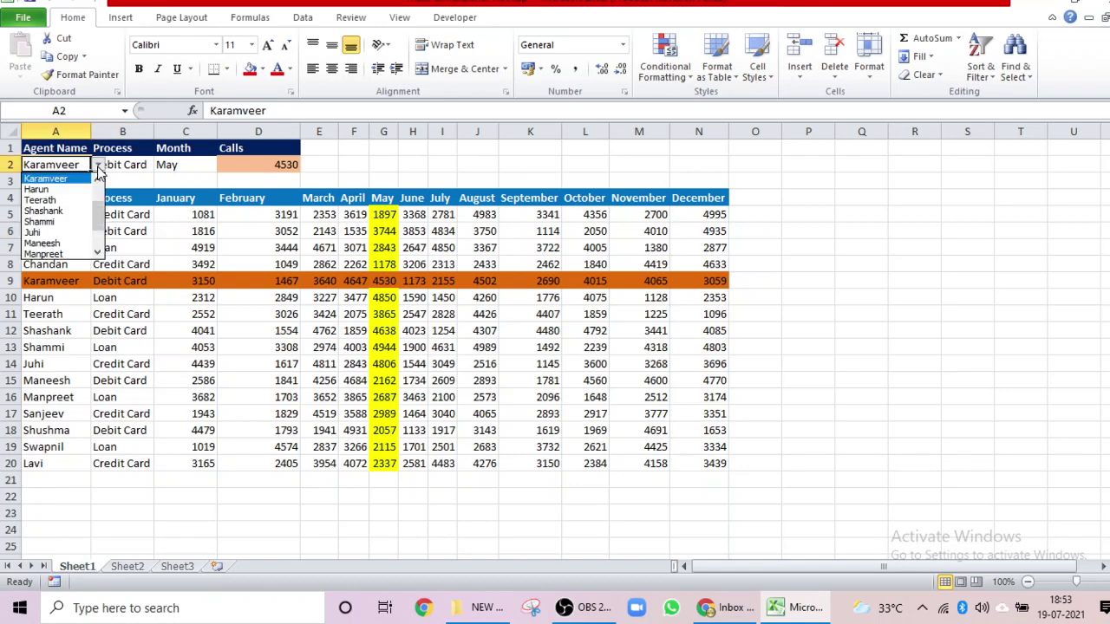
left_click(52, 217)
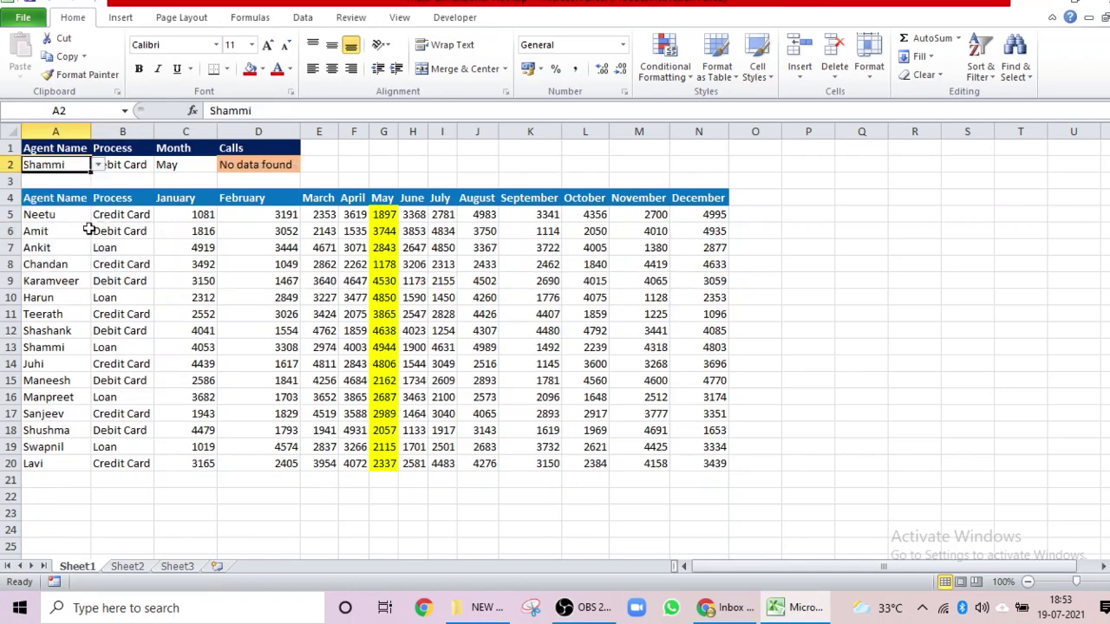
left_click(135, 166)
left_click(161, 166)
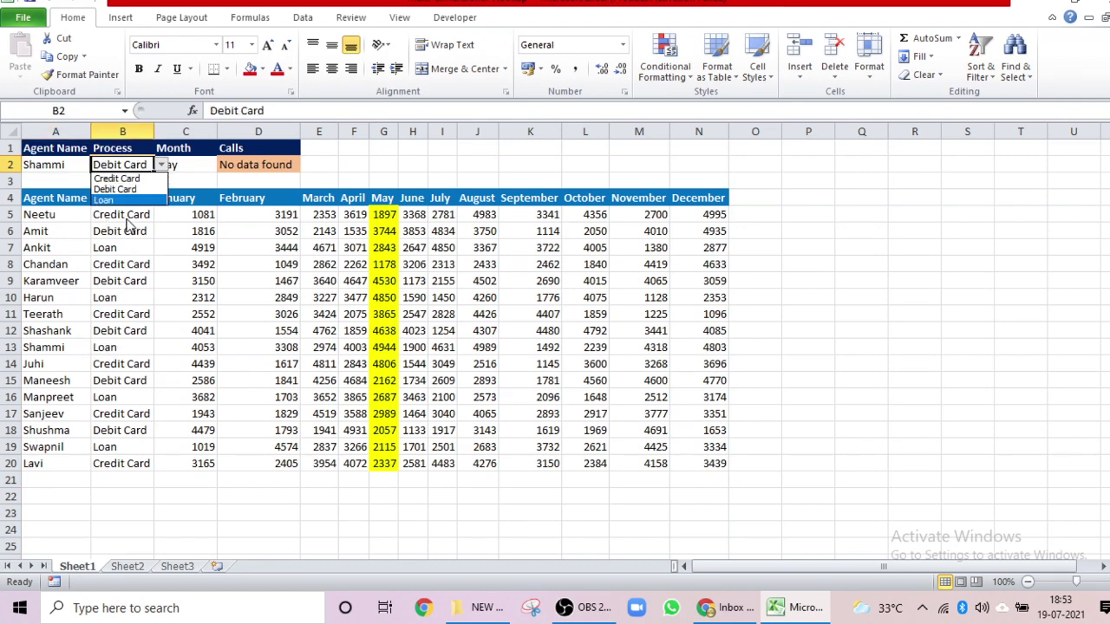
left_click(119, 201)
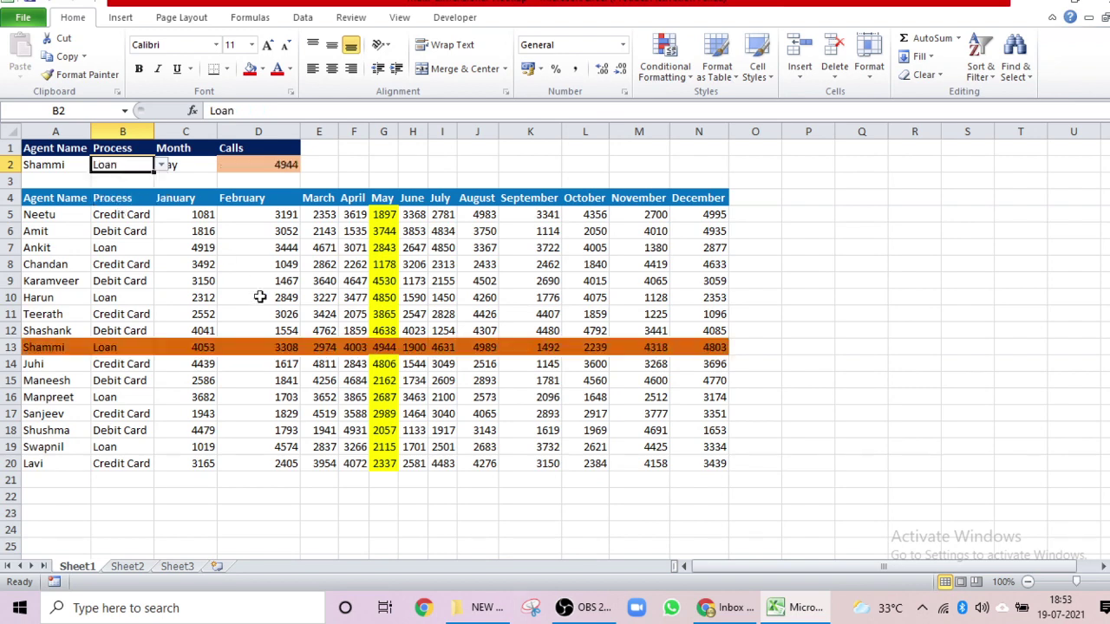
left_click(55, 347)
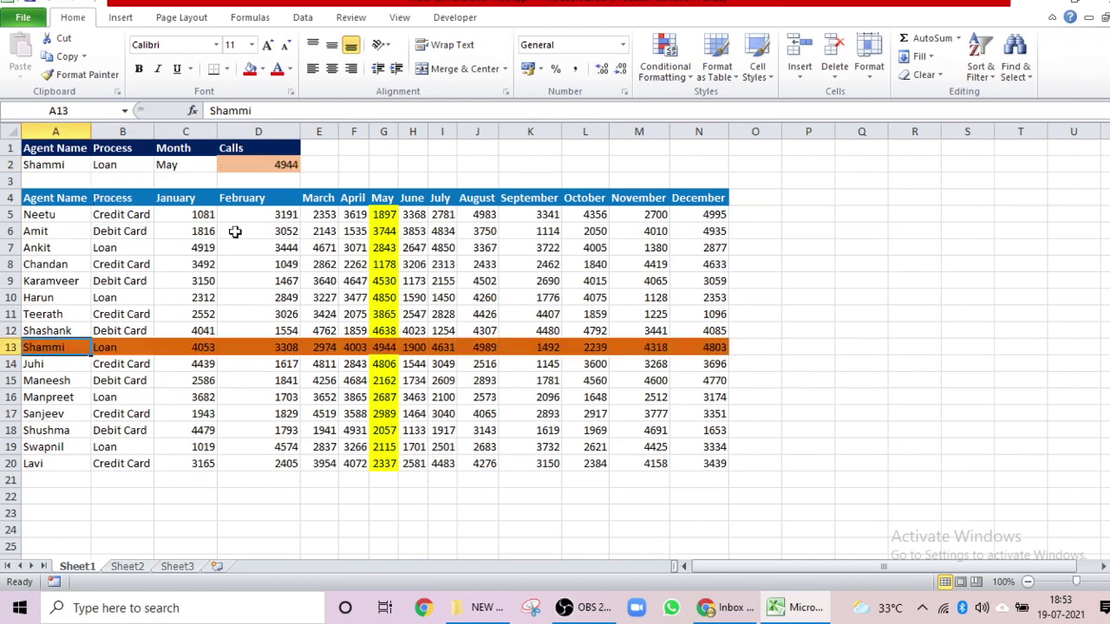
left_click(385, 348)
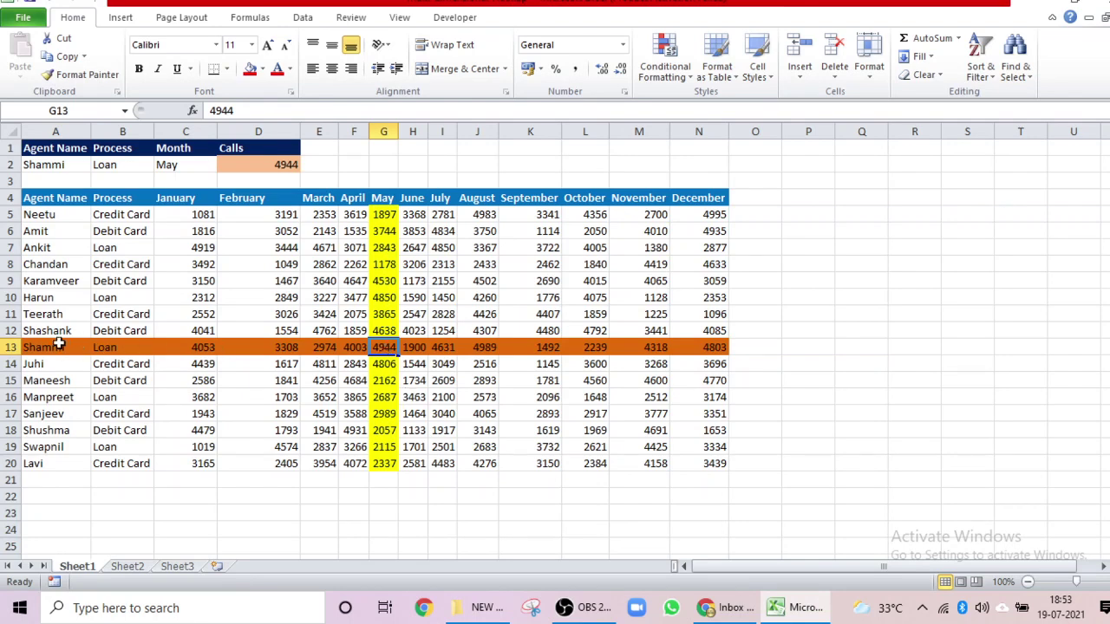
Set the lookup month in C2 to November and check where the highlighted row and column cross
left_click(196, 164)
left_click(225, 165)
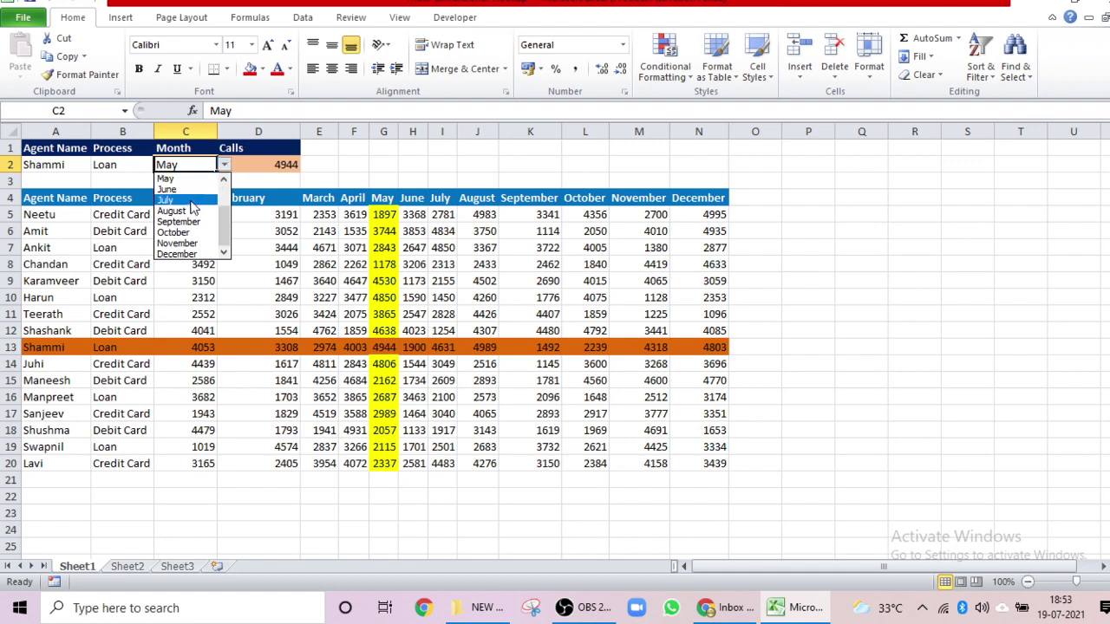
left_click(176, 244)
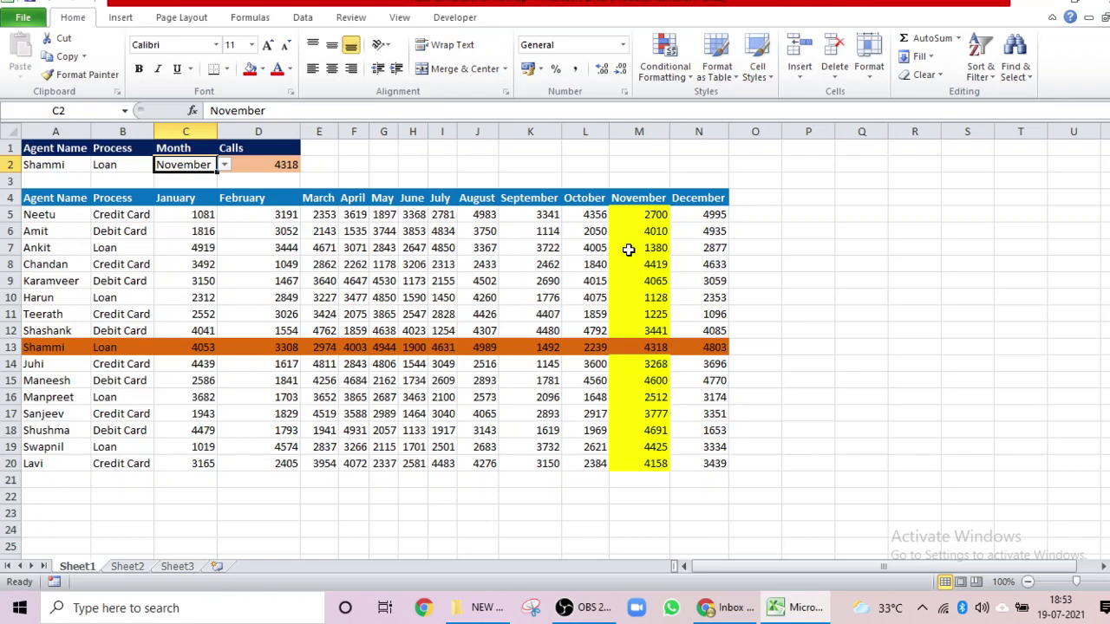
left_click(636, 349)
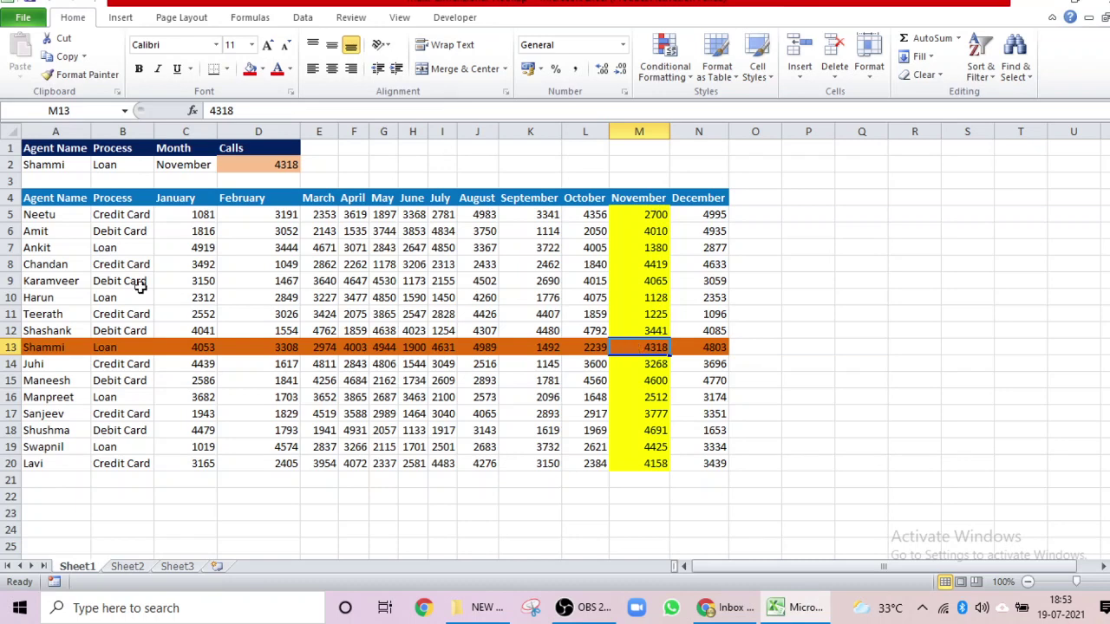
Start a new formula-based conditional formatting rule for the whole table A4:N20, headers included
left_click(32, 198)
key("ctrl+a")
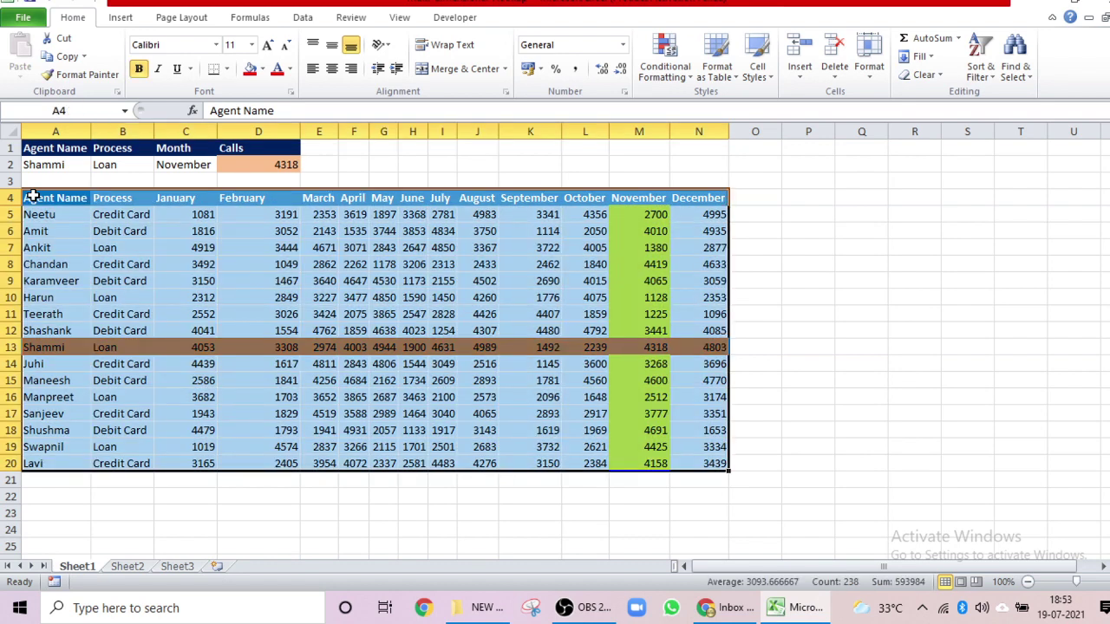
left_click(665, 57)
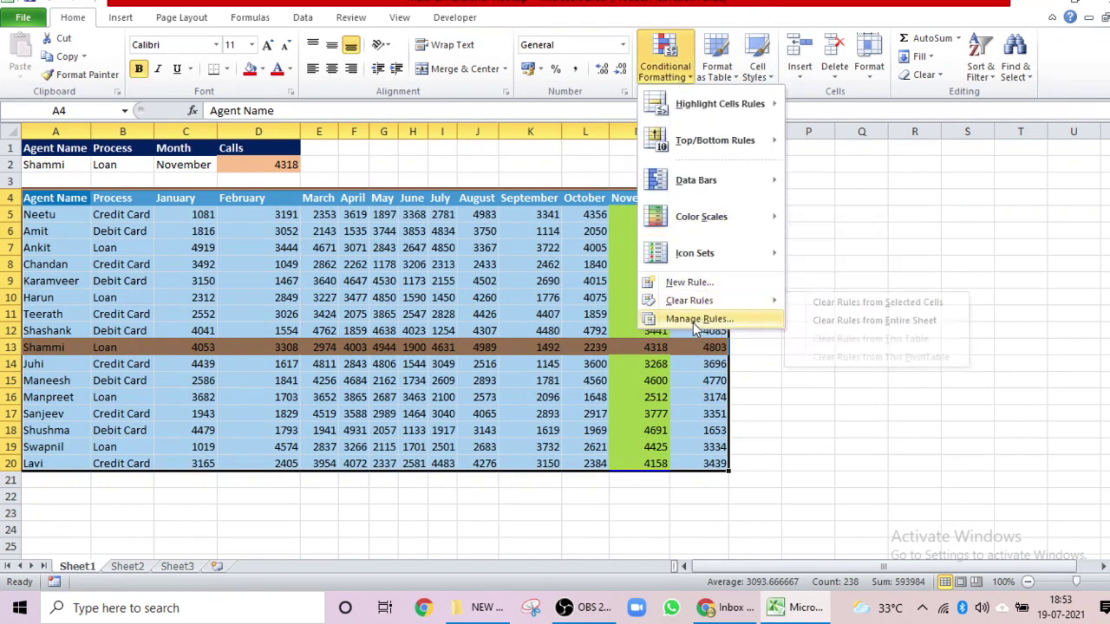
left_click(703, 318)
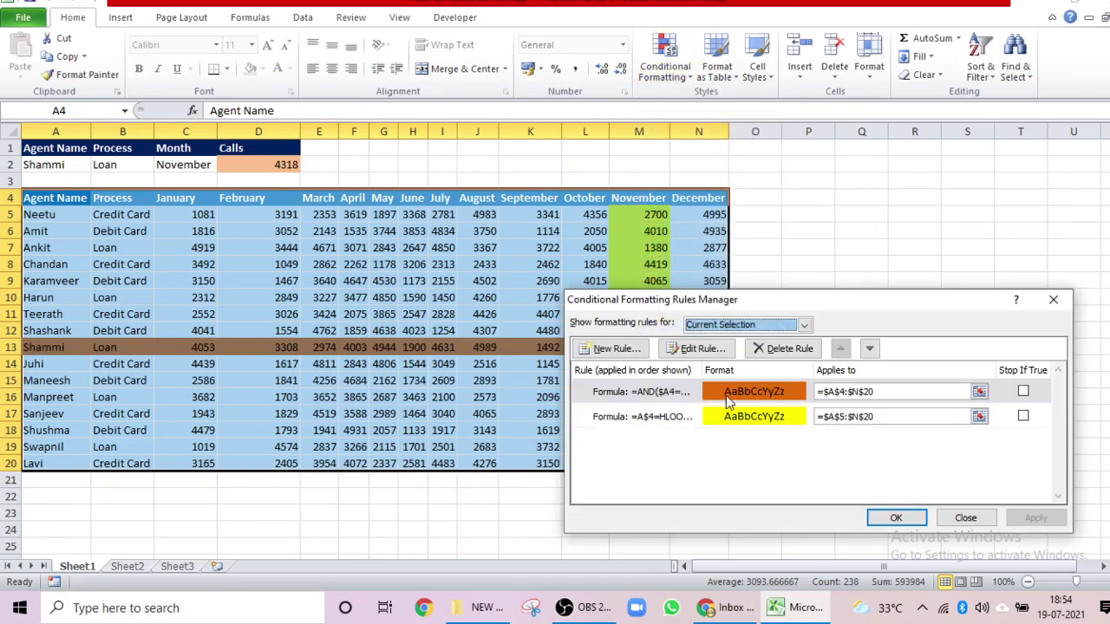
left_click(614, 349)
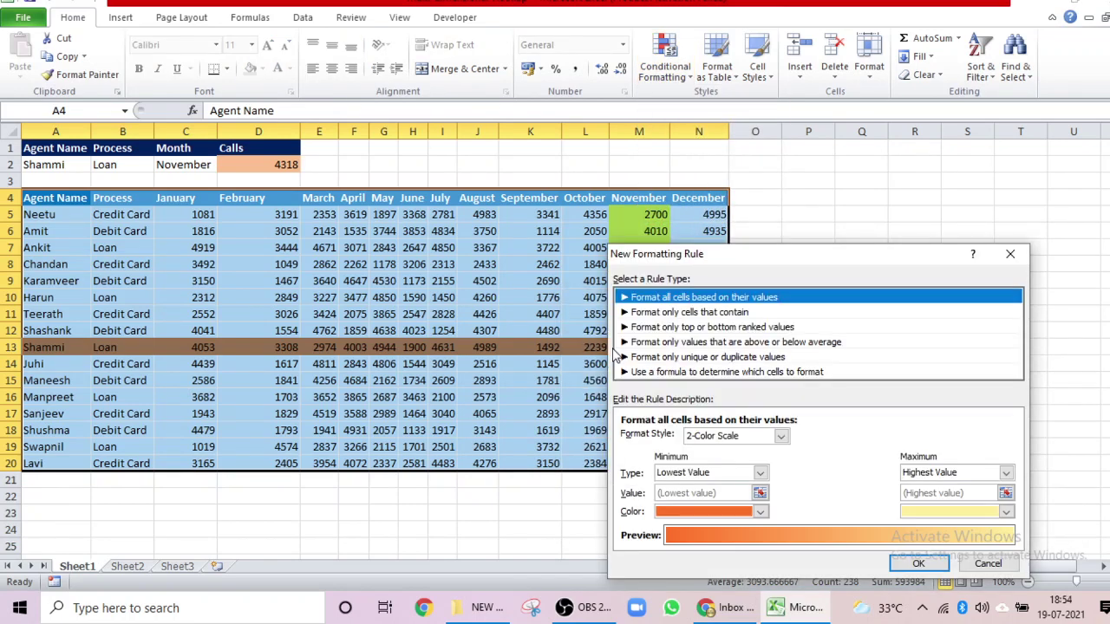
left_click(728, 373)
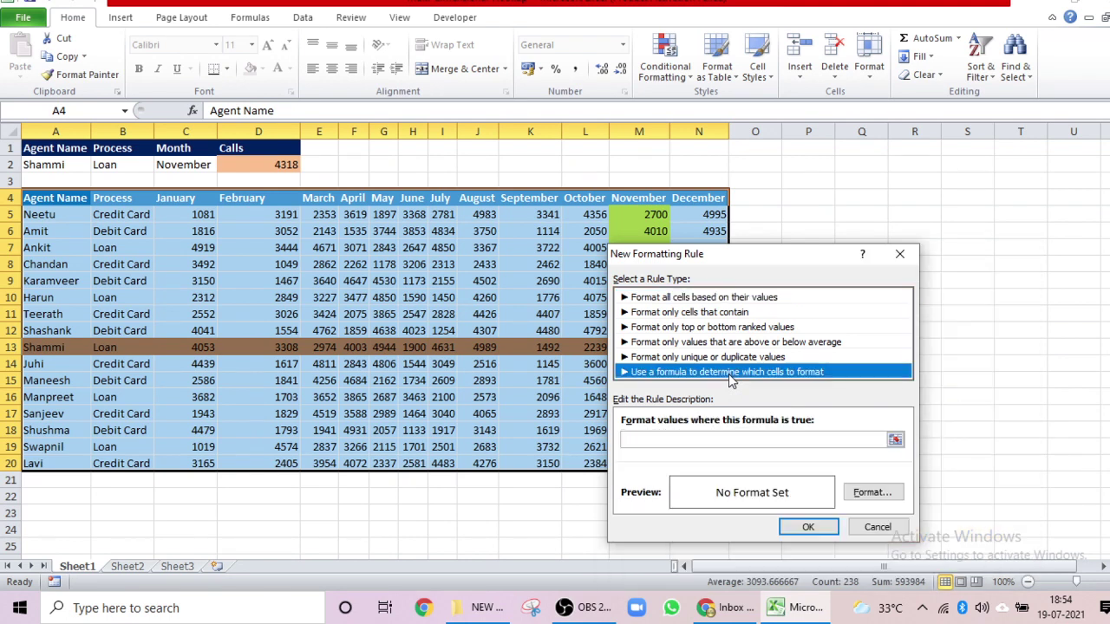
left_click(634, 440)
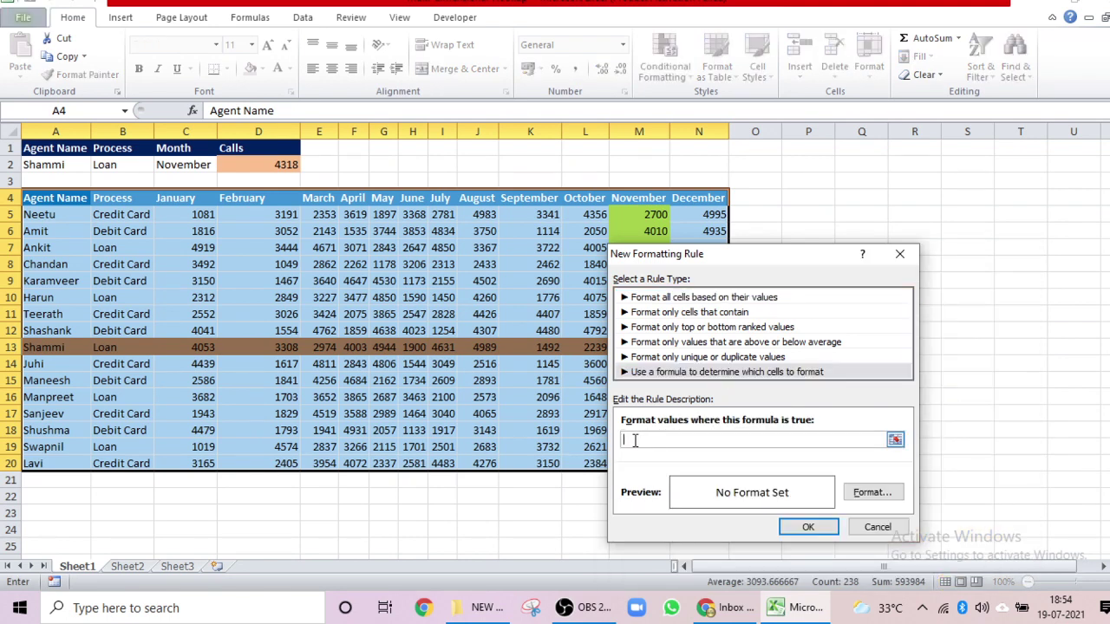
Enter the rule's first AND condition for the agent as =and($A4=vlookup($A$2,$A$4:$A$20,1,0), in the formula
type("=and(")
left_click(56, 197)
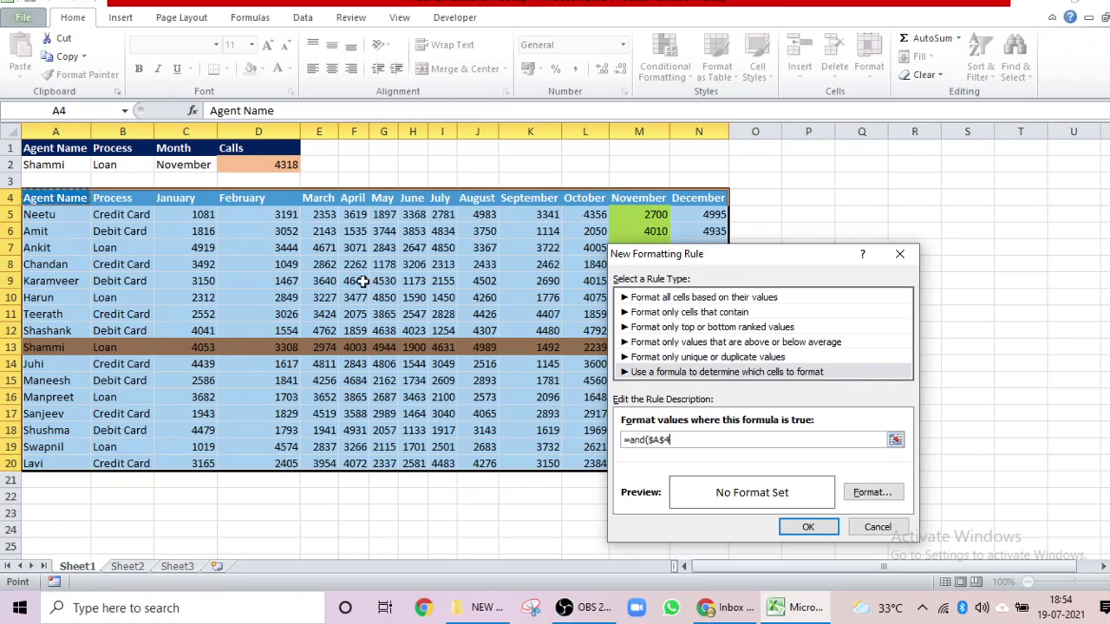
key("F4")
key("F4")
type("=vlookup(")
left_click(45, 167)
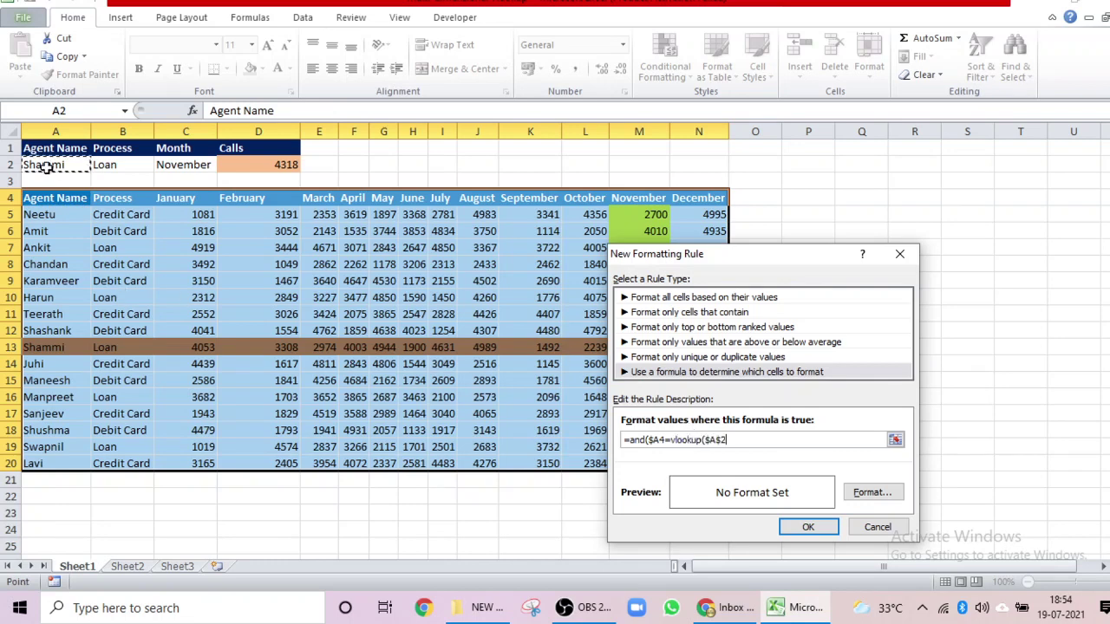
type(",")
left_click(37, 199)
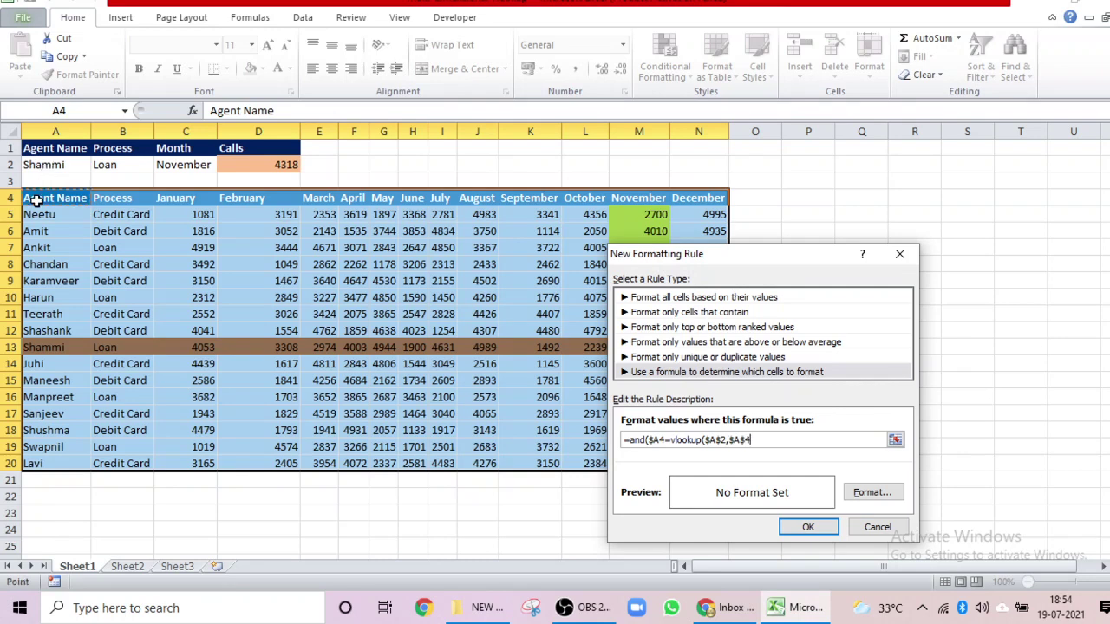
key("ctrl+shift+Down")
type(",1,0),")
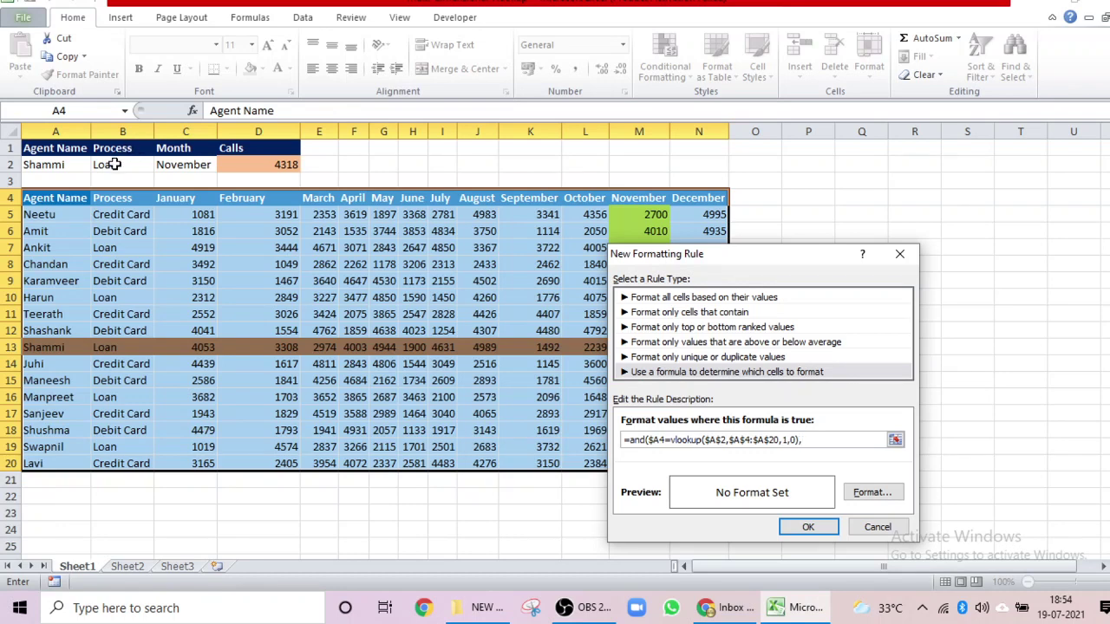
Add $B4=vlookup($B$2,$B$4:$B$20,1,0) as the AND formula's second condition to match the process
left_click(114, 164)
left_click(102, 198)
type("=vlookup(")
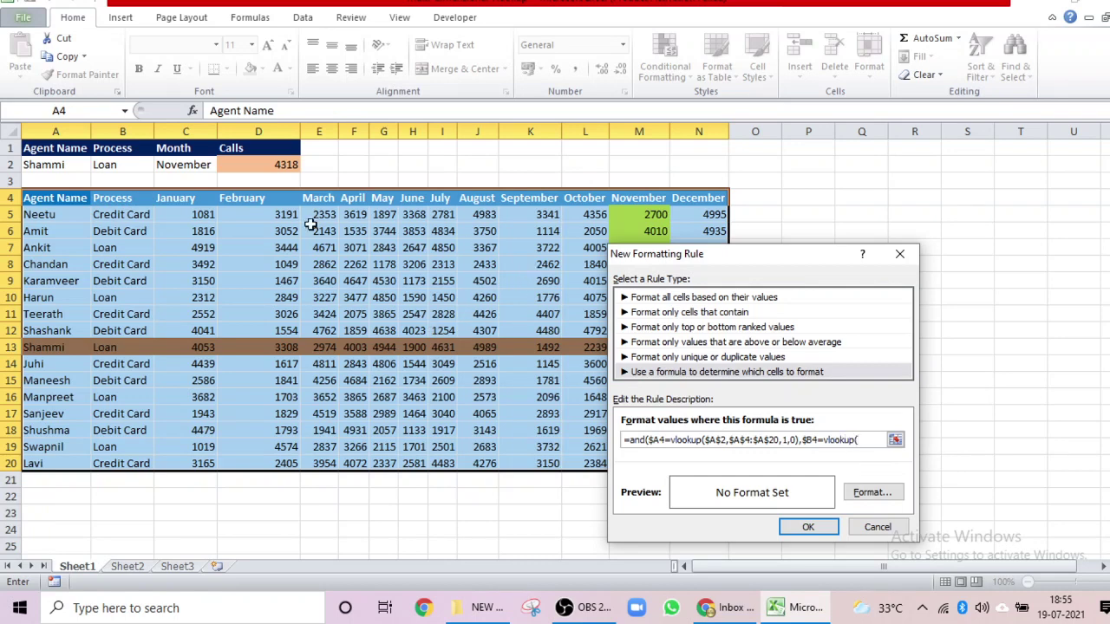
left_click(113, 164)
type(",$B$4")
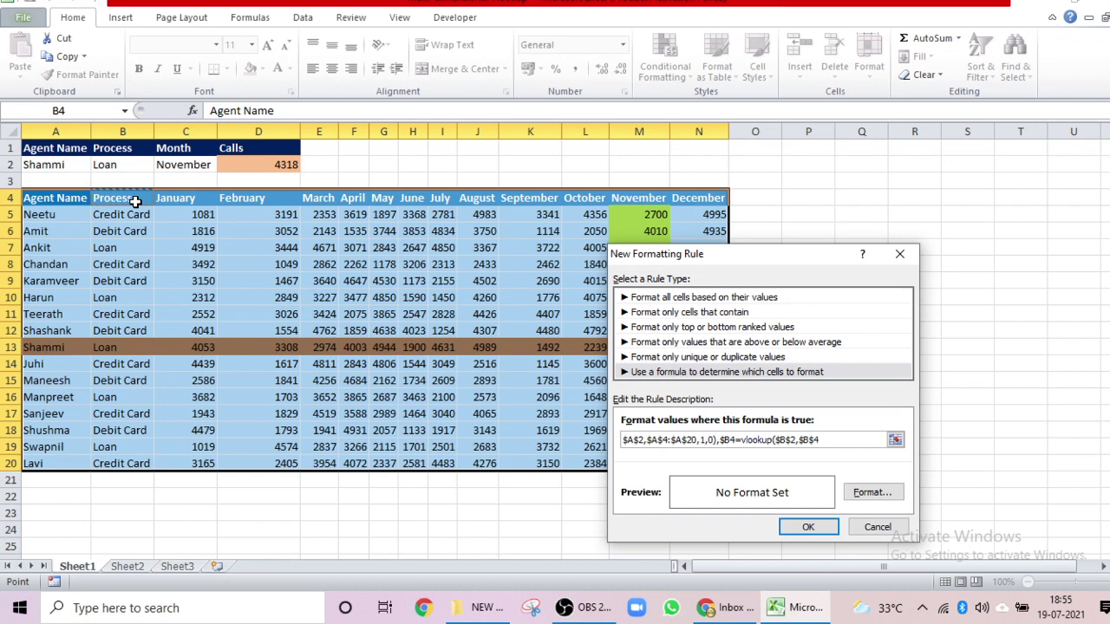
key("ctrl+shift+Down")
type(",1,0)")
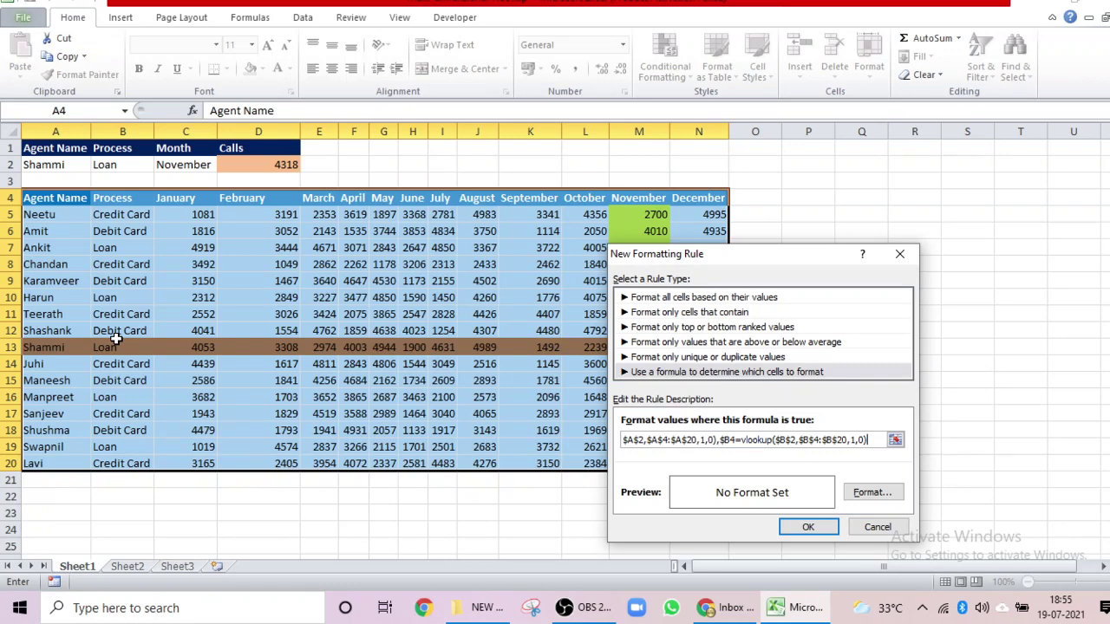
Add A$4=hlookup($C$2,$C$4:$N$4,1,0) as the third condition to match the month, and close the AND formula
type(",")
left_click(57, 200)
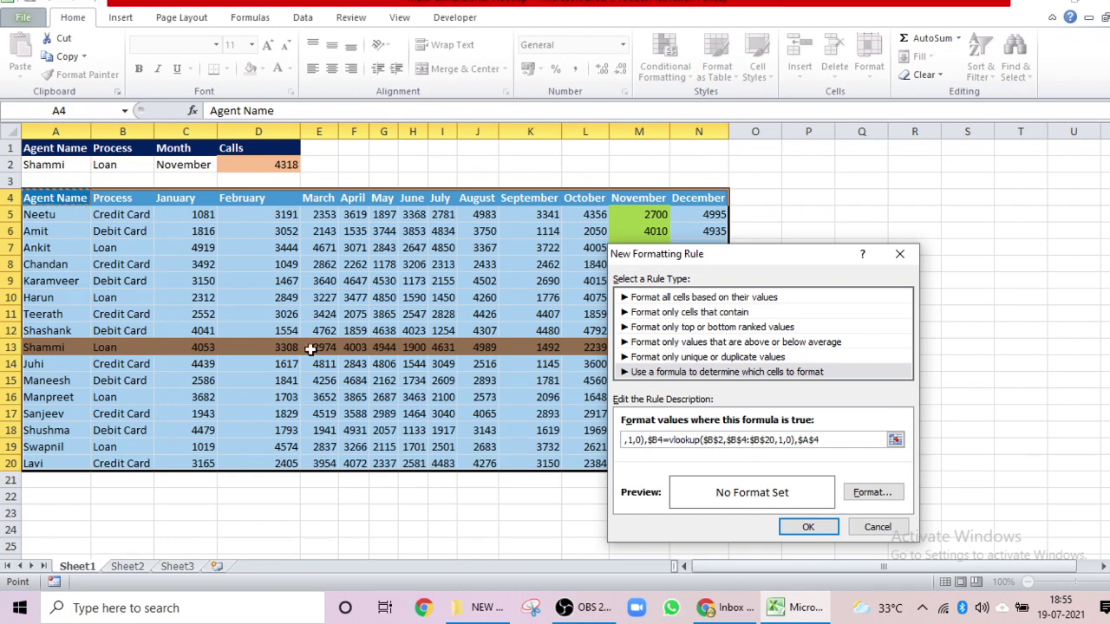
key("F4")
type("=hlookup(")
left_click(187, 165)
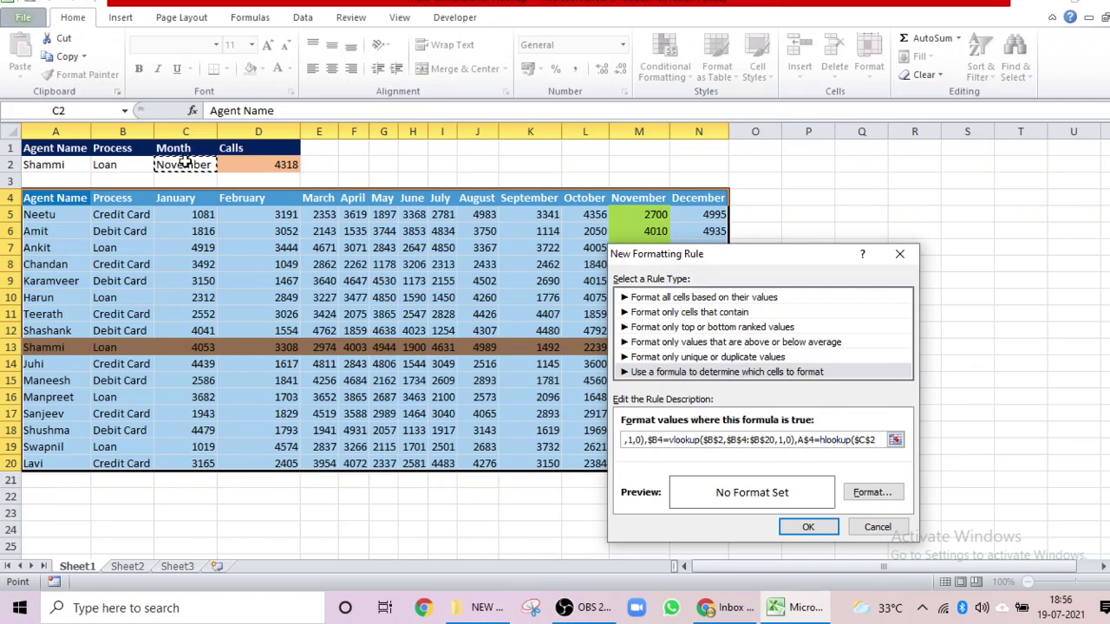
type(",")
left_click(176, 200)
key("ctrl+shift+Right")
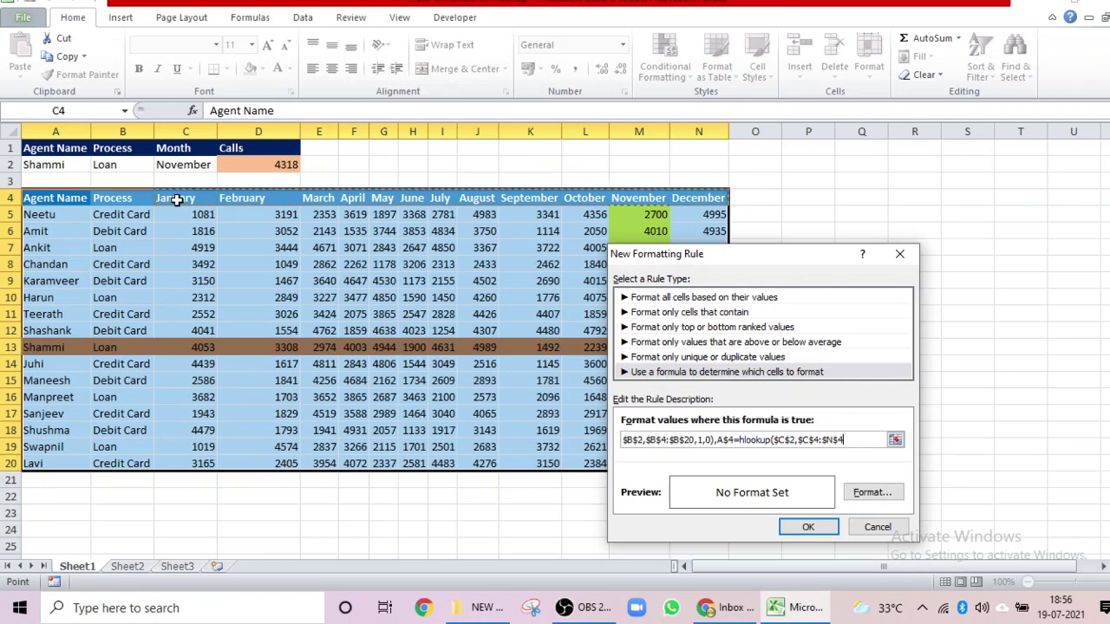
type(",")
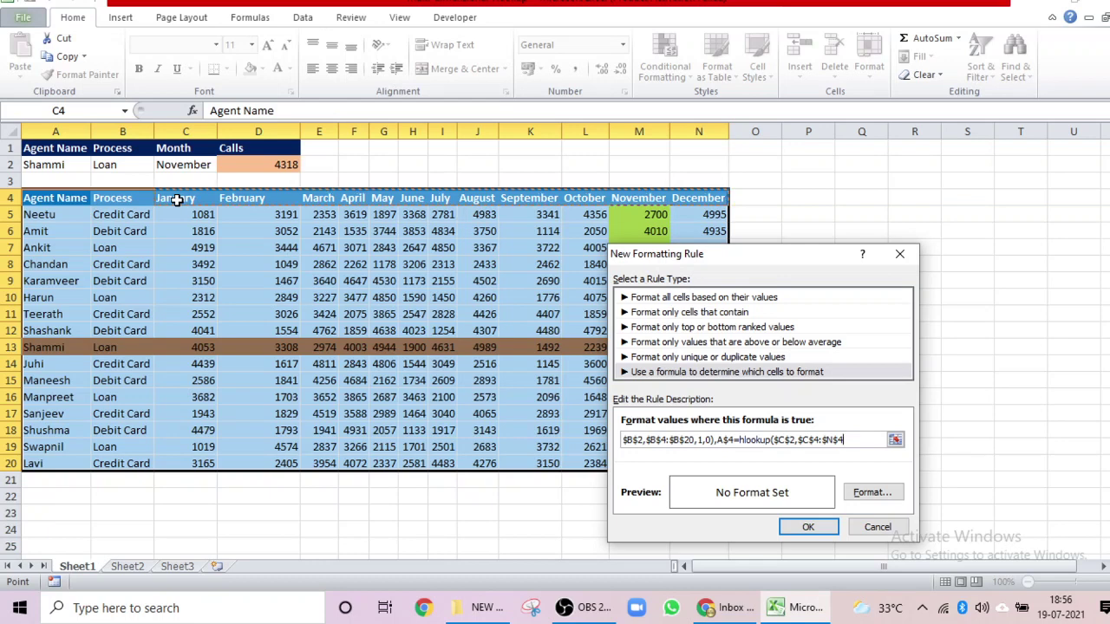
type("1,0)")
type("))")
Give the agent, process and month intersection rule a red fill, apply it to the table and check cell M13
left_click(860, 493)
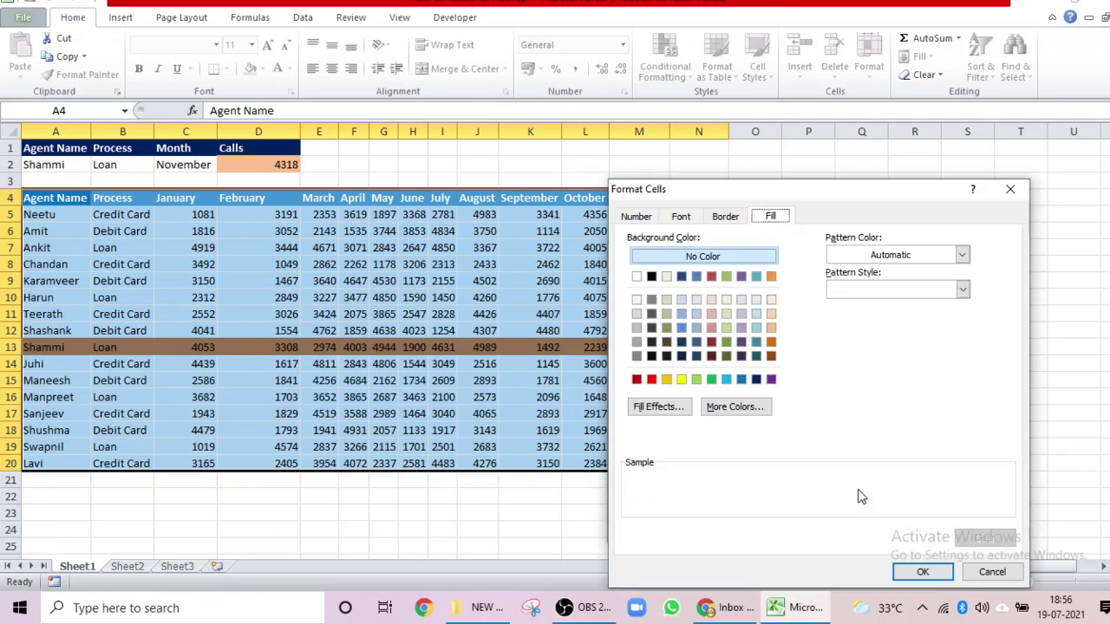
left_click(652, 380)
left_click(922, 573)
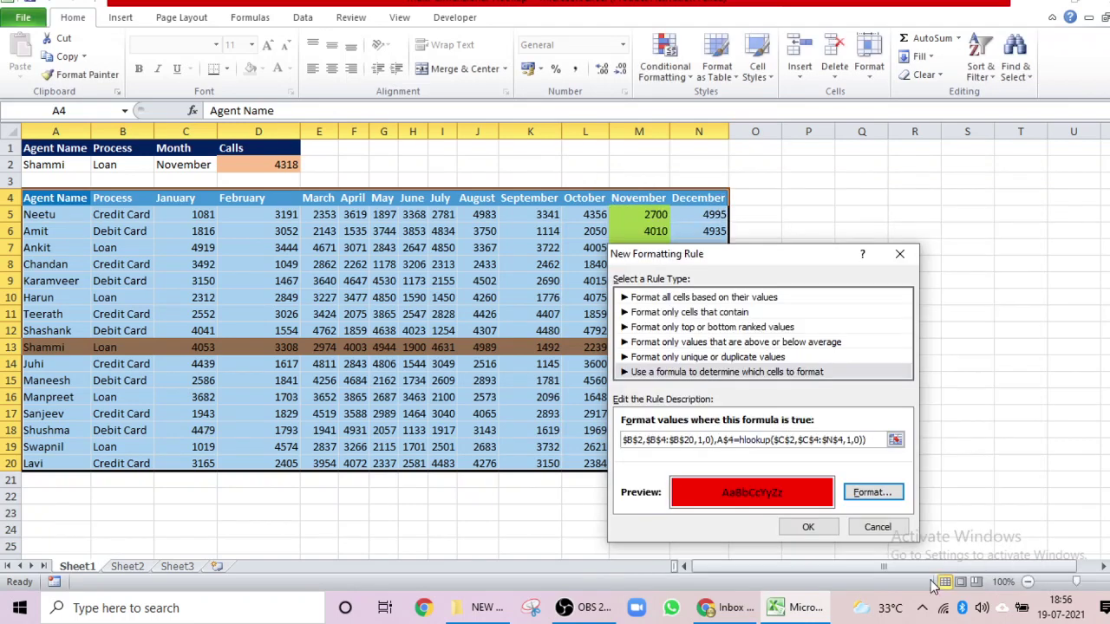
left_click(824, 531)
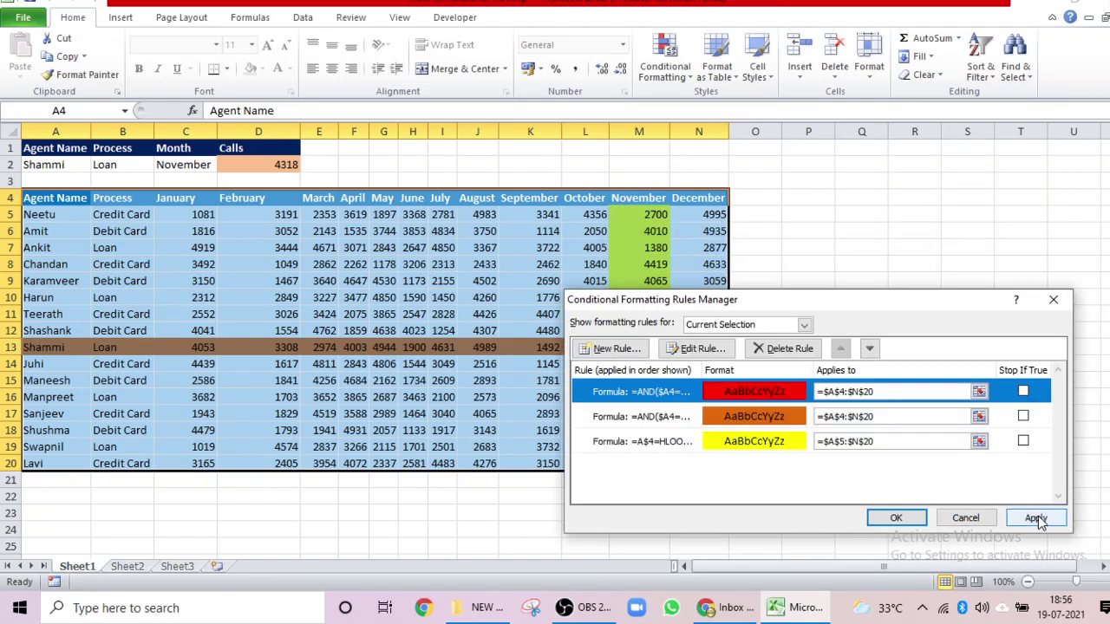
left_click(1036, 518)
left_click(902, 518)
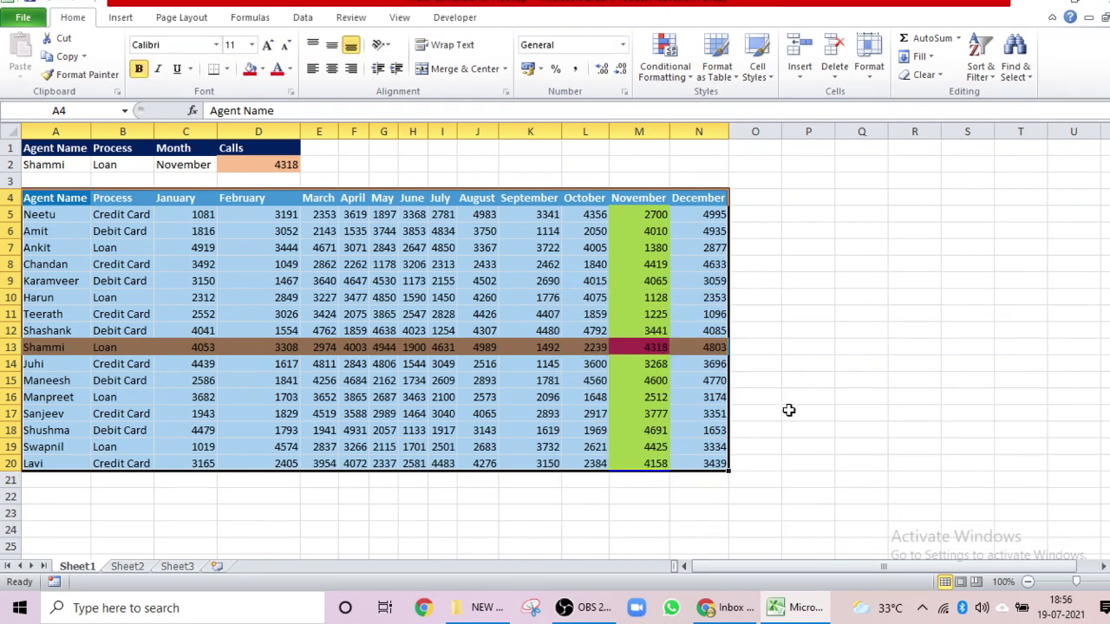
left_click(773, 396)
left_click(632, 347)
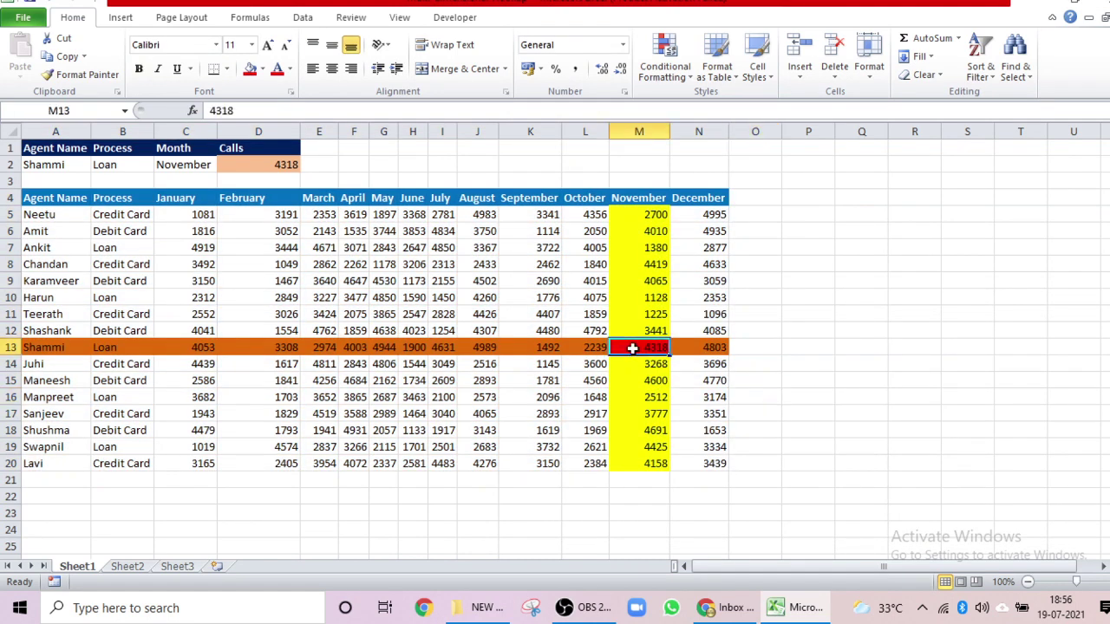
Choose the agent from row 19 in A2 and July as the month in C2, then check the intersection cell
left_click(67, 165)
left_click(98, 164)
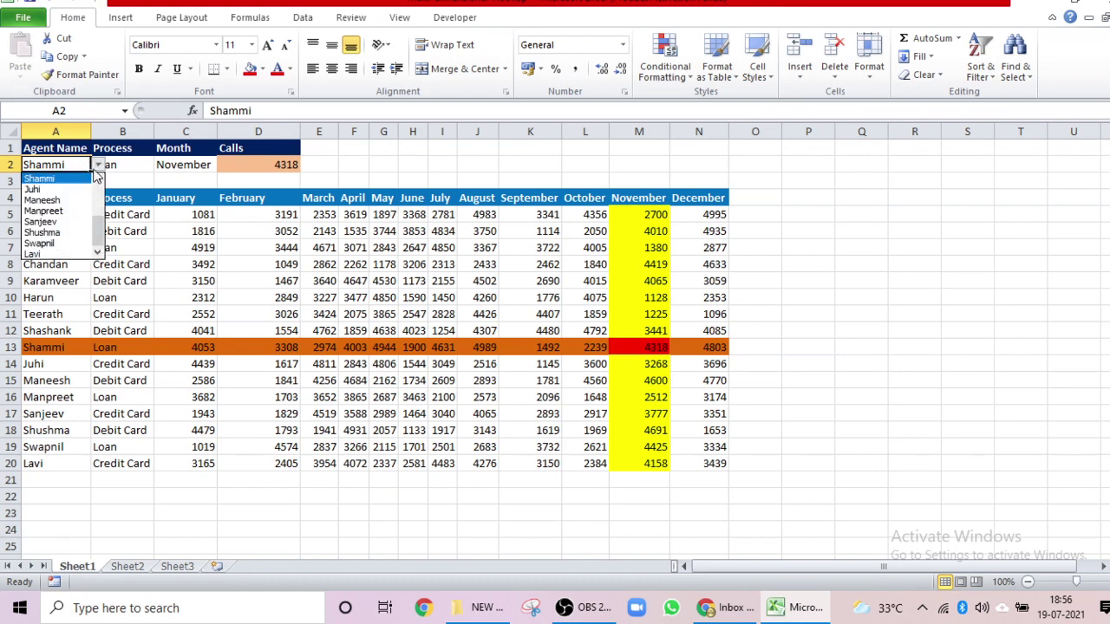
left_click(45, 244)
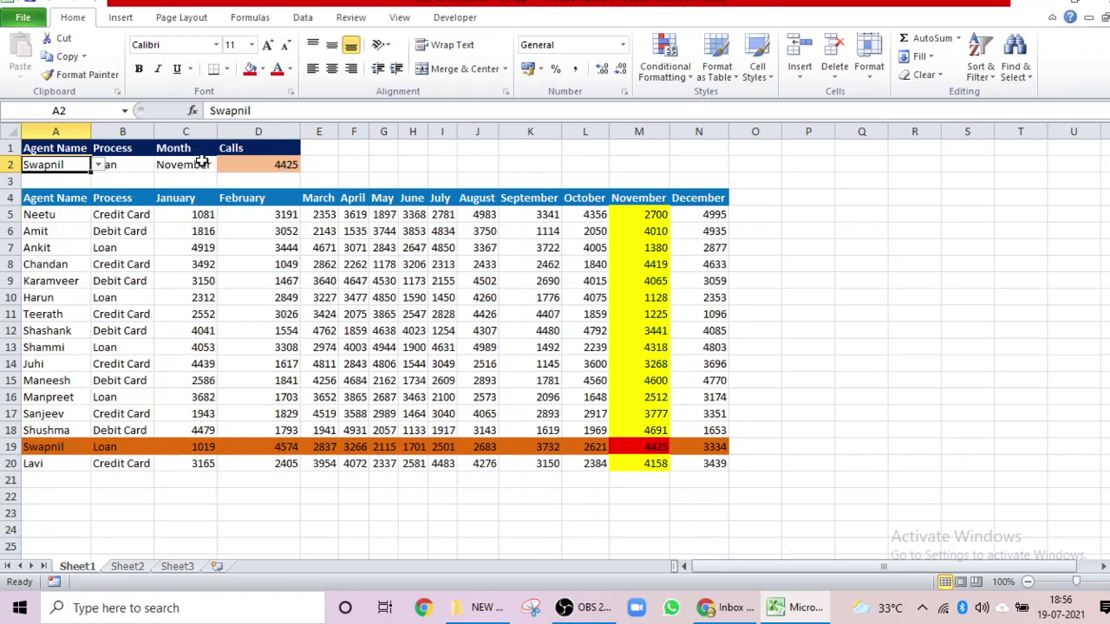
left_click(204, 163)
left_click(224, 165)
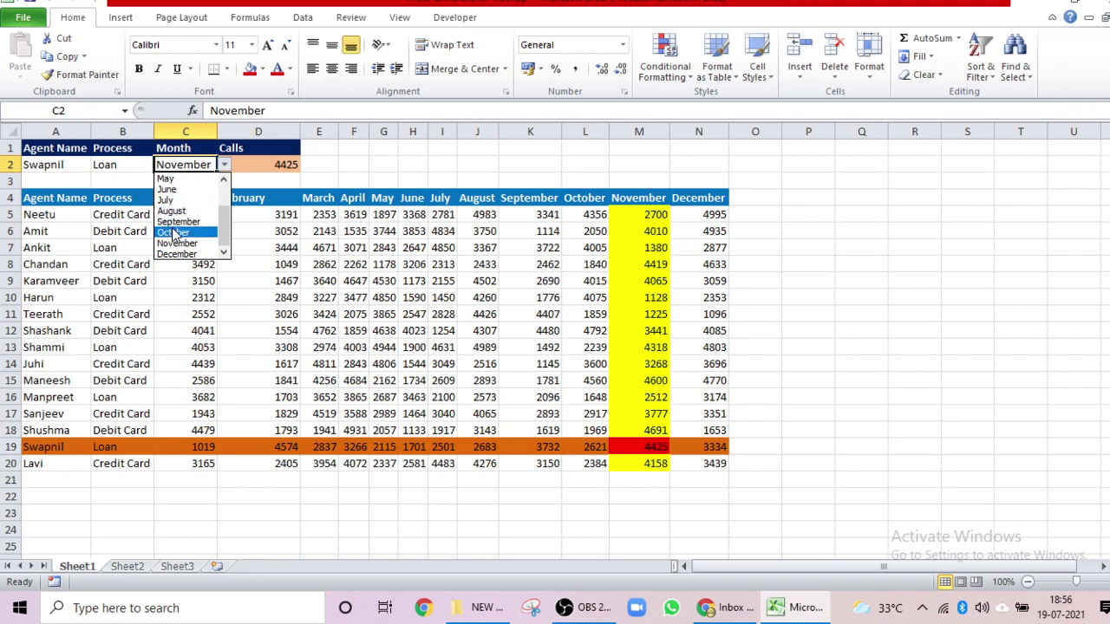
left_click(171, 200)
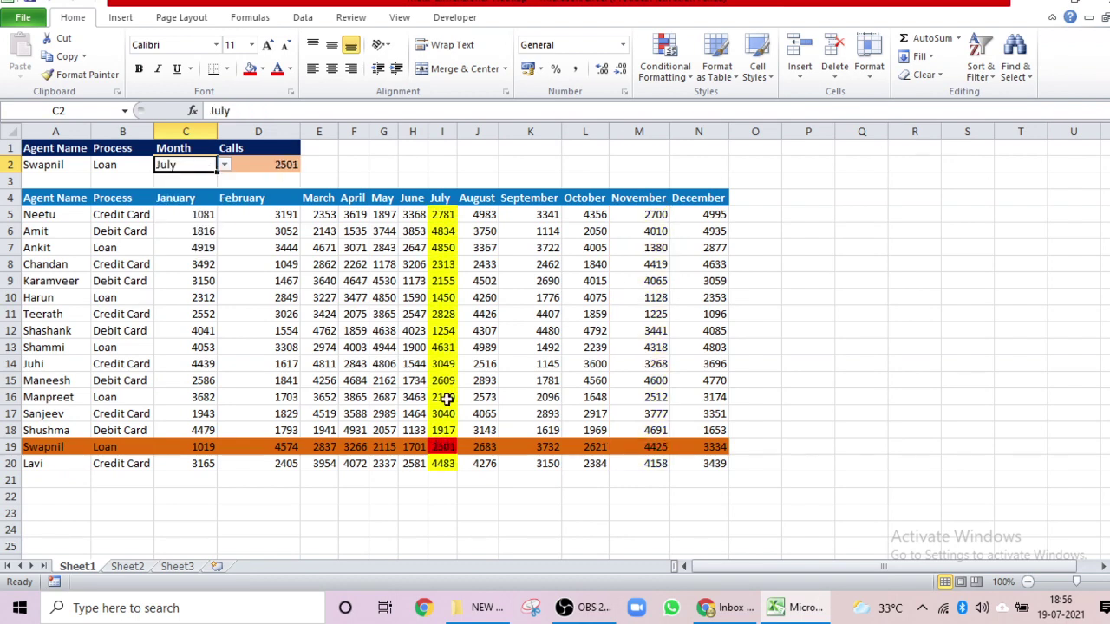
left_click(438, 446)
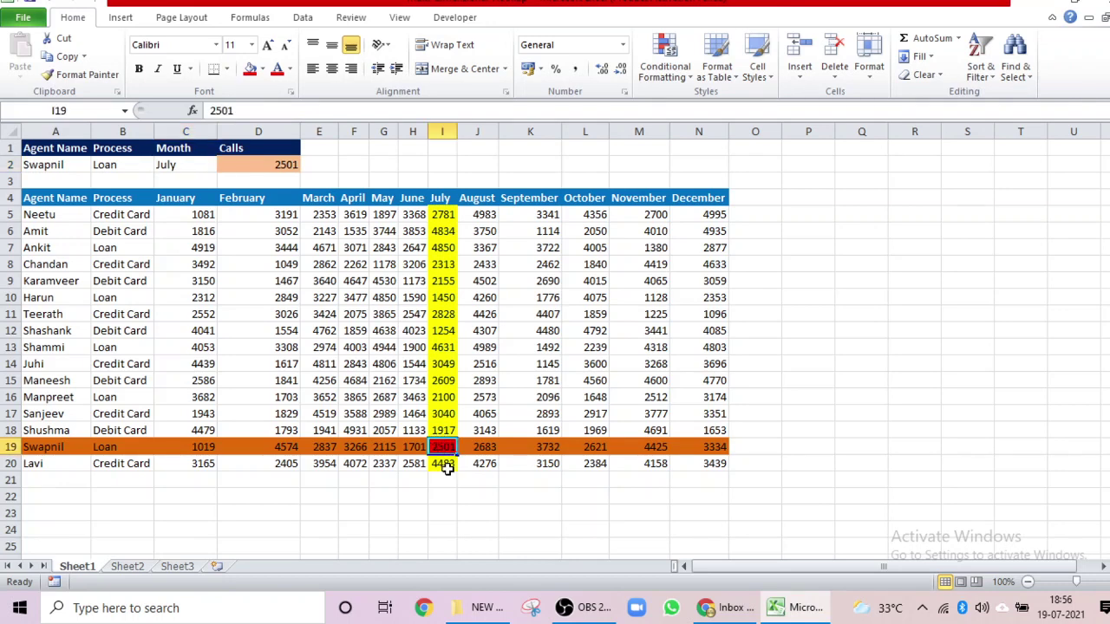
left_click(436, 494)
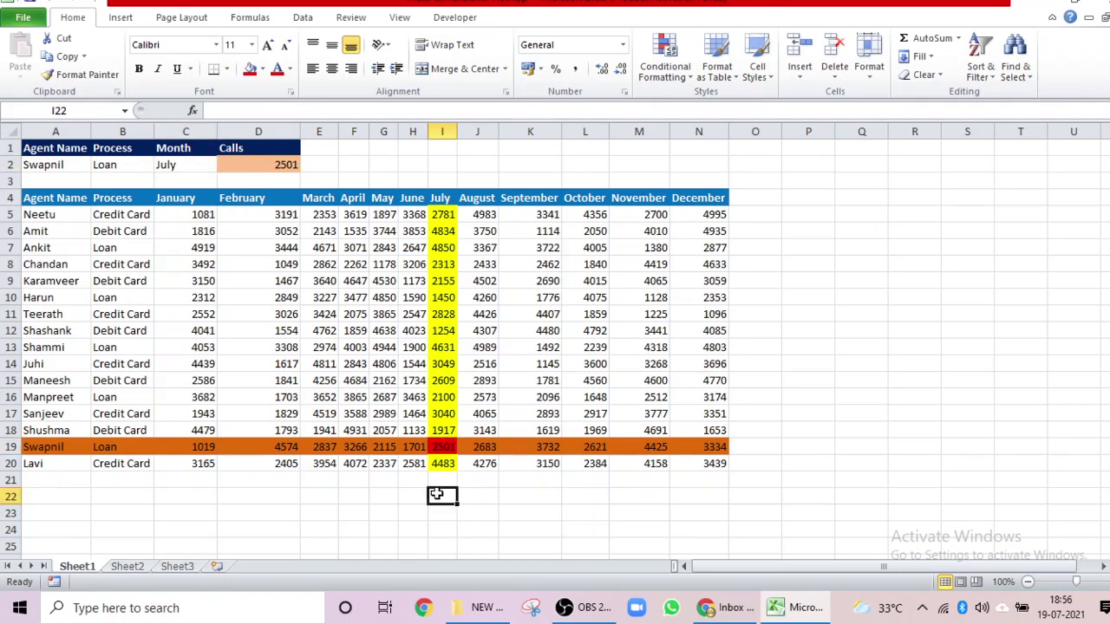